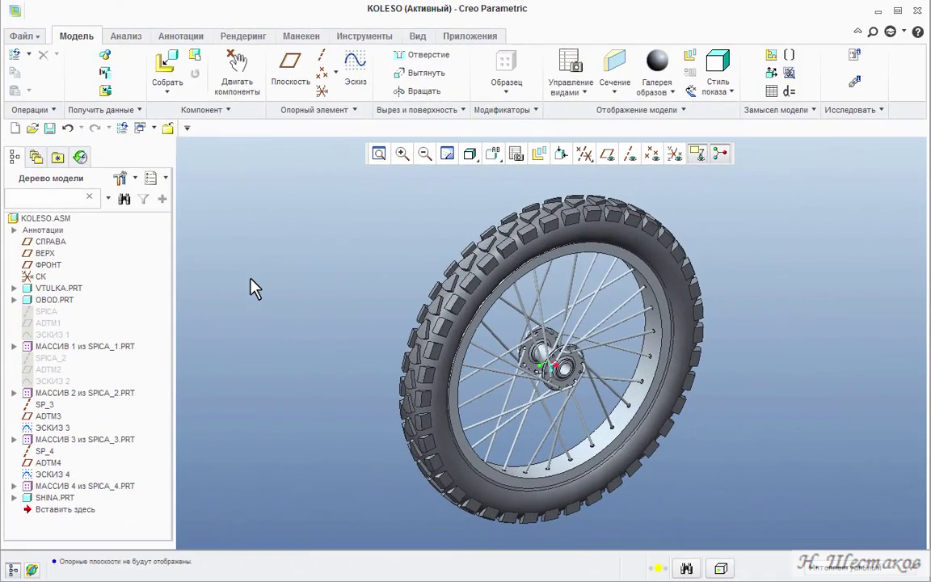
# Step: Create a new solid part named vtulka from the mm_part template
pyautogui.click(46, 290)
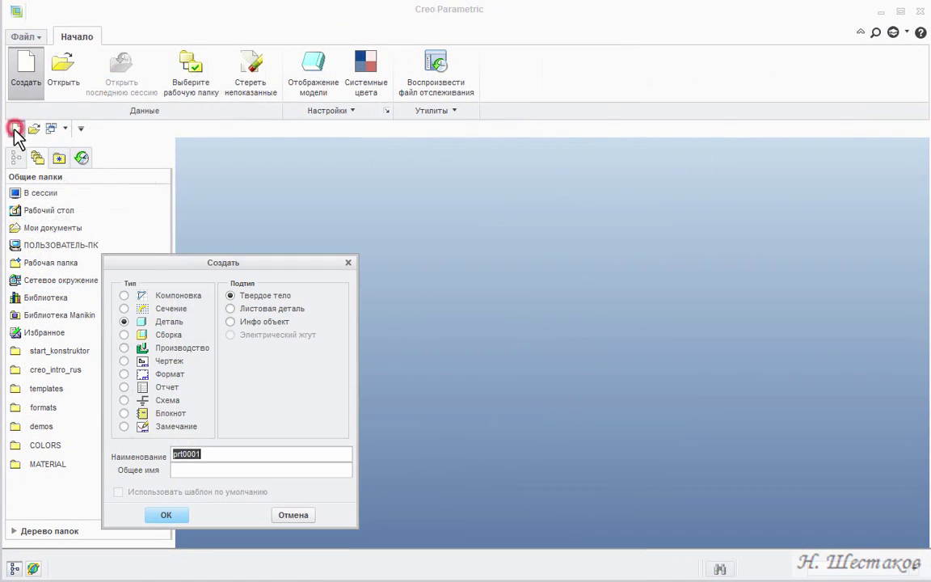
pyautogui.write('vtulka')
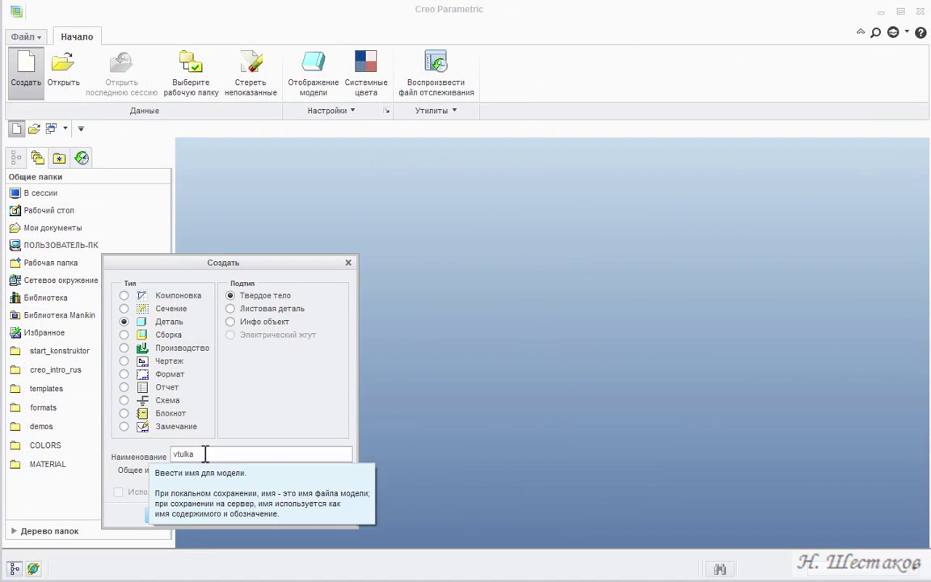
pyautogui.click(167, 514)
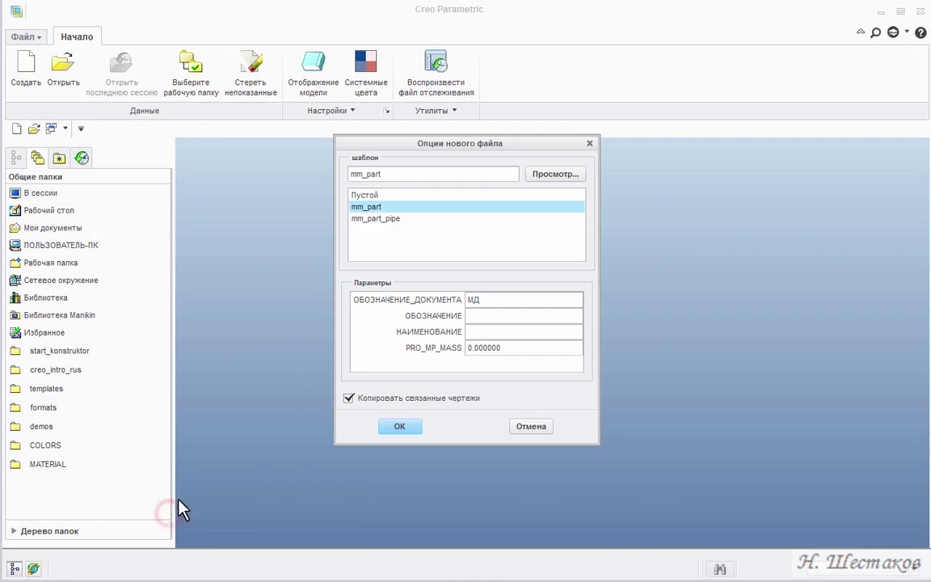
pyautogui.click(401, 425)
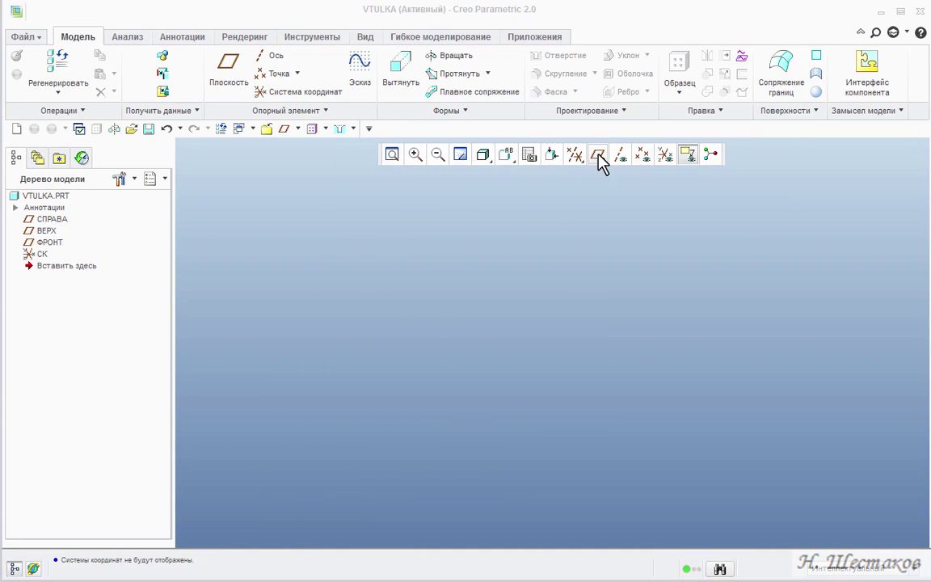
# Step: Display the datum planes and create a sketch on the ФРОНТ plane by importing the saved section s_vtulka.sec
pyautogui.click(597, 155)
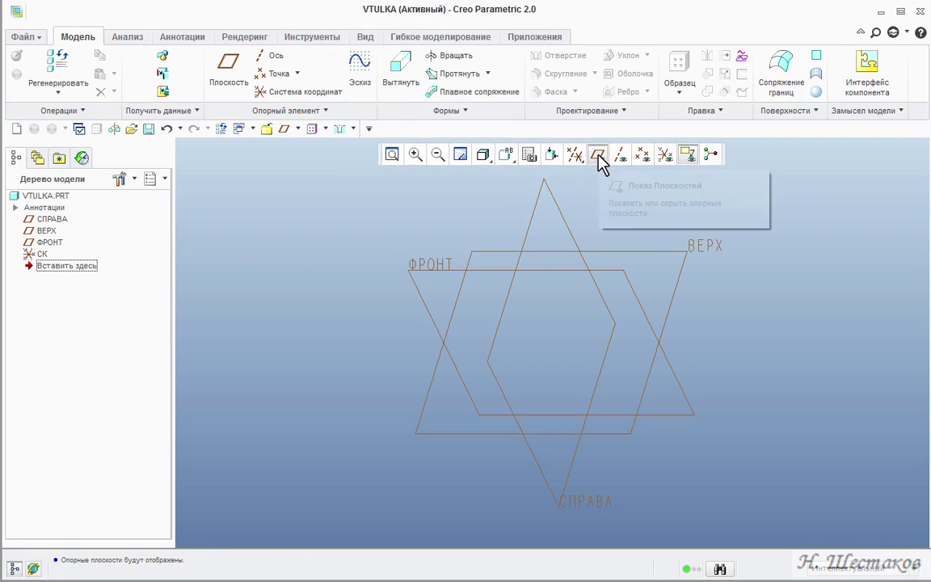
pyautogui.click(437, 267)
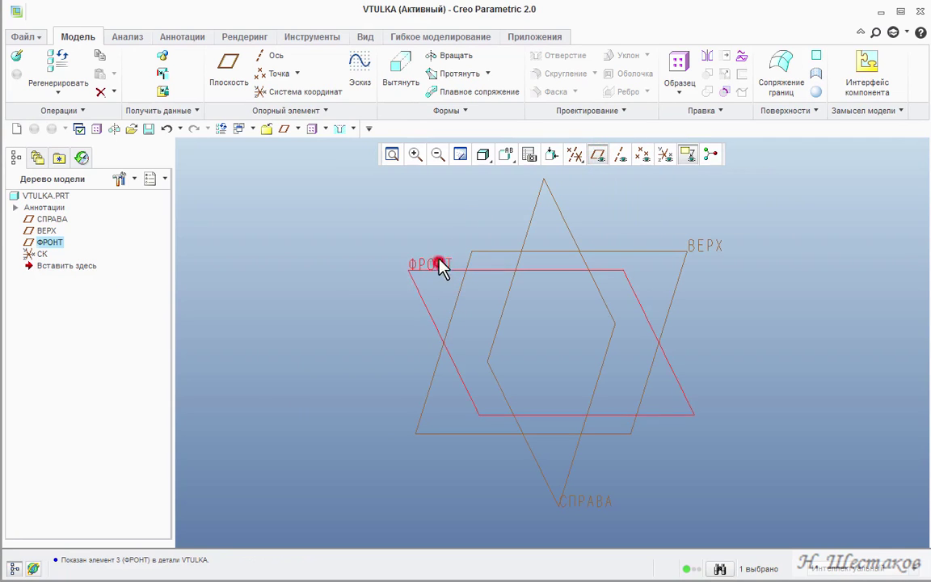
pyautogui.click(360, 71)
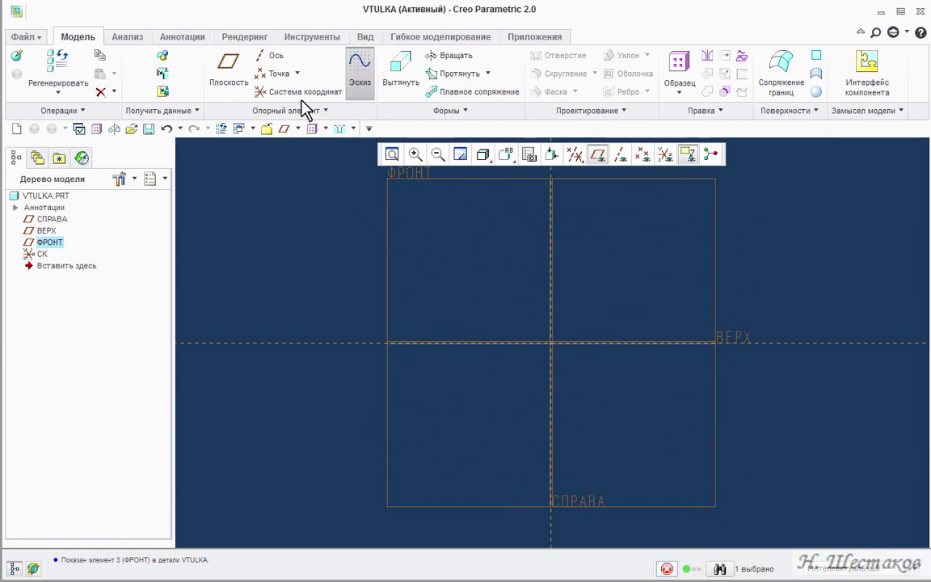
pyautogui.click(101, 77)
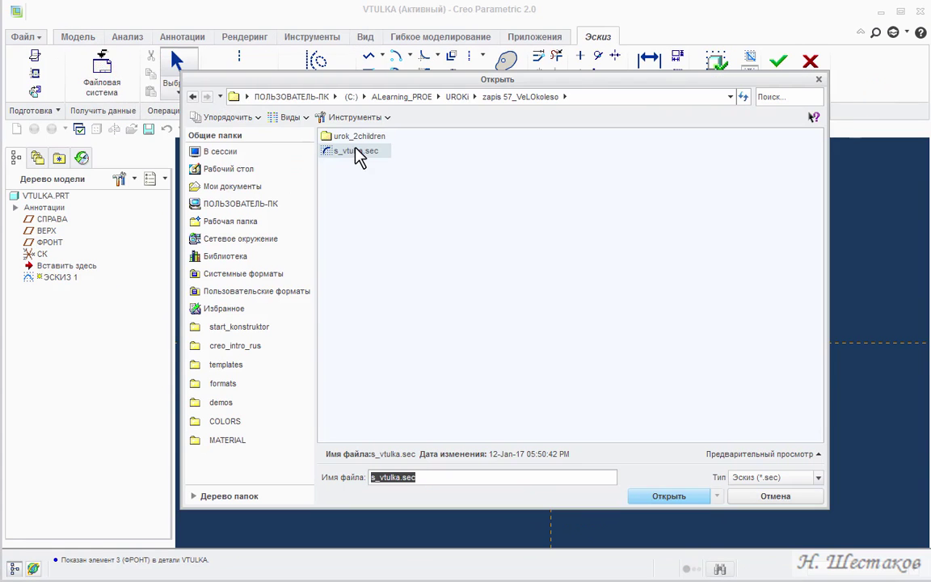
pyautogui.click(356, 151)
pyautogui.click(687, 497)
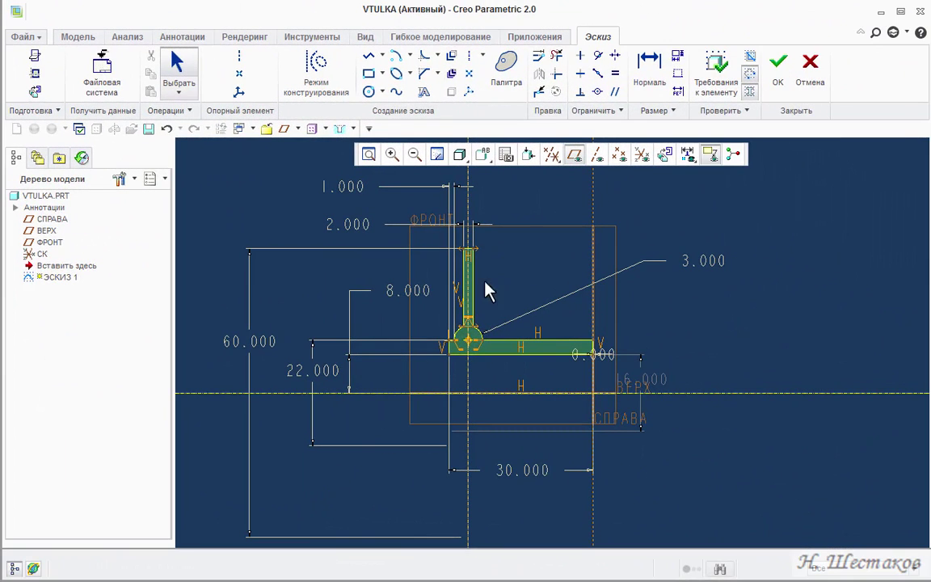
pyautogui.click(779, 68)
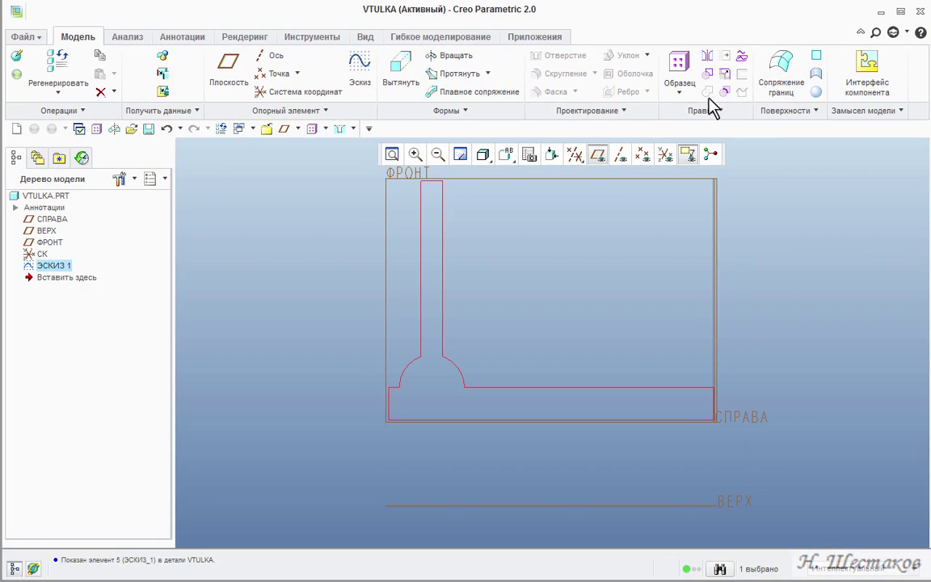
# Step: Revolve the imported hub profile 360 degrees into a solid
pyautogui.click(454, 56)
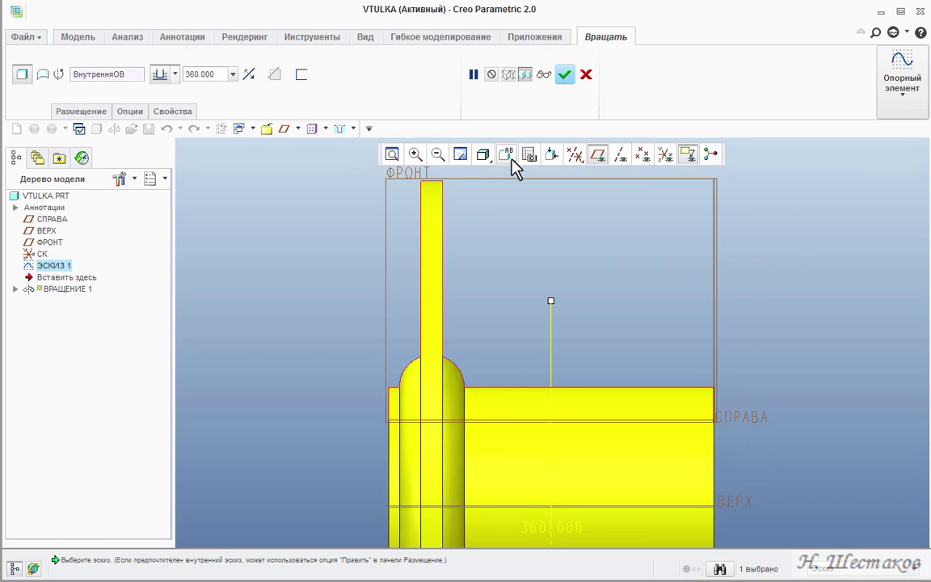
pyautogui.click(506, 154)
pyautogui.click(521, 178)
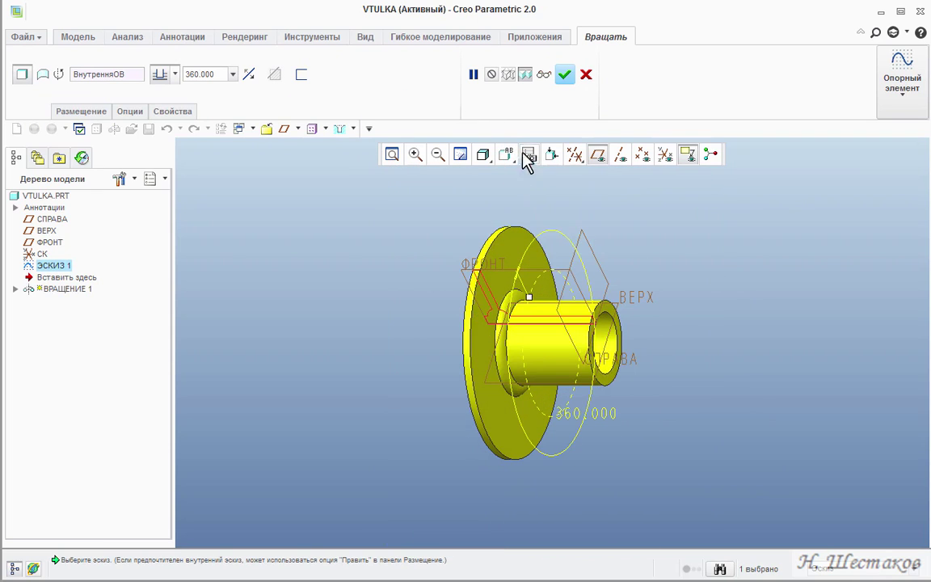
pyautogui.click(565, 74)
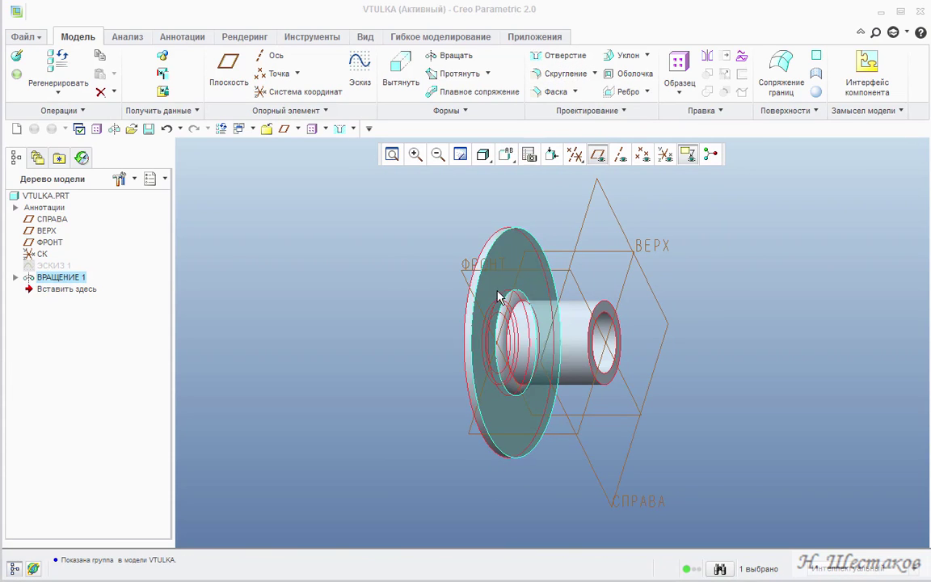
# Step: Start a sketch on the flange's outer face and draw a centred construction circle with a 26 mm radius
pyautogui.moveTo(493, 300); pyautogui.dragTo(557, 301, button='middle')
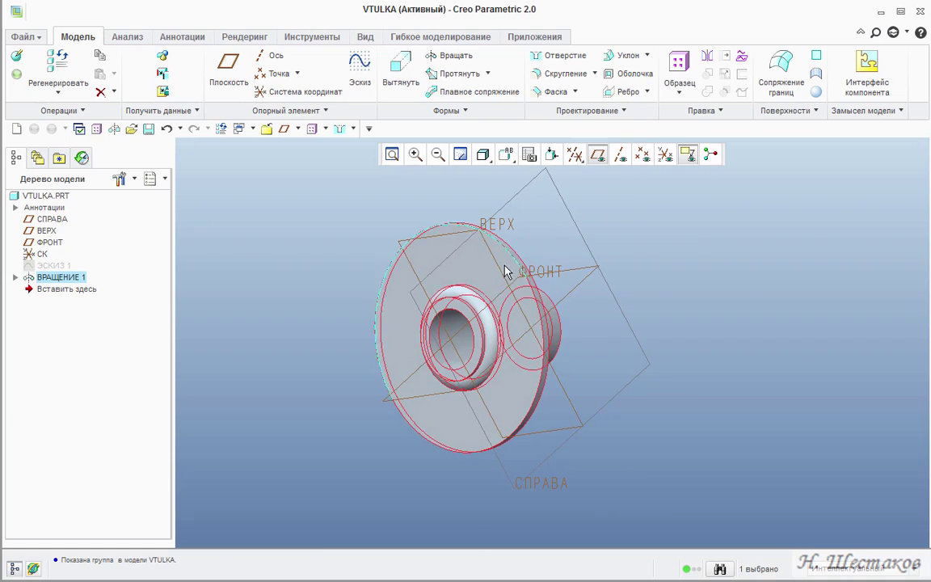
pyautogui.click(475, 267)
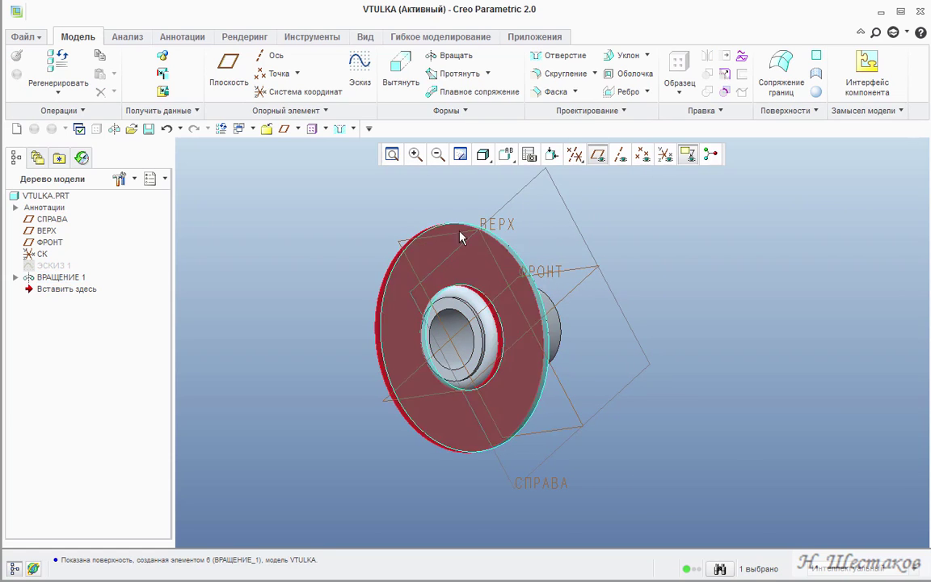
pyautogui.click(360, 69)
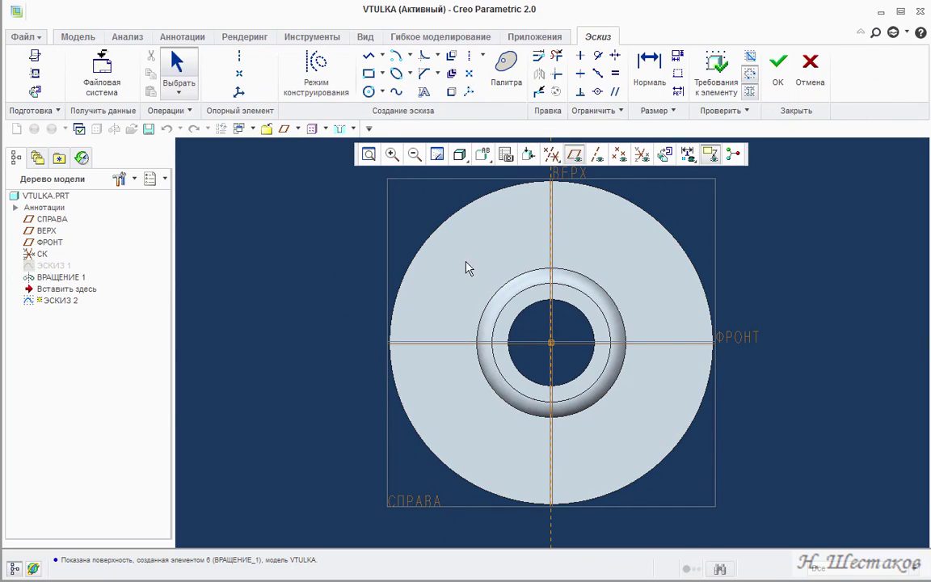
pyautogui.click(316, 74)
pyautogui.click(371, 93)
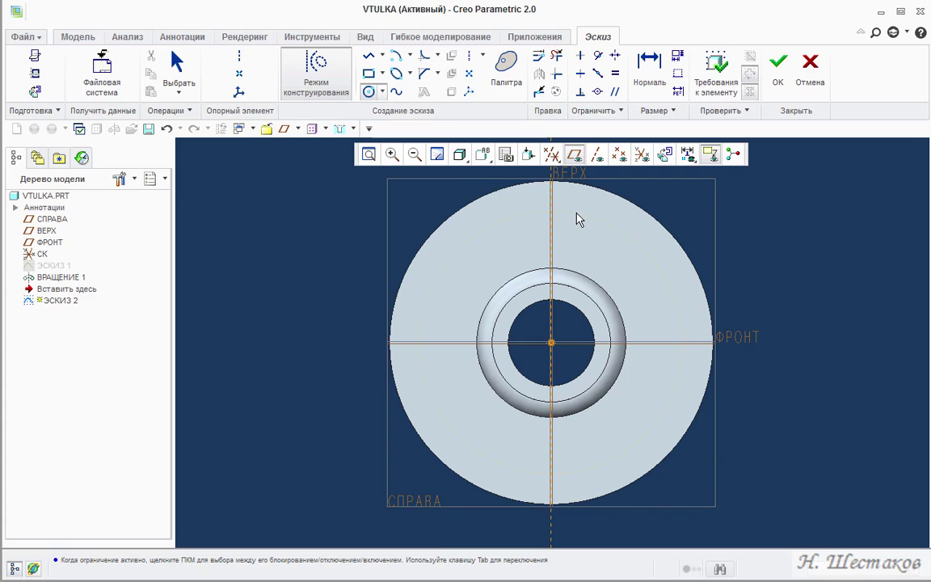
pyautogui.click(520, 211)
pyautogui.middleClick(520, 211)
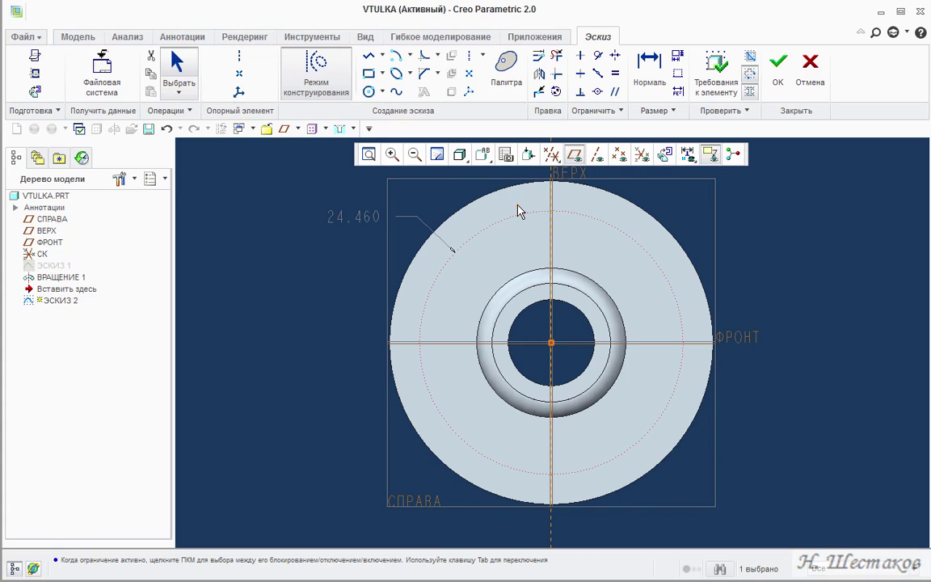
pyautogui.doubleClick(363, 219)
pyautogui.write('26')
pyautogui.press('Return')
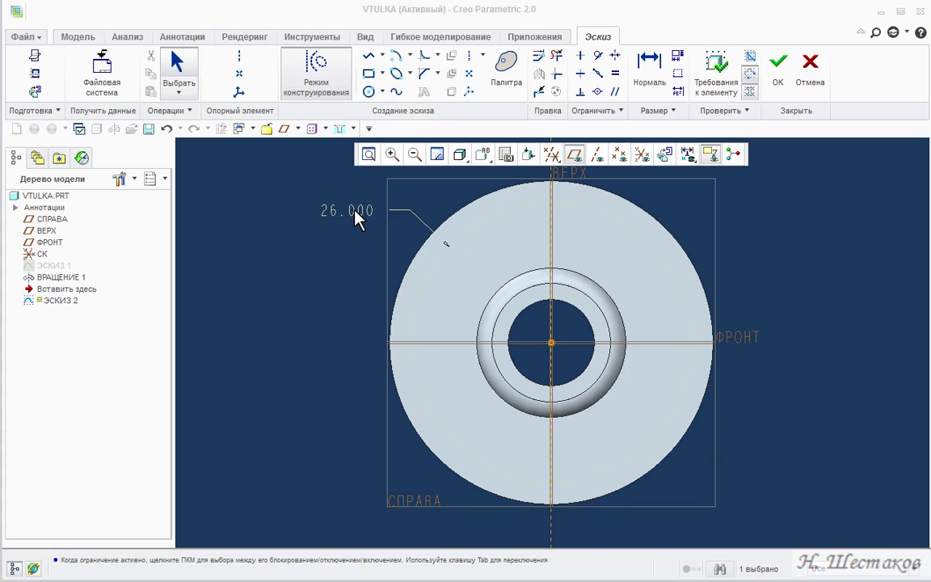
# Step: Draw a 3.2 mm diameter circle centred where the construction circle meets the ФРОНТ plane, and finish the sketch
pyautogui.click(320, 78)
pyautogui.click(368, 92)
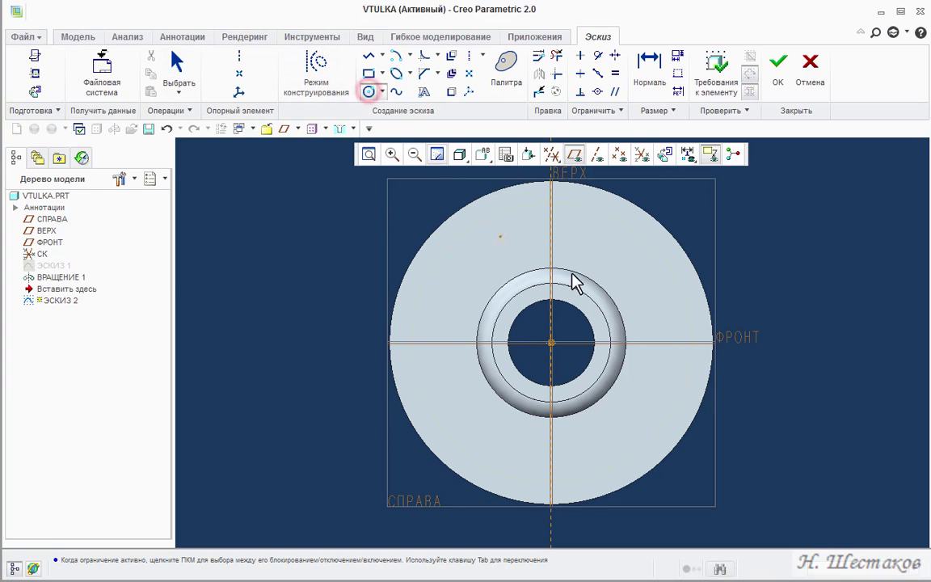
pyautogui.click(691, 343)
pyautogui.click(696, 348)
pyautogui.middleClick(695, 346)
pyautogui.doubleClick(645, 331)
pyautogui.write('3.2')
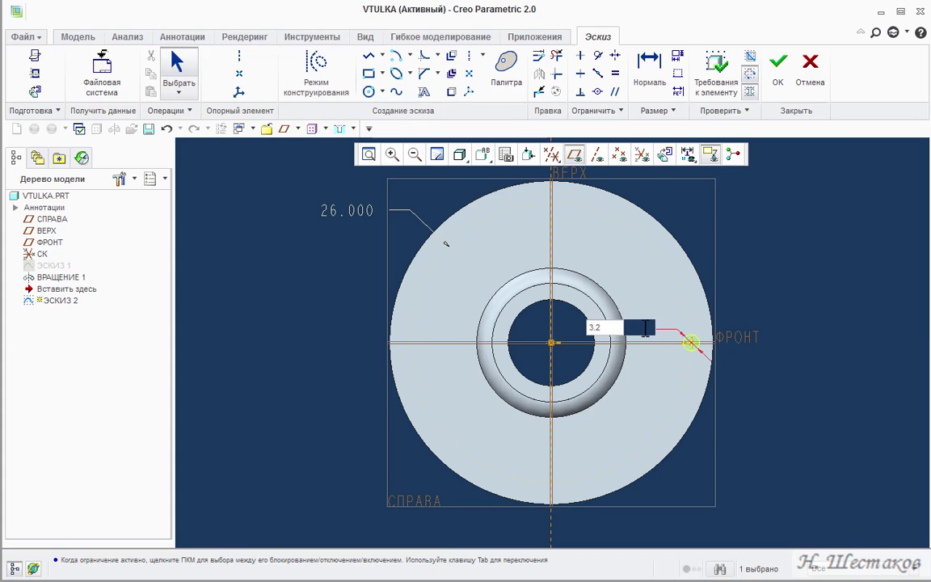
pyautogui.press('Return')
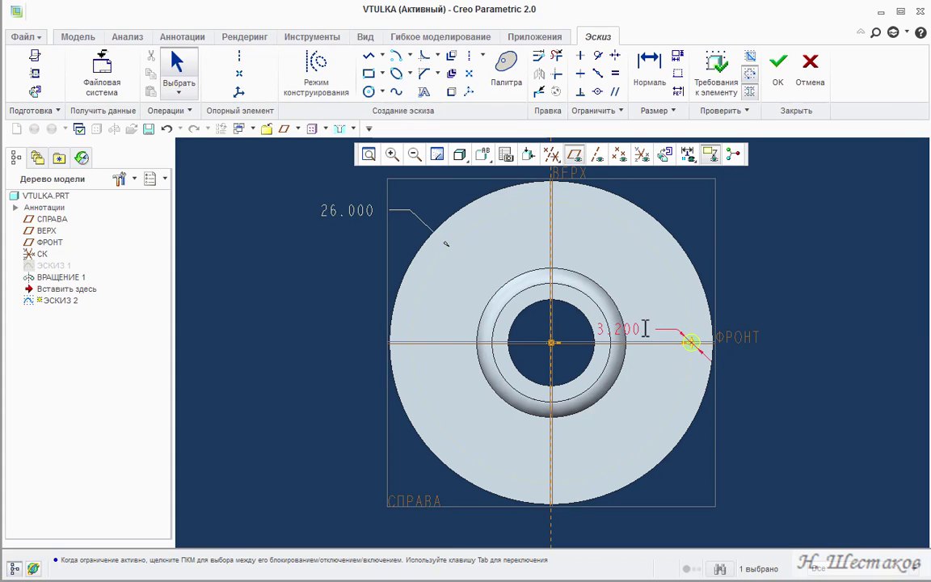
pyautogui.click(777, 68)
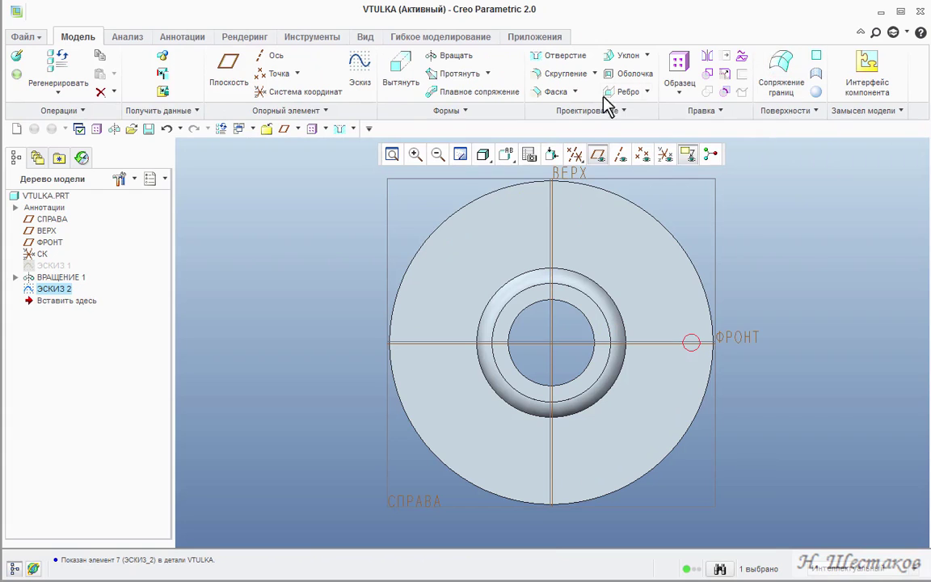
# Step: Extrude the small circle as a material-removing cut up to the flange's opposite face
pyautogui.click(410, 88)
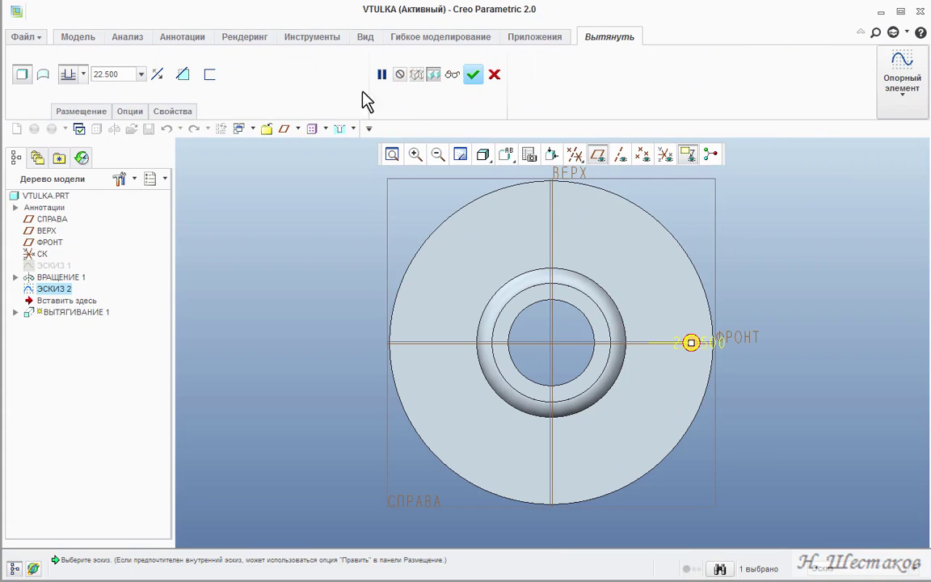
pyautogui.click(82, 73)
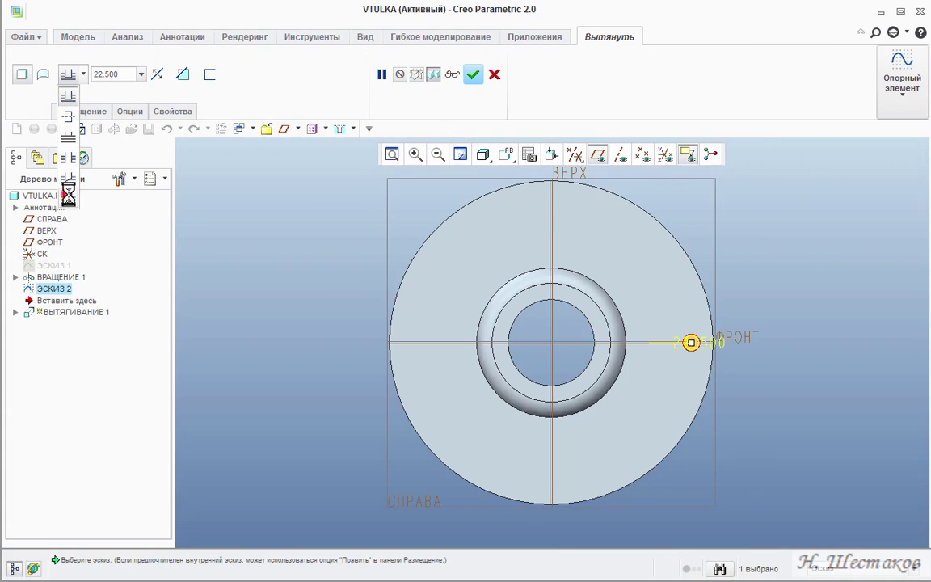
pyautogui.click(68, 194)
pyautogui.moveTo(548, 295); pyautogui.dragTo(613, 260, button='middle')
pyautogui.click(629, 245)
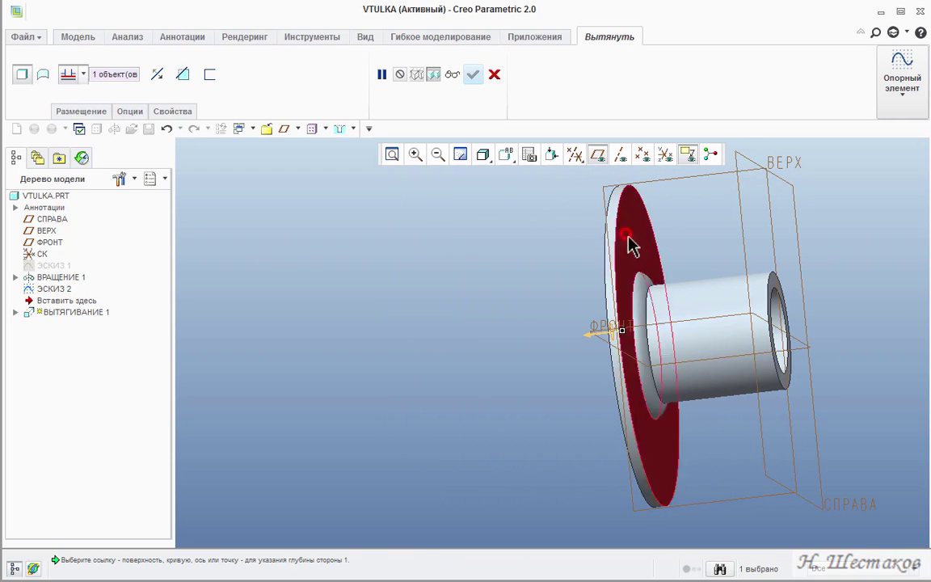
pyautogui.click(182, 74)
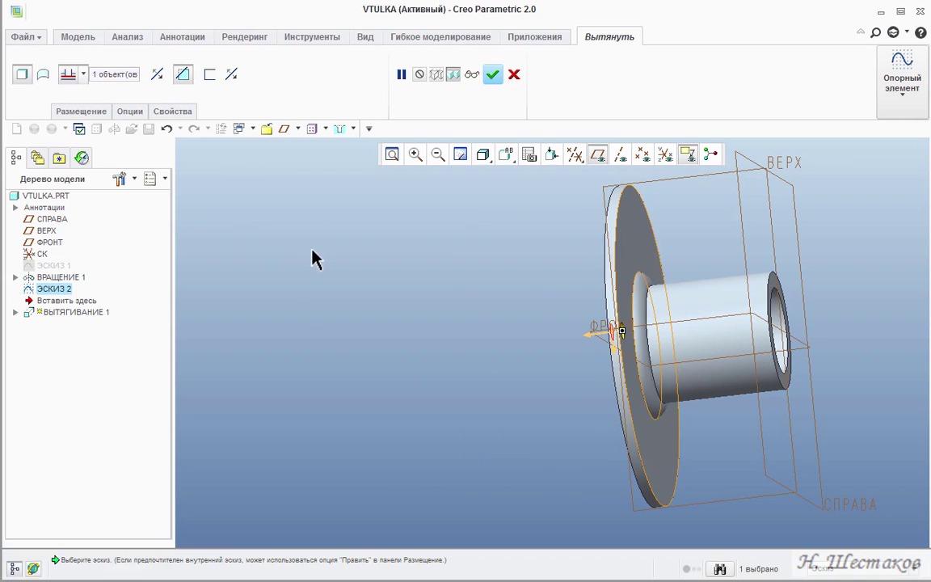
pyautogui.click(492, 75)
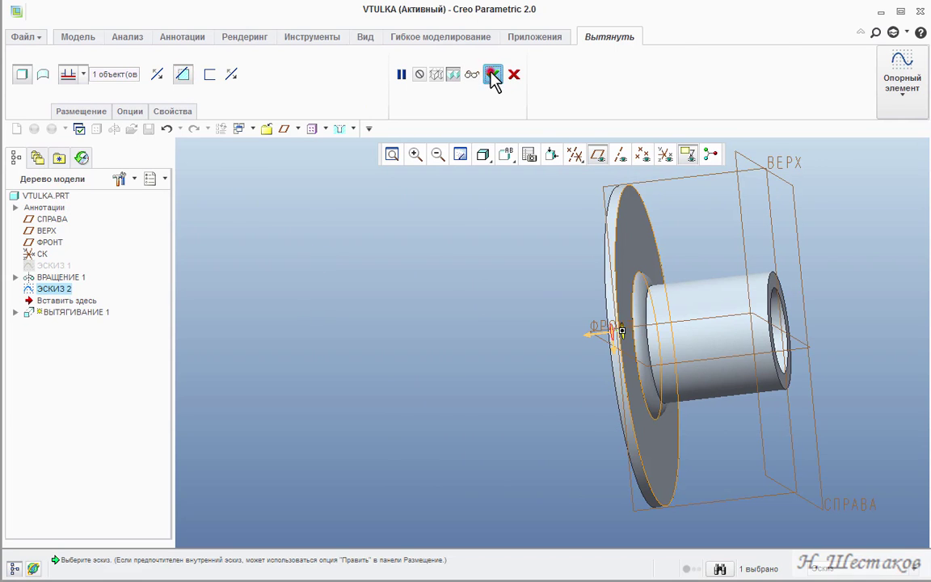
pyautogui.click(509, 157)
pyautogui.click(517, 178)
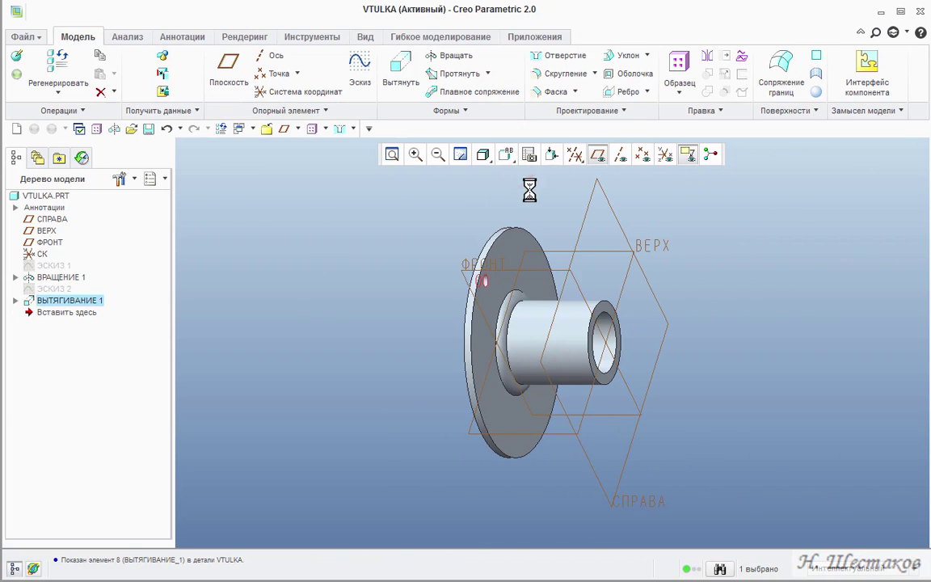
# Step: Pattern the flange hole around the hub's central axis with 14 members spread evenly over 360 degrees
pyautogui.click(621, 155)
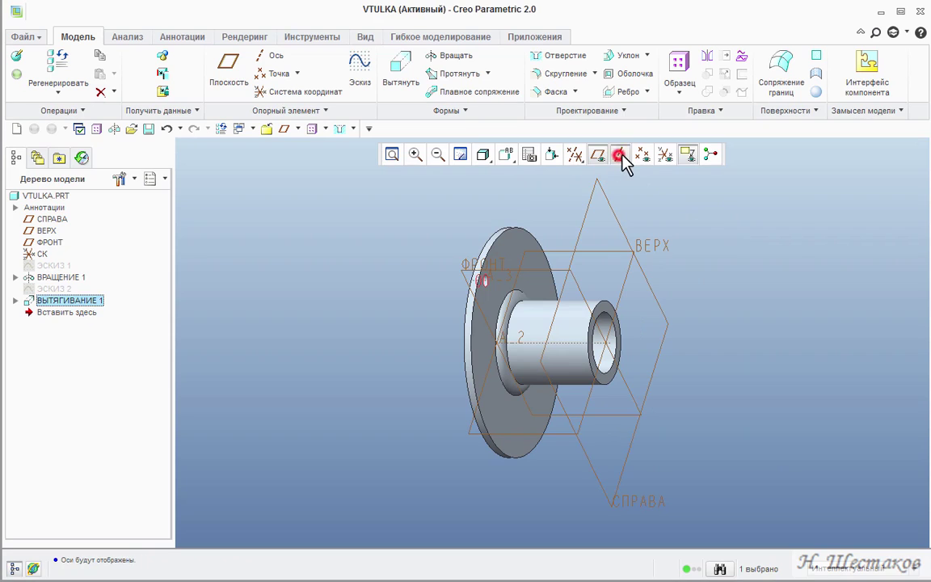
pyautogui.click(679, 69)
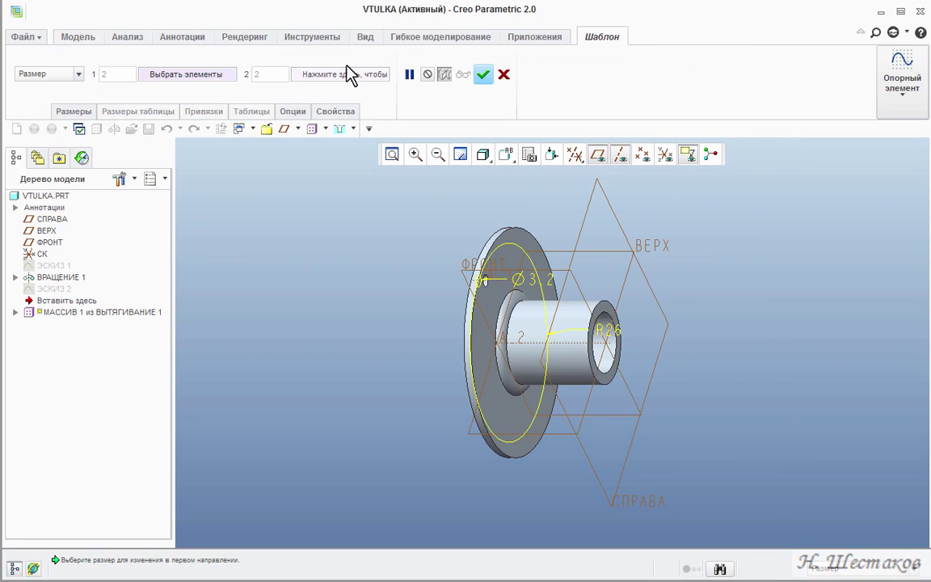
pyautogui.click(80, 74)
pyautogui.click(59, 111)
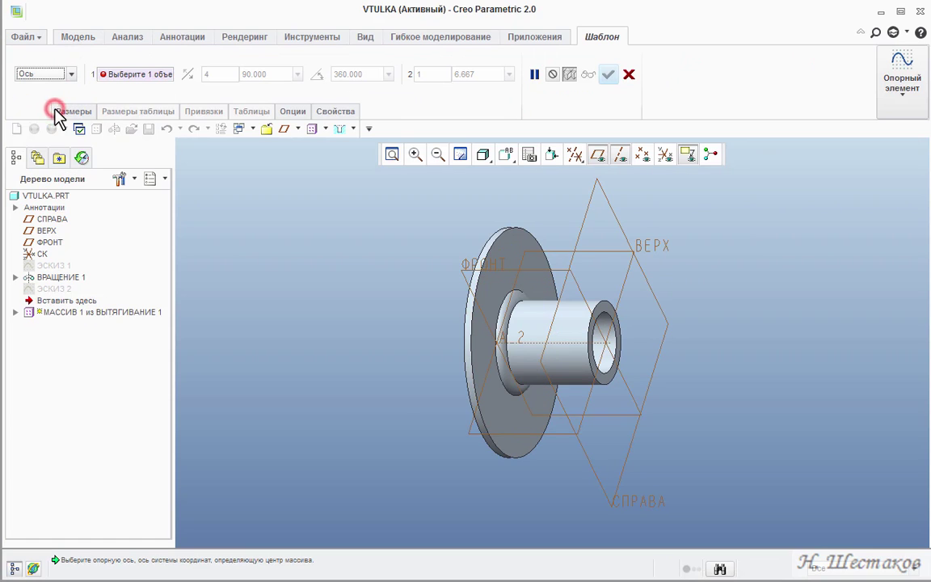
pyautogui.click(571, 342)
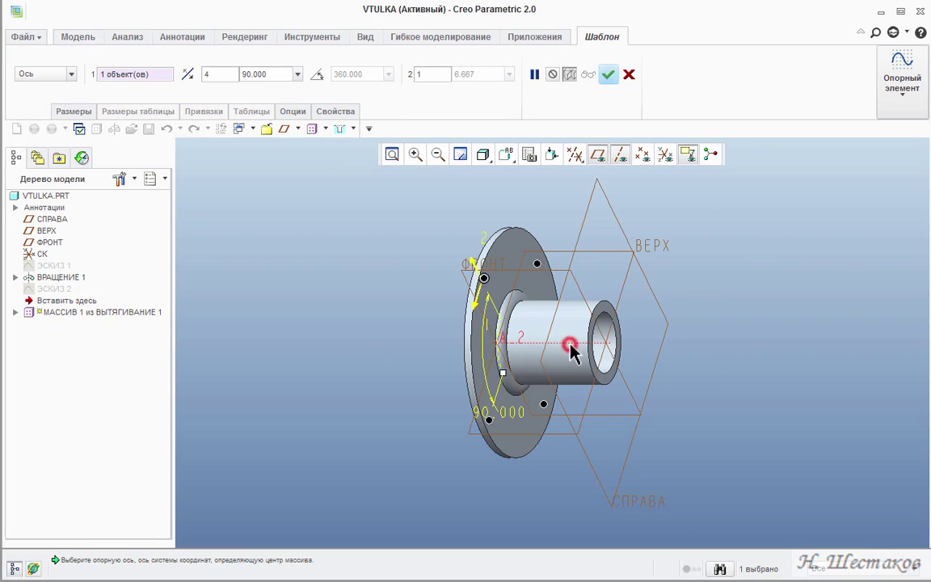
pyautogui.click(318, 75)
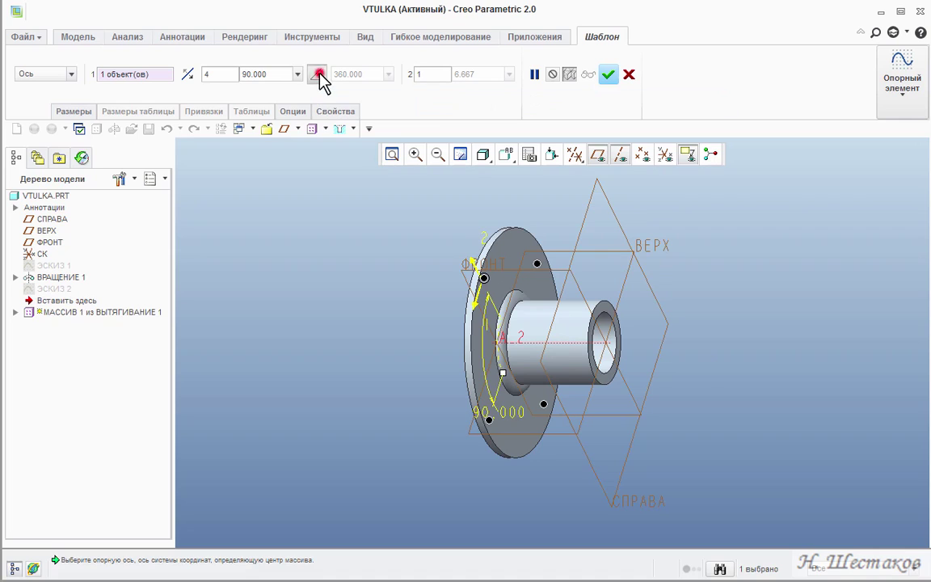
pyautogui.click(207, 74)
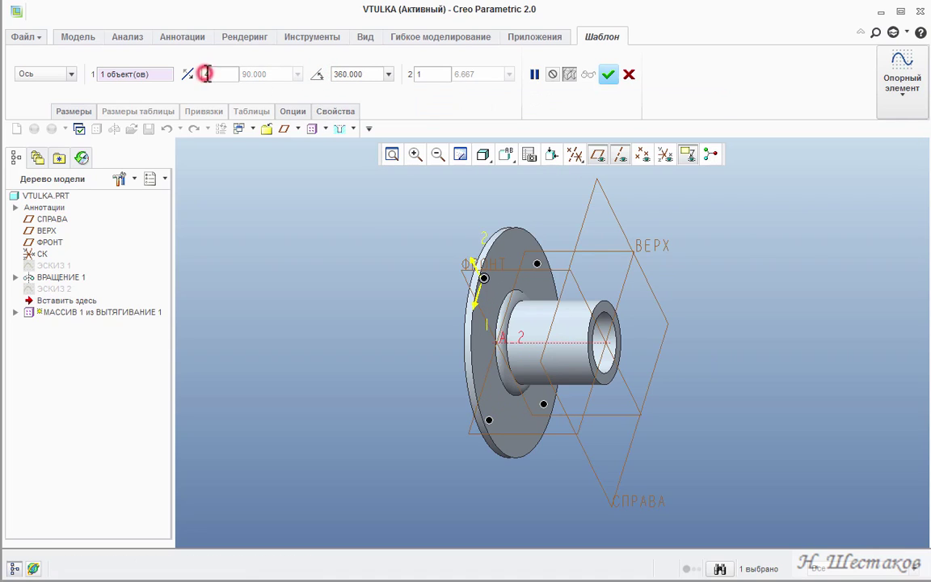
pyautogui.write('1')
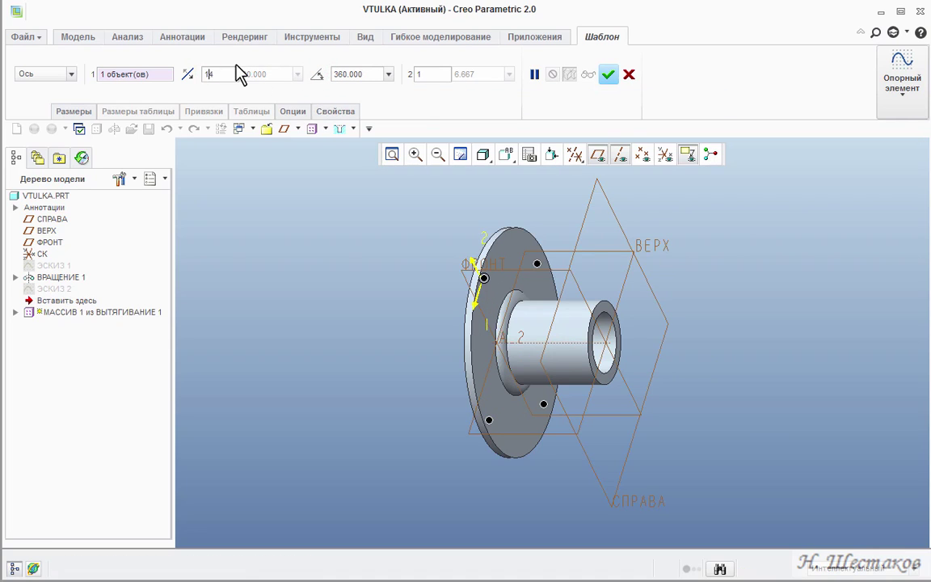
pyautogui.click(277, 196)
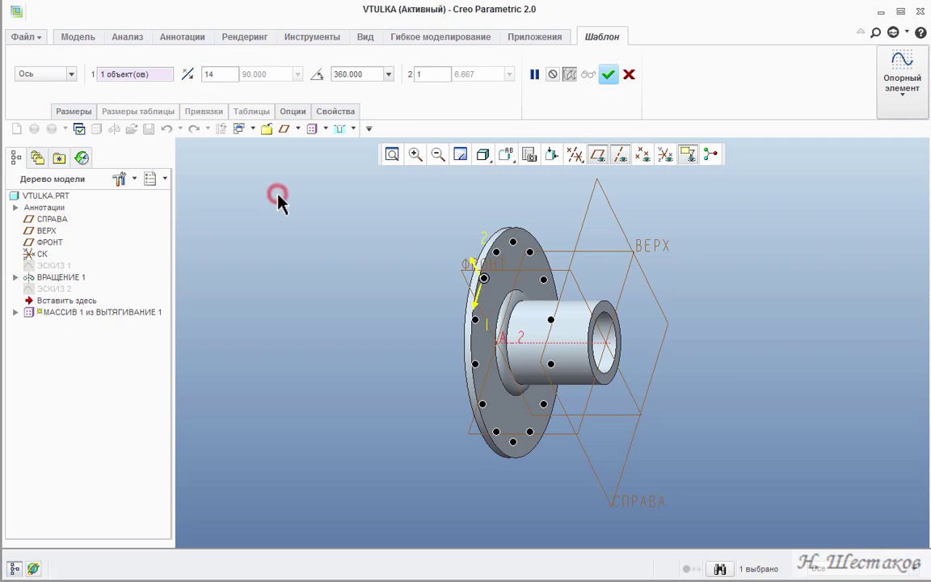
pyautogui.click(608, 74)
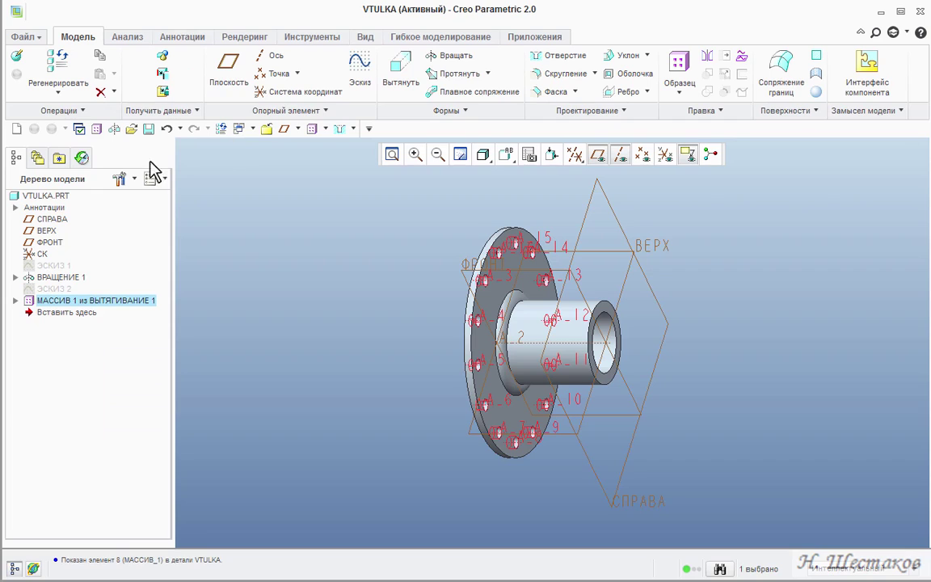
# Step: Mirror the revolved body and the hole pattern about the СПРАВА plane
pyautogui.keyDown('ctrl'); pyautogui.click(63, 277); pyautogui.keyUp('ctrl')
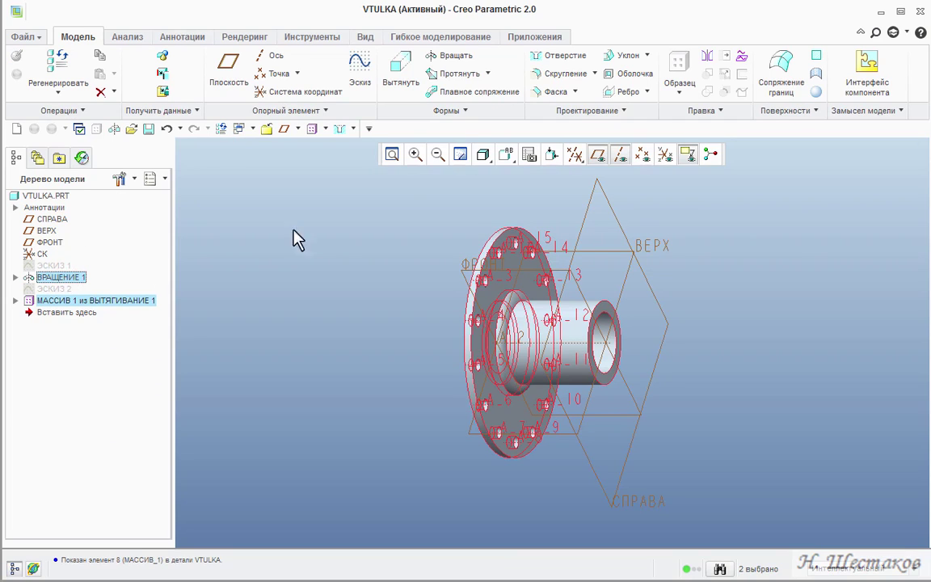
pyautogui.click(708, 59)
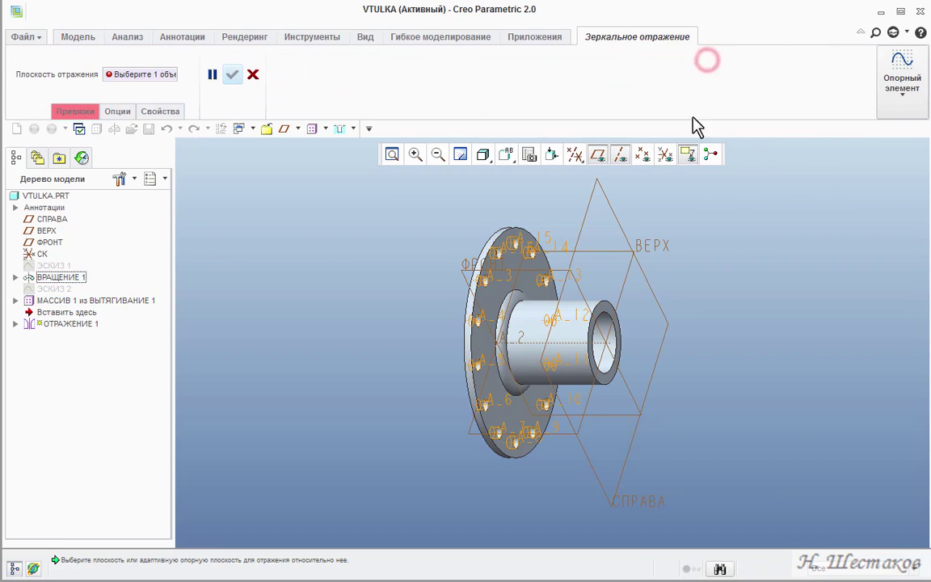
pyautogui.click(608, 204)
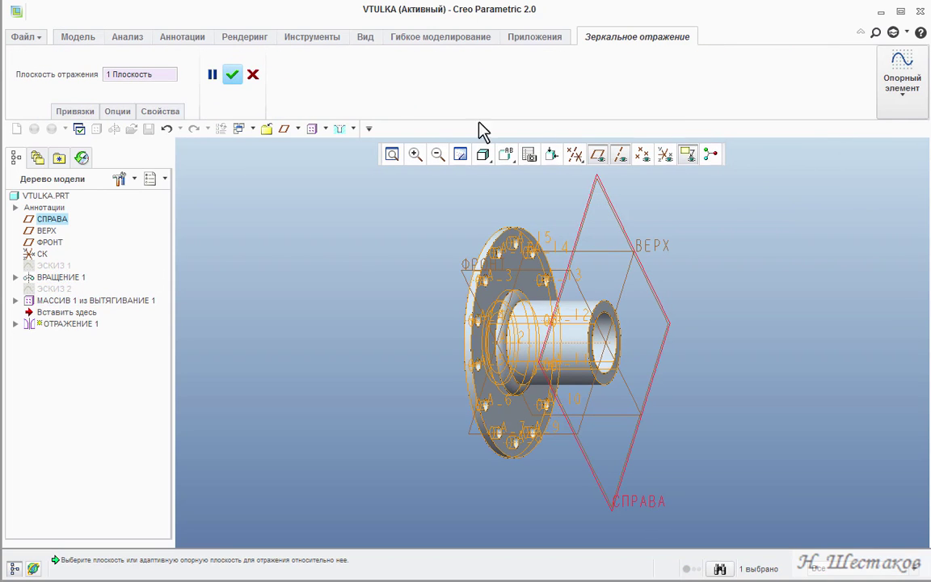
pyautogui.click(232, 75)
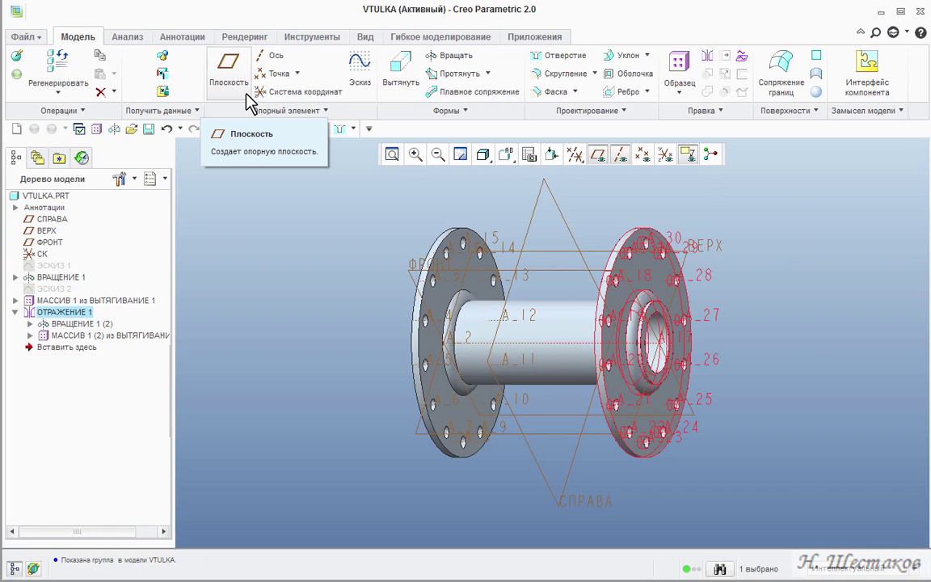
# Step: Save the VTULKA part under its existing name and close it
pyautogui.click(149, 128)
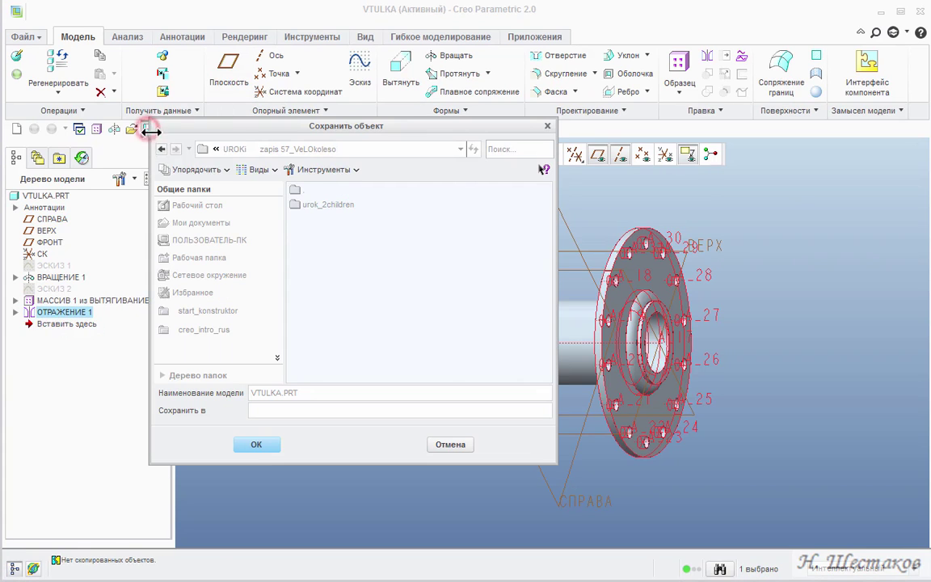
pyautogui.click(260, 446)
pyautogui.click(266, 129)
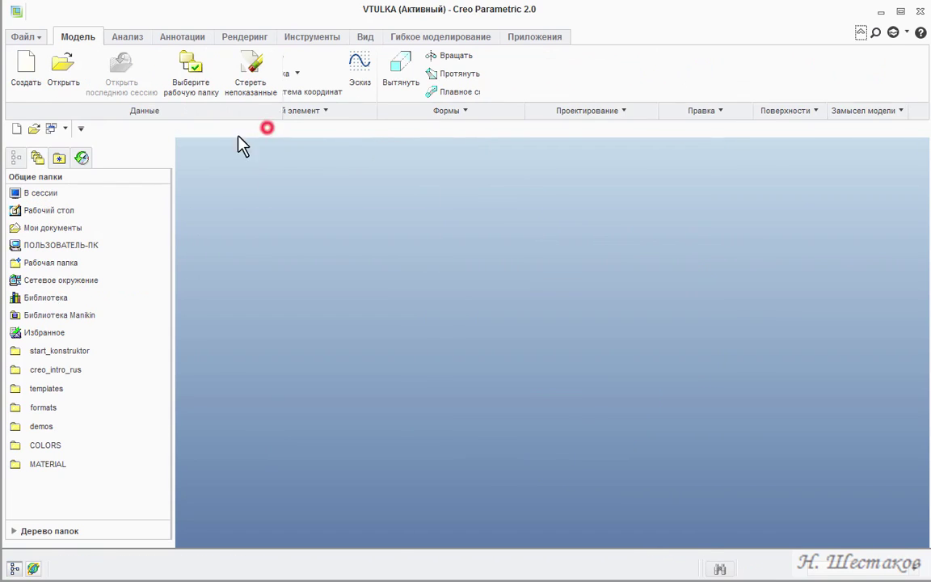
# Step: Create a new solid part named OBOD using the mm_part template
pyautogui.click(15, 129)
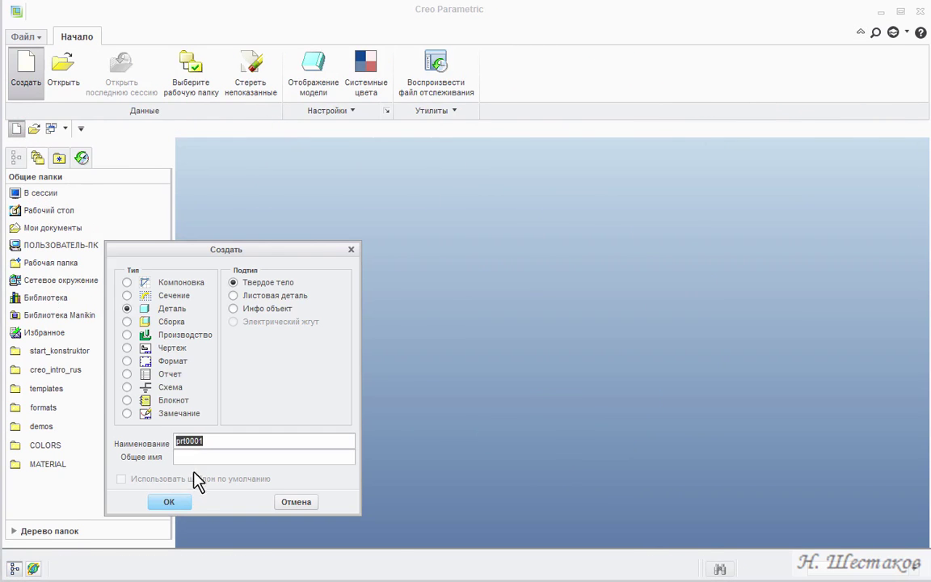
pyautogui.write('OBOD')
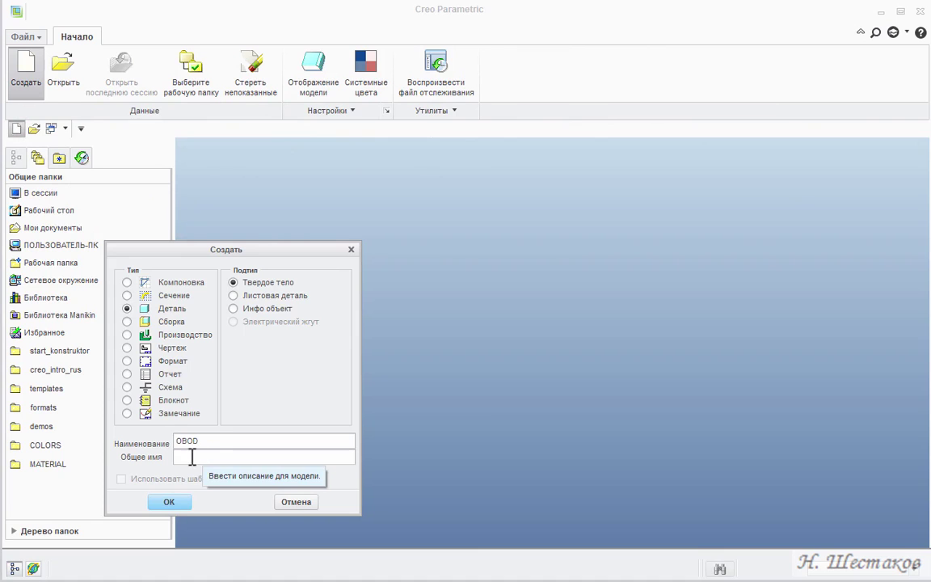
pyautogui.click(180, 501)
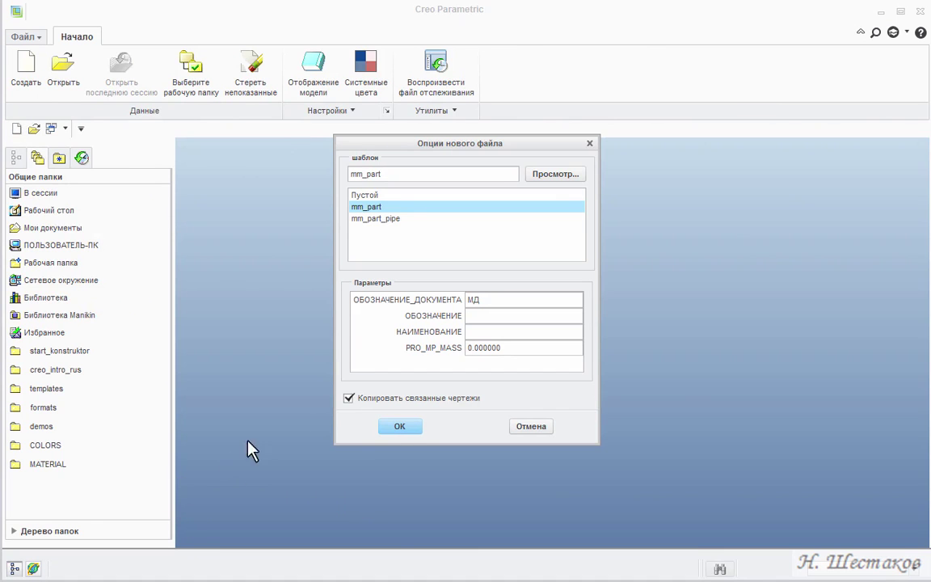
pyautogui.click(394, 427)
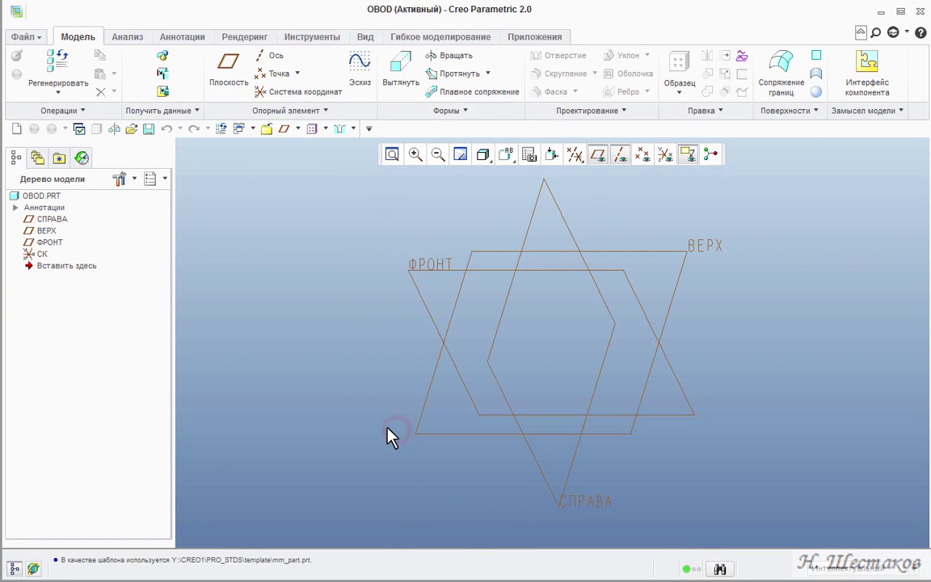
# Step: Sketch on the ФРОНТ plane an L-shaped profile about 27 mm wide and 21 mm high ending on the СПРАВА plane, and spread out its dimensions
pyautogui.click(439, 272)
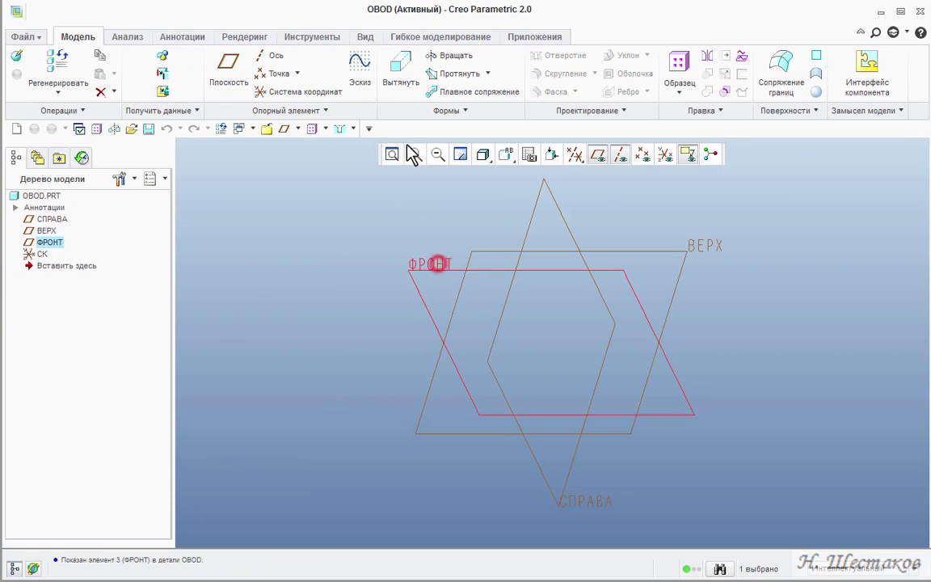
pyautogui.click(360, 69)
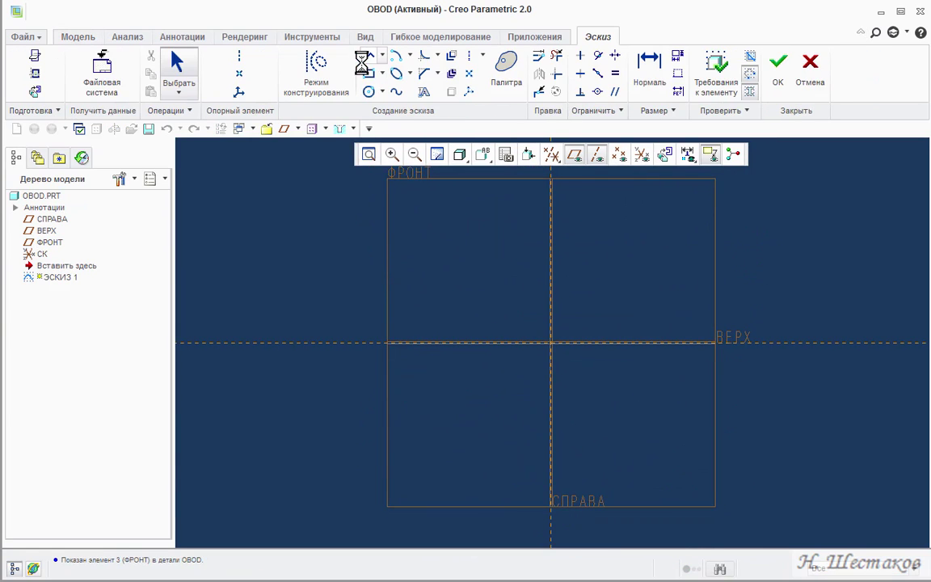
pyautogui.click(370, 60)
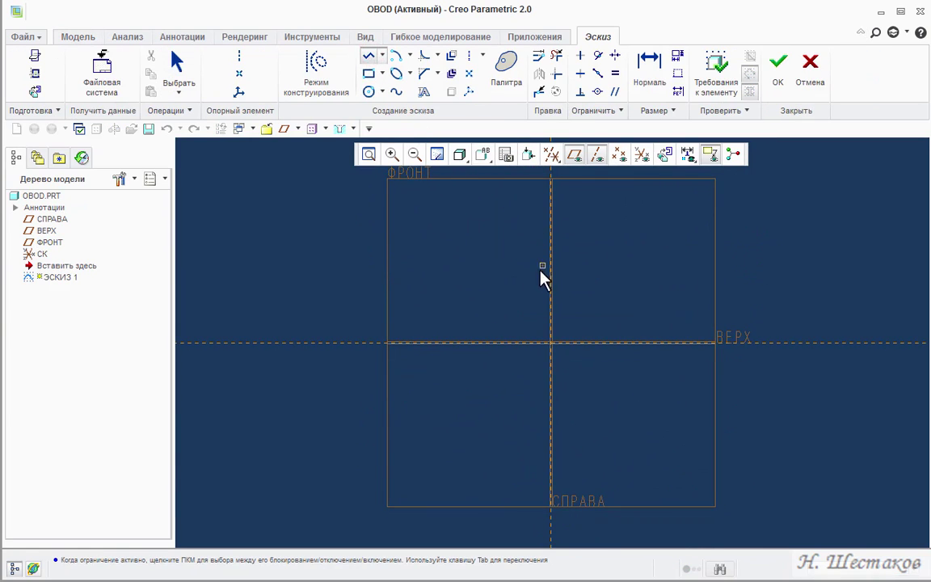
pyautogui.click(533, 296)
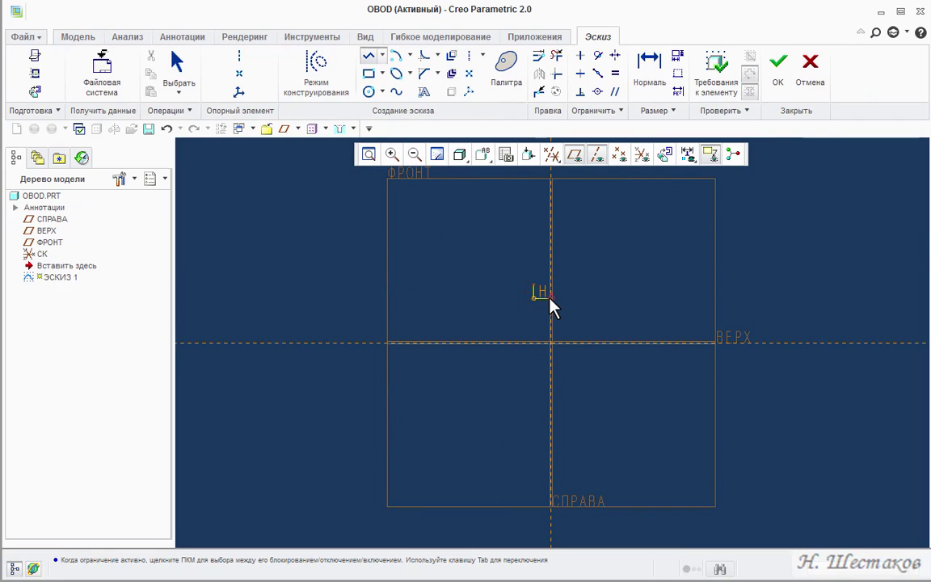
pyautogui.click(536, 270)
pyautogui.middleClick(536, 270)
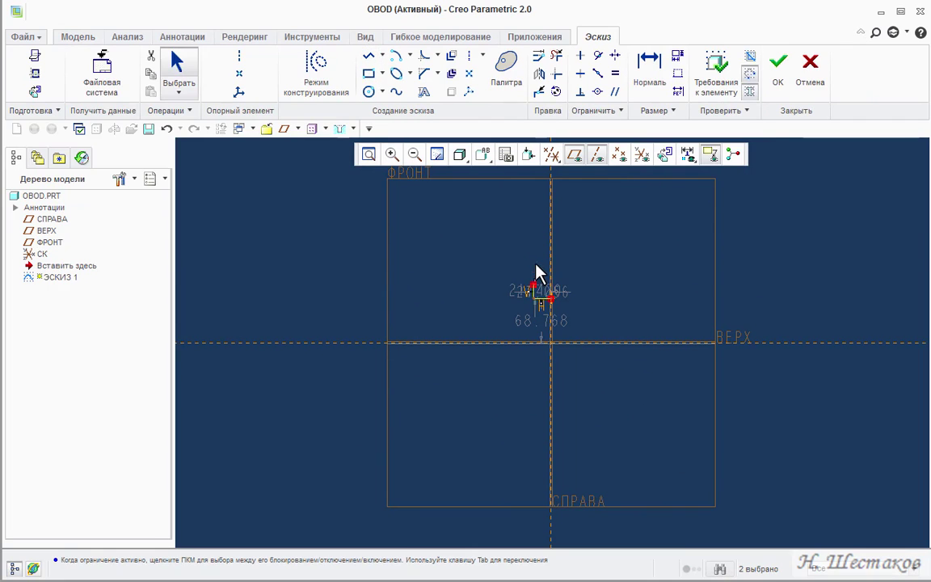
pyautogui.moveTo(540, 298)
pyautogui.mouseDown()
pyautogui.moveTo(455, 235)
pyautogui.moveTo(513, 294)
pyautogui.moveTo(443, 288)
pyautogui.moveTo(530, 327)
pyautogui.moveTo(475, 325)
pyautogui.mouseUp()
# Step: Set the profile's height to 10 mm, its half-width to 15 mm and its distance from the ВЕРХ plane to 150 mm
pyautogui.doubleClick(456, 279)
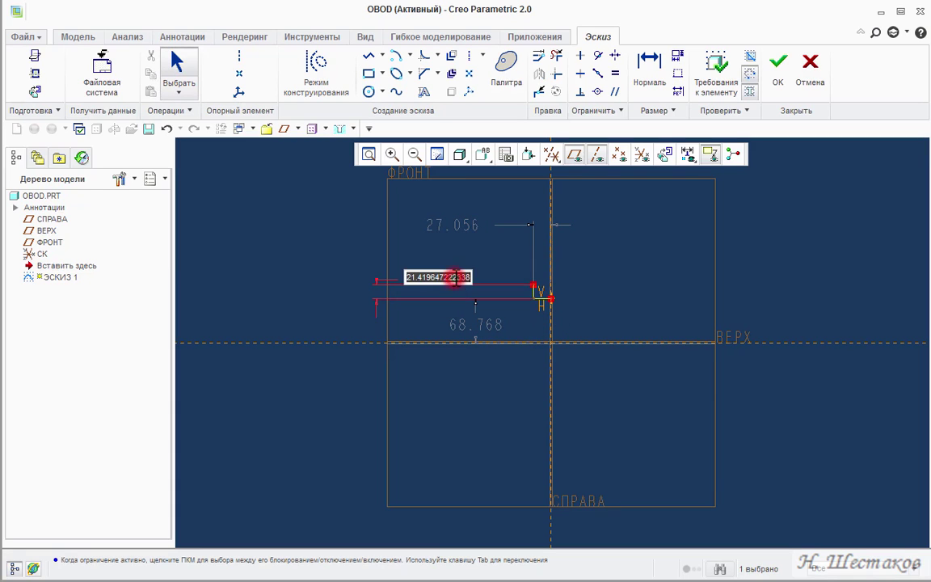
pyautogui.write('10')
pyautogui.press('Return')
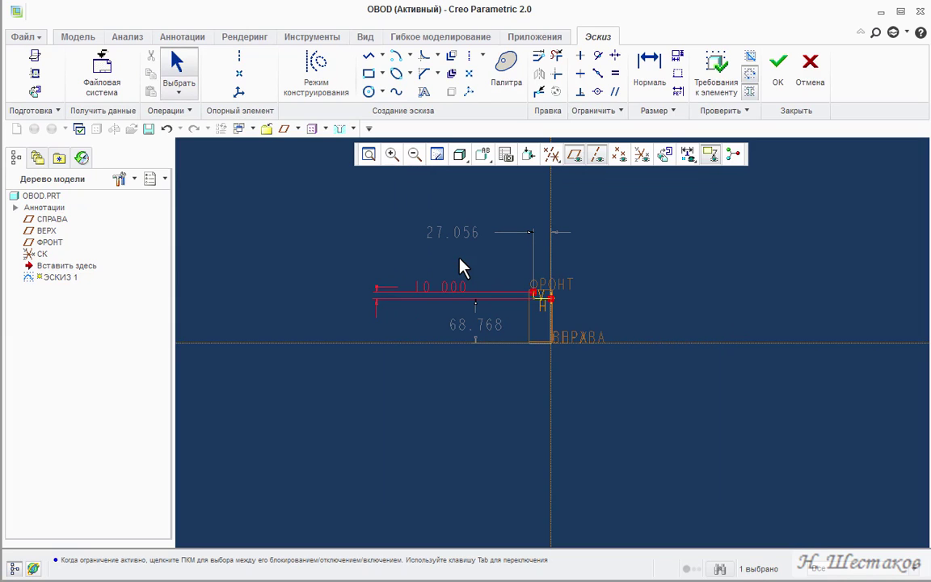
pyautogui.doubleClick(468, 233)
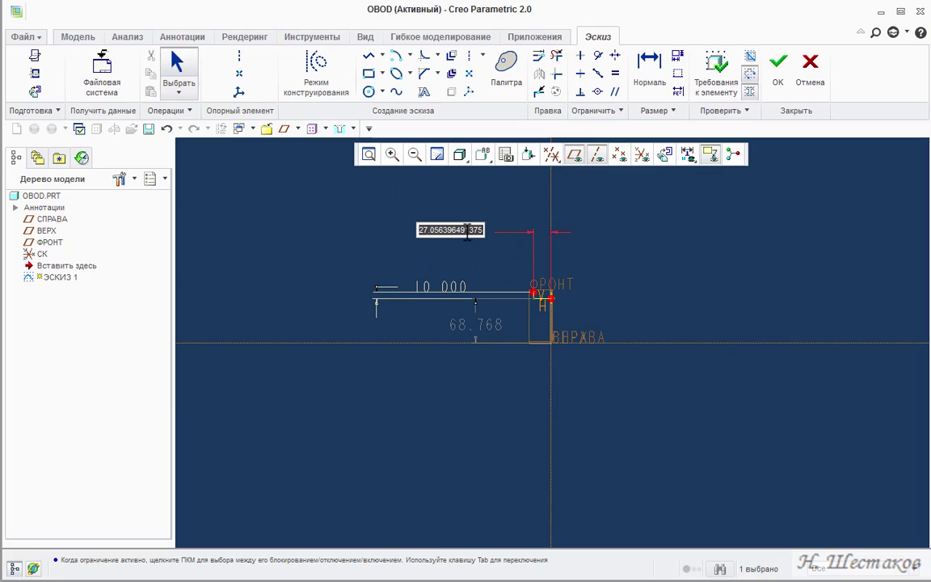
pyautogui.write('15')
pyautogui.press('Return')
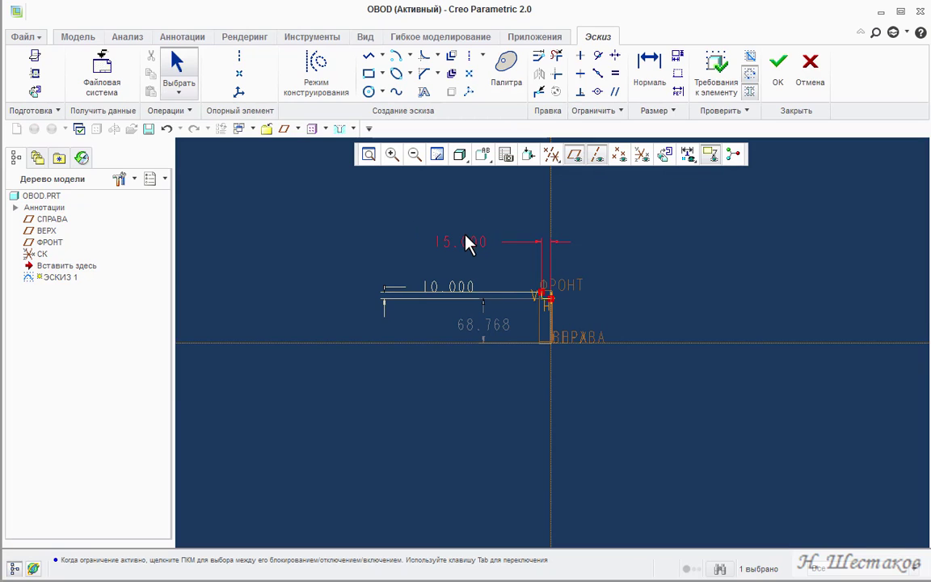
pyautogui.doubleClick(495, 325)
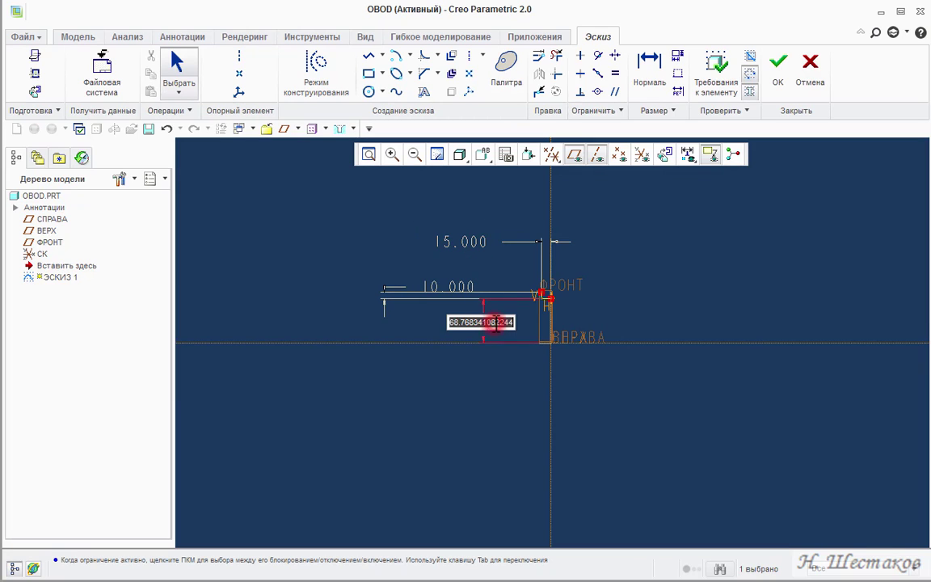
pyautogui.write('150')
pyautogui.press('Return')
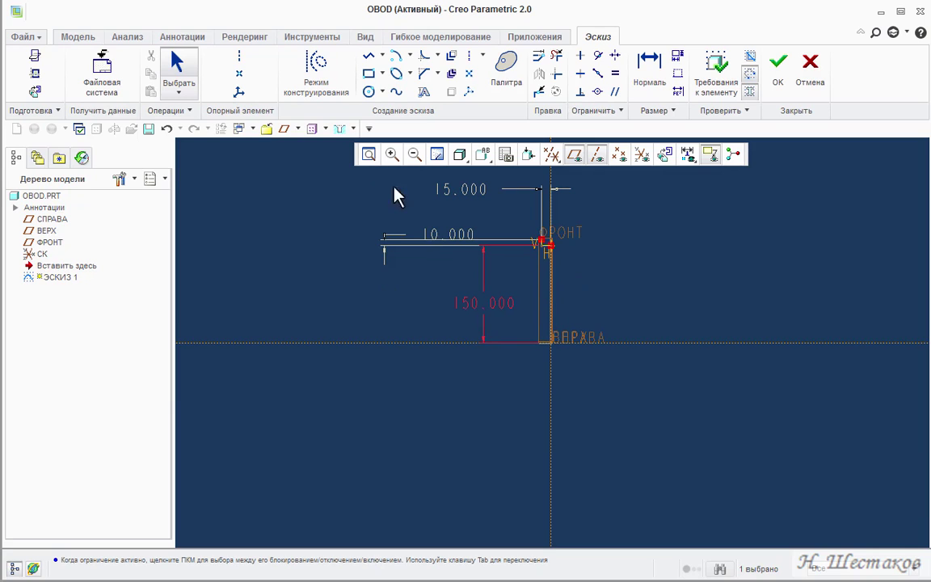
# Step: Add centrelines along the ВЕРХ and СПРАВА planes, and mirror both profile lines about the vertical centreline
pyautogui.click(239, 59)
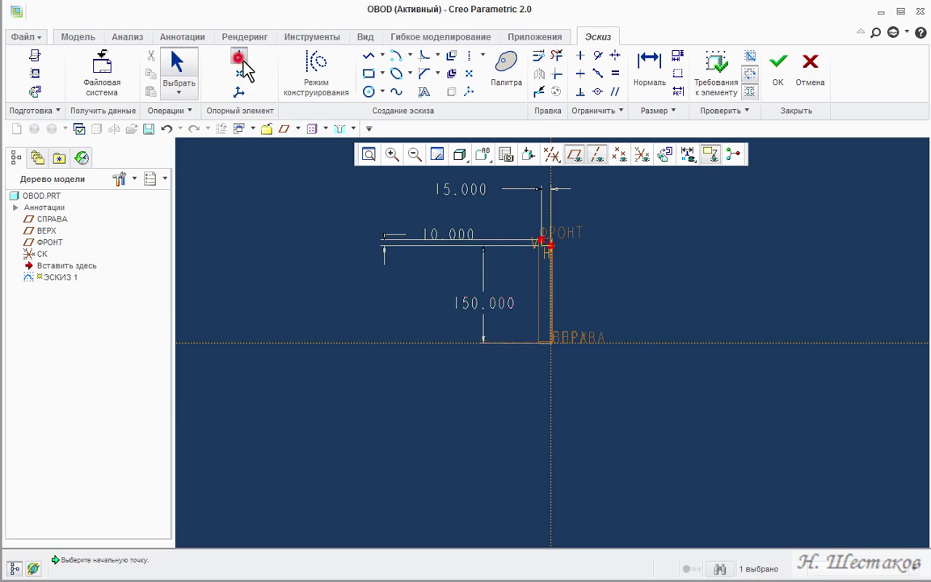
pyautogui.click(380, 343)
pyautogui.click(470, 341)
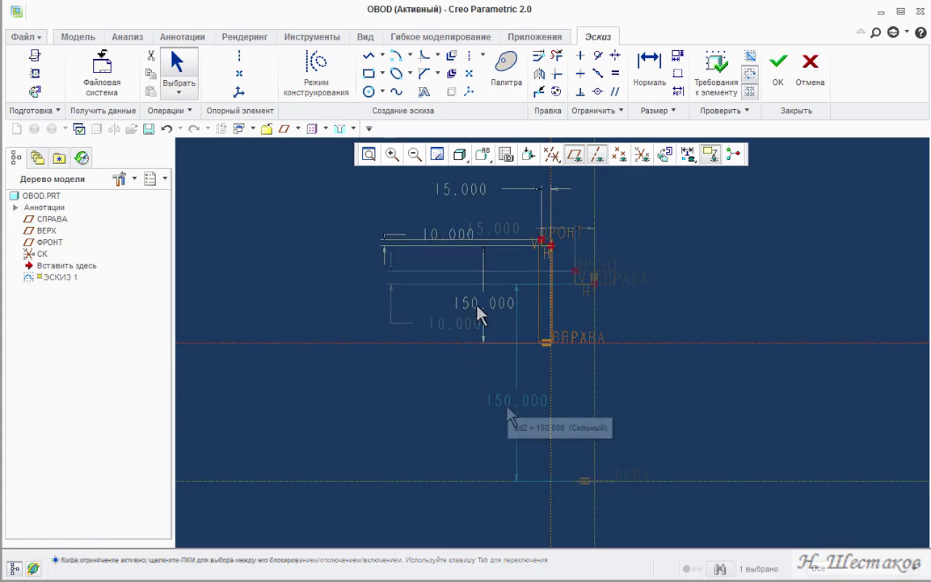
pyautogui.click(239, 57)
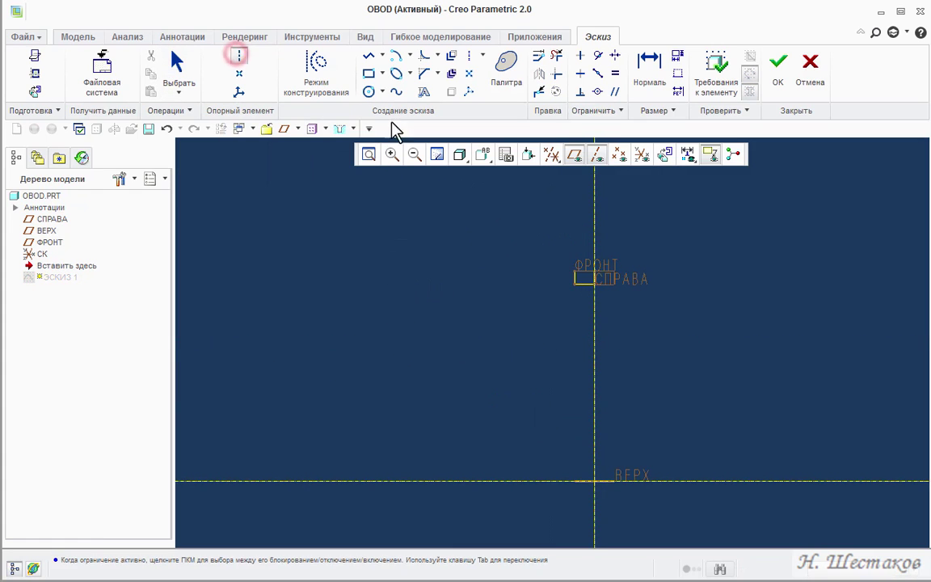
pyautogui.click(575, 236)
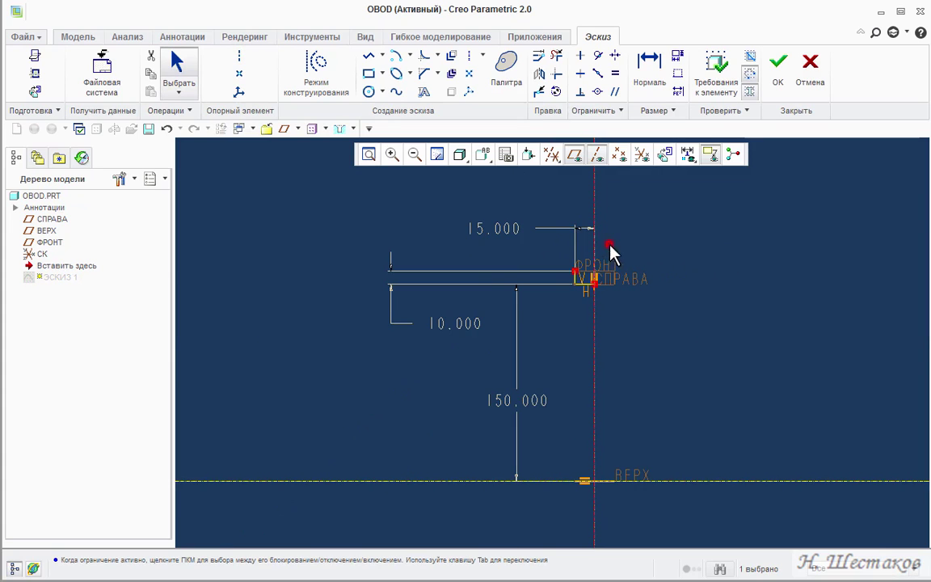
pyautogui.click(540, 76)
pyautogui.click(596, 191)
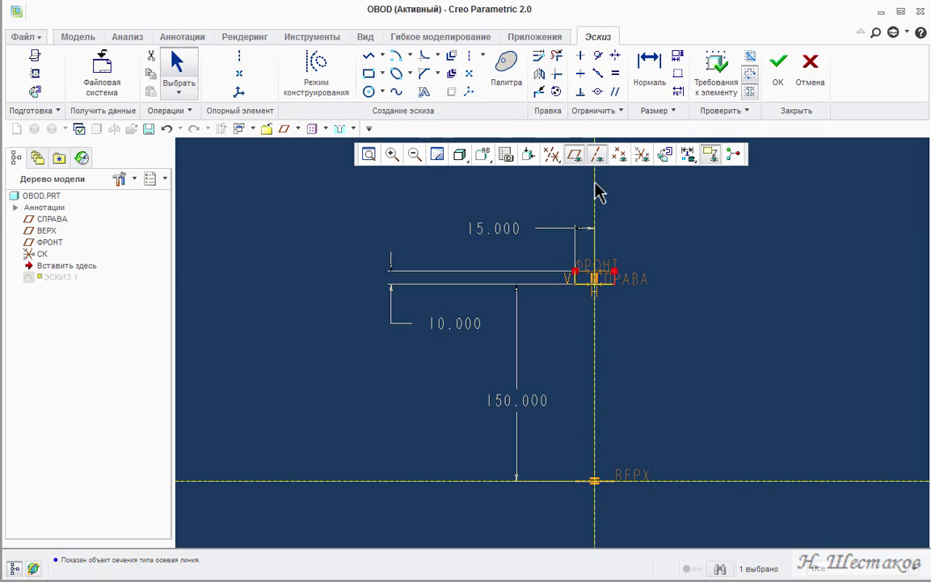
# Step: Finish the profile sketch and revolve it 360° into the rim surface
pyautogui.click(776, 66)
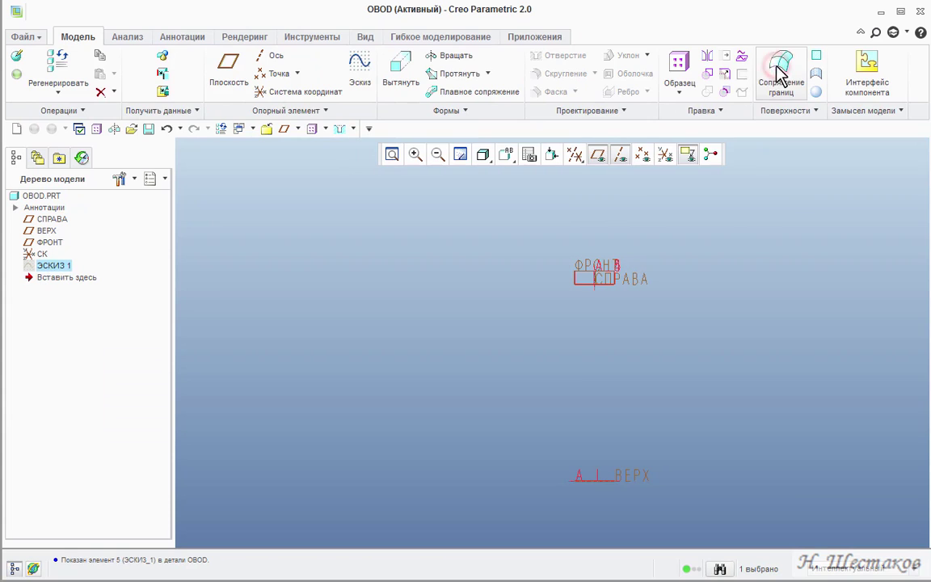
pyautogui.click(446, 57)
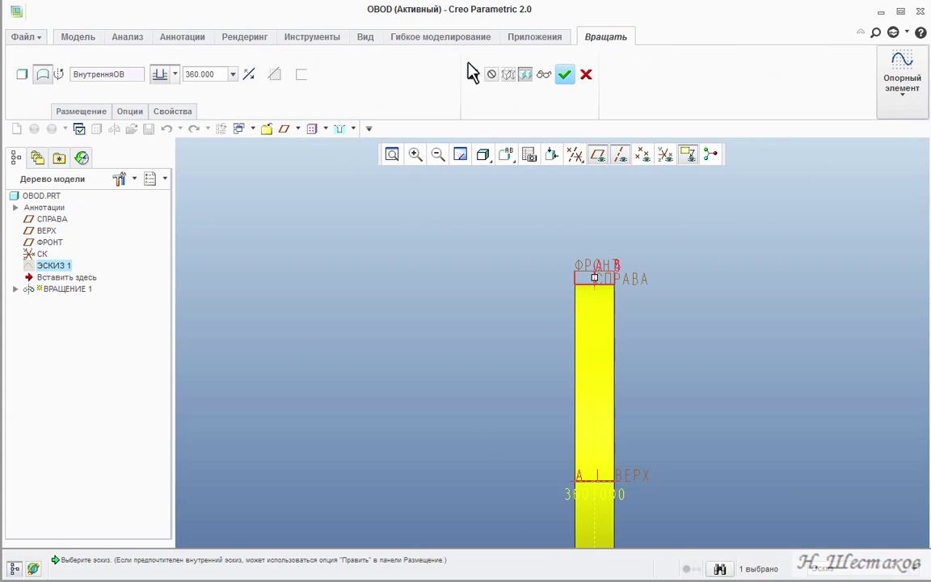
pyautogui.click(506, 155)
pyautogui.click(521, 177)
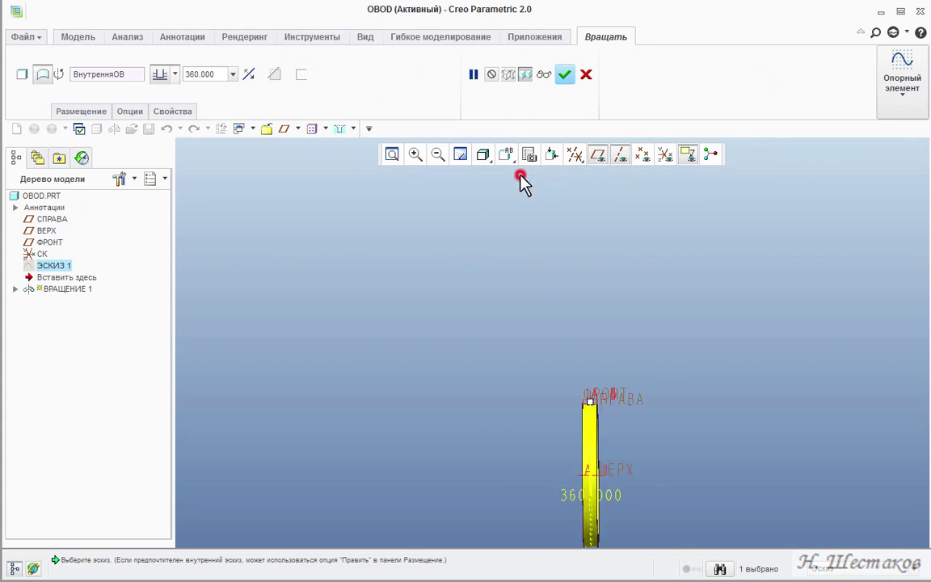
pyautogui.click(564, 74)
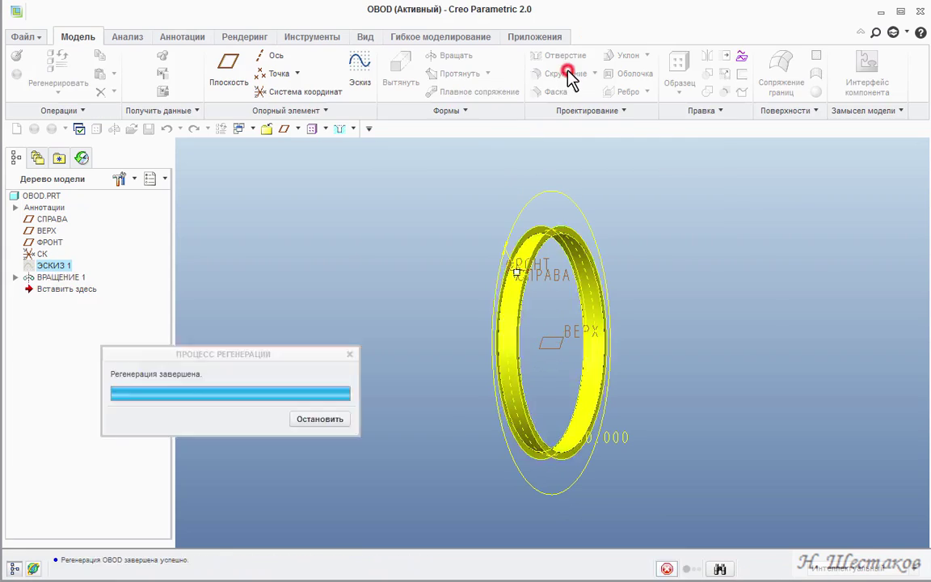
# Step: Thicken the revolved rim surface outward by 3 mm into a solid
pyautogui.click(744, 77)
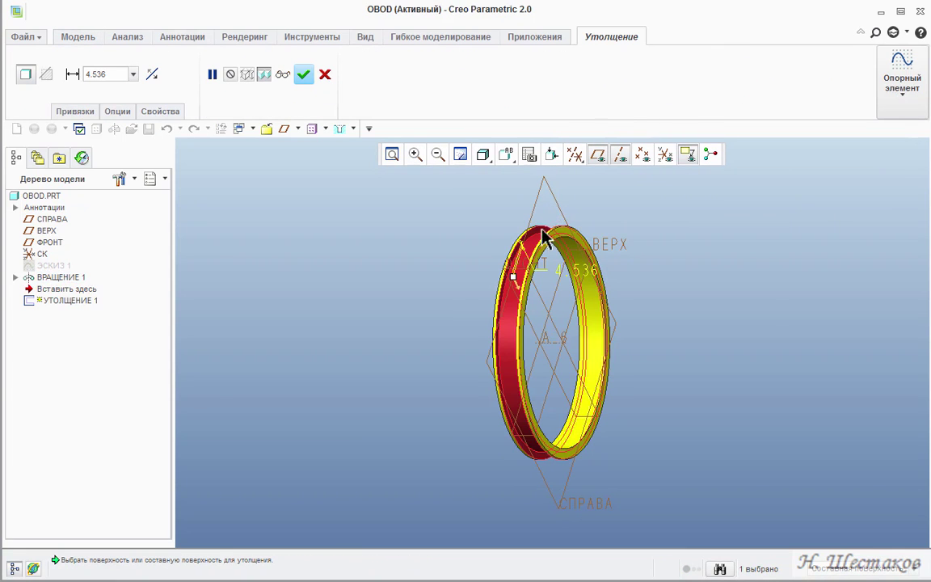
pyautogui.click(520, 283)
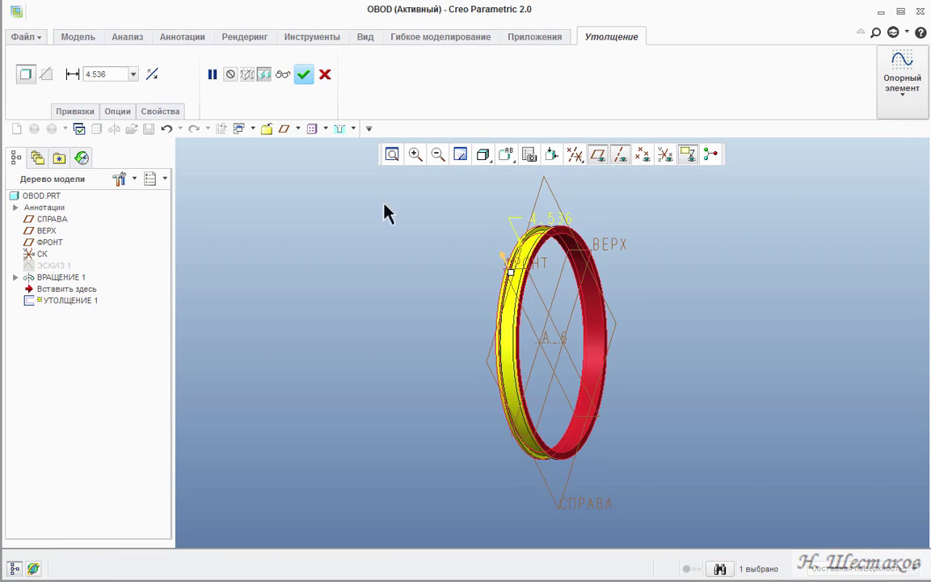
pyautogui.click(133, 74)
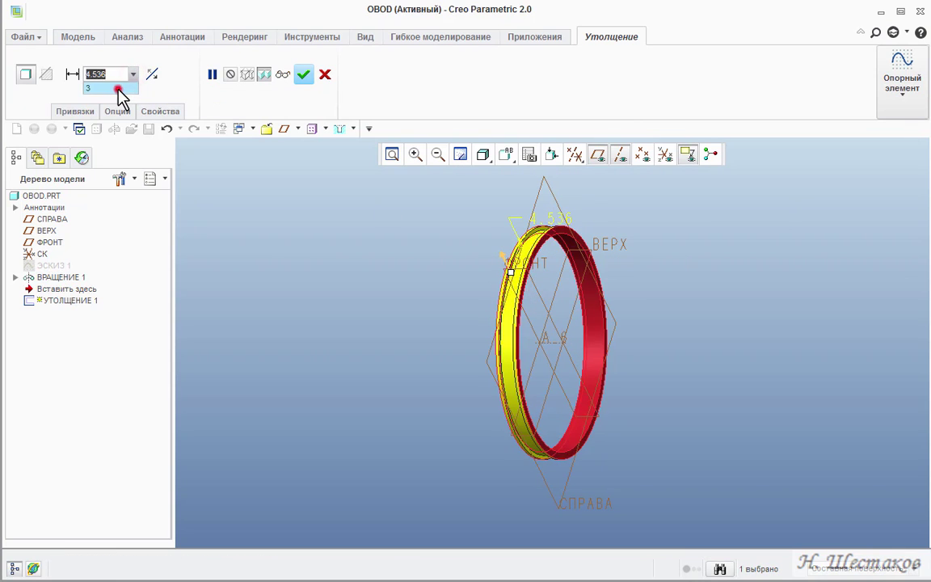
pyautogui.click(117, 89)
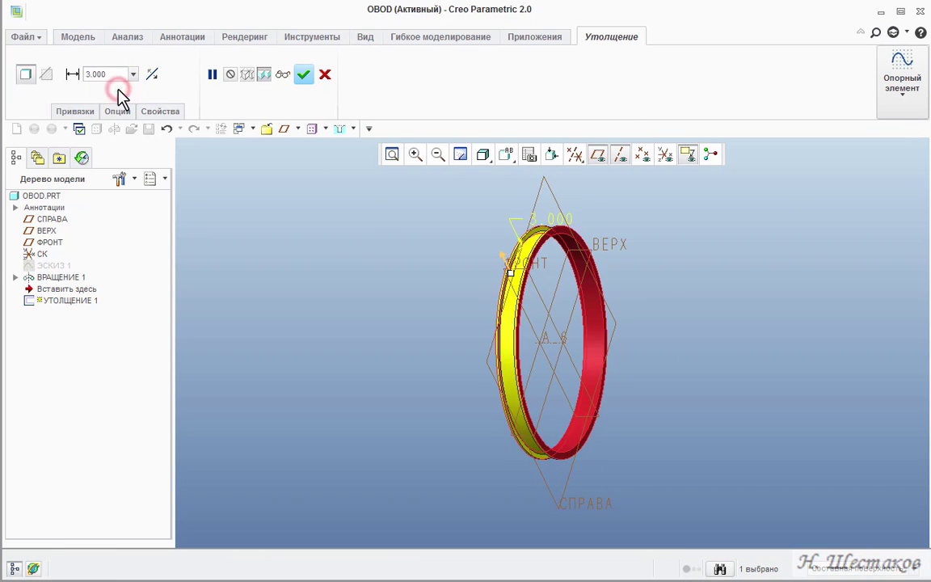
pyautogui.click(303, 74)
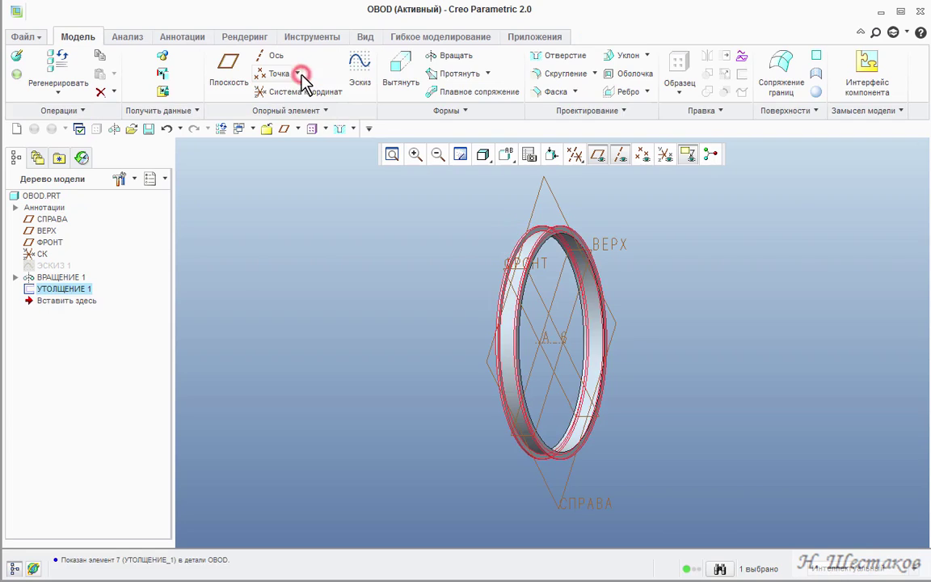
# Step: Create a datum plane offset 160 mm from the ВЕРХ plane
pyautogui.click(611, 243)
pyautogui.click(612, 242)
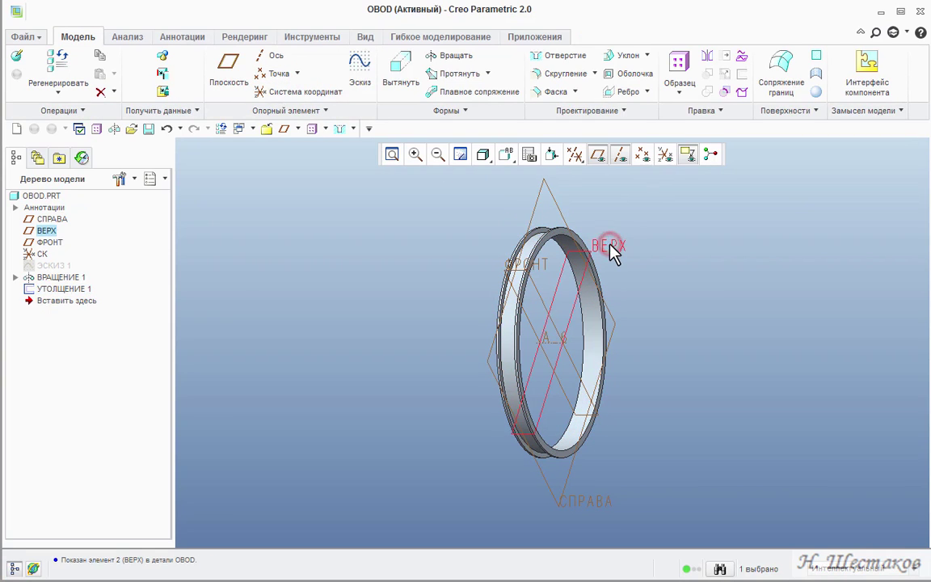
pyautogui.click(227, 72)
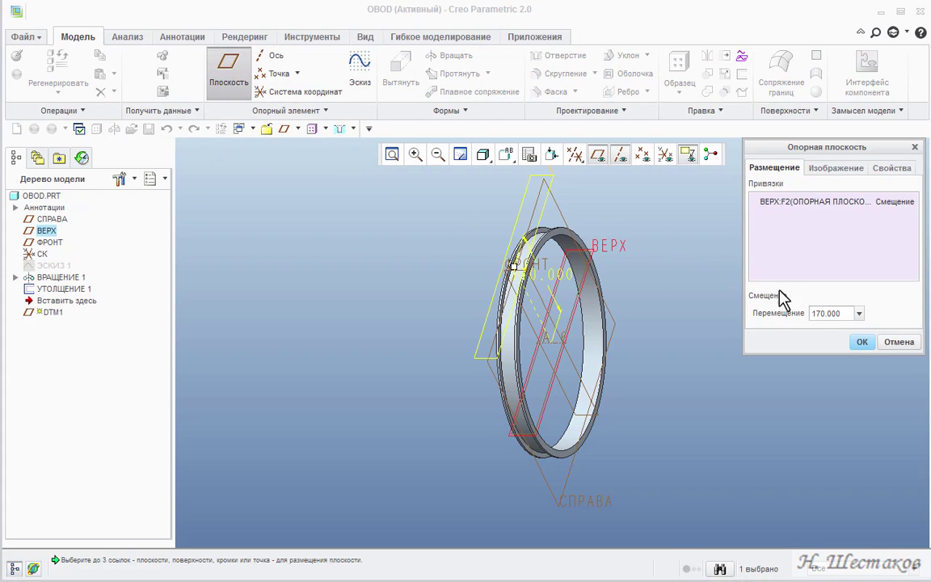
pyautogui.doubleClick(823, 313)
pyautogui.write('160.000')
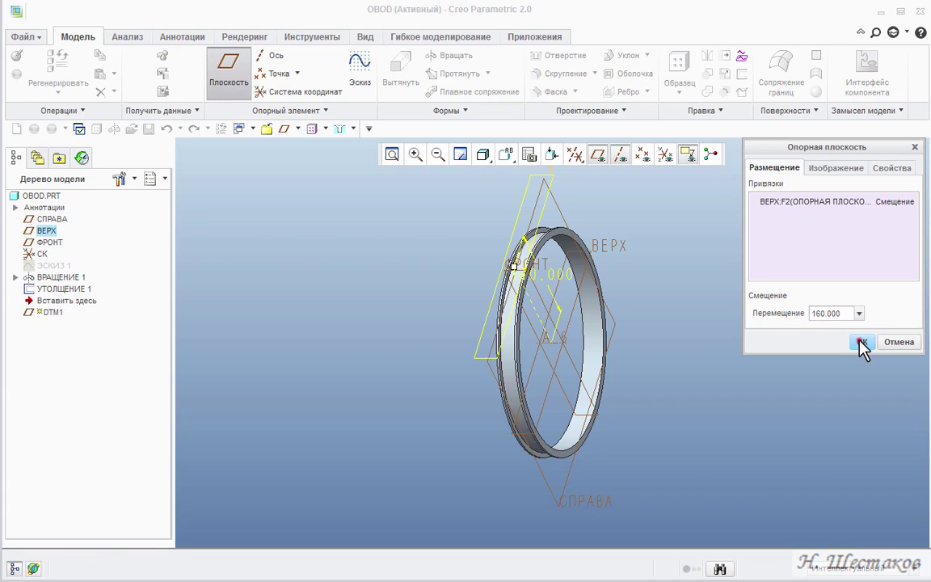
pyautogui.click(862, 342)
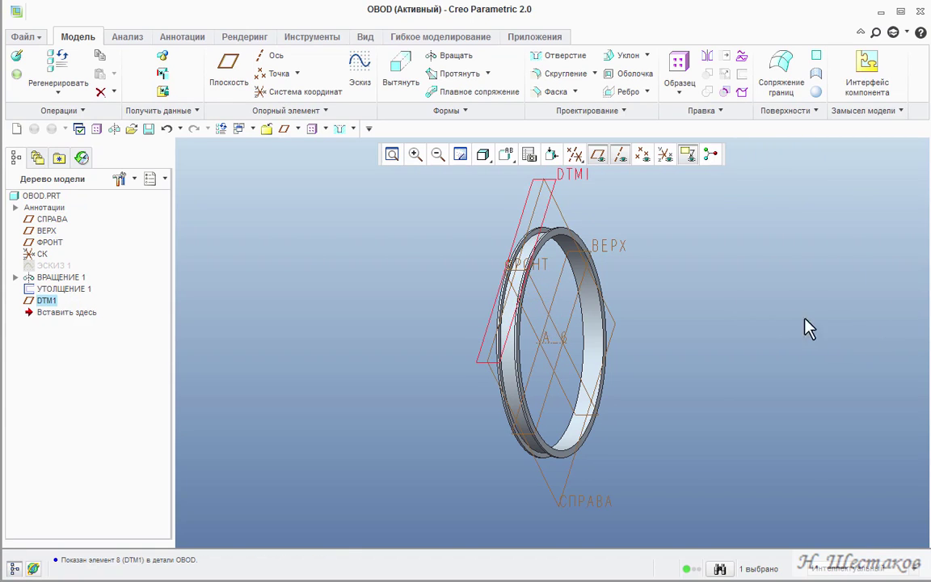
# Step: Sketch a circle with a 6 mm diameter on the offset datum plane, centred where the reference lines cross
pyautogui.click(360, 81)
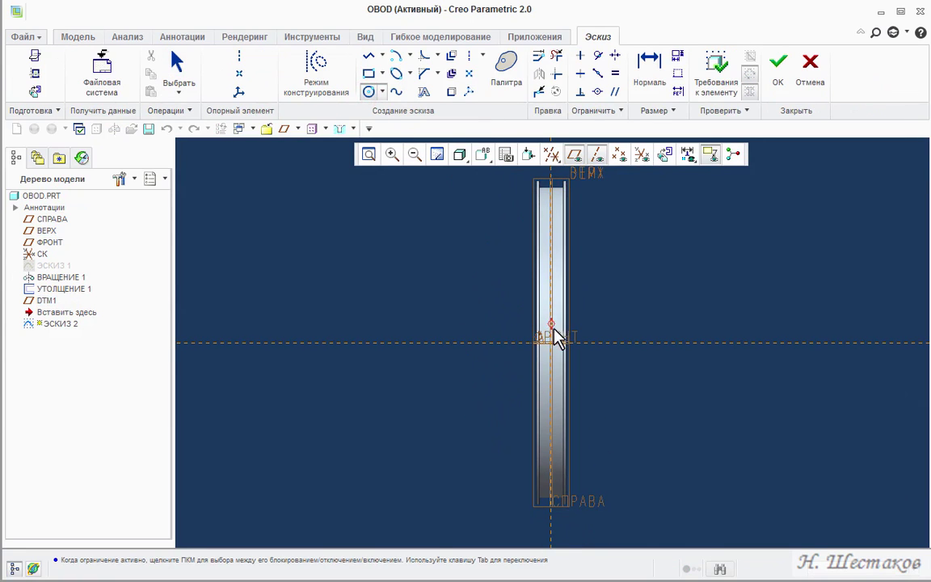
pyautogui.click(554, 343)
pyautogui.click(554, 338)
pyautogui.middleClick(551, 339)
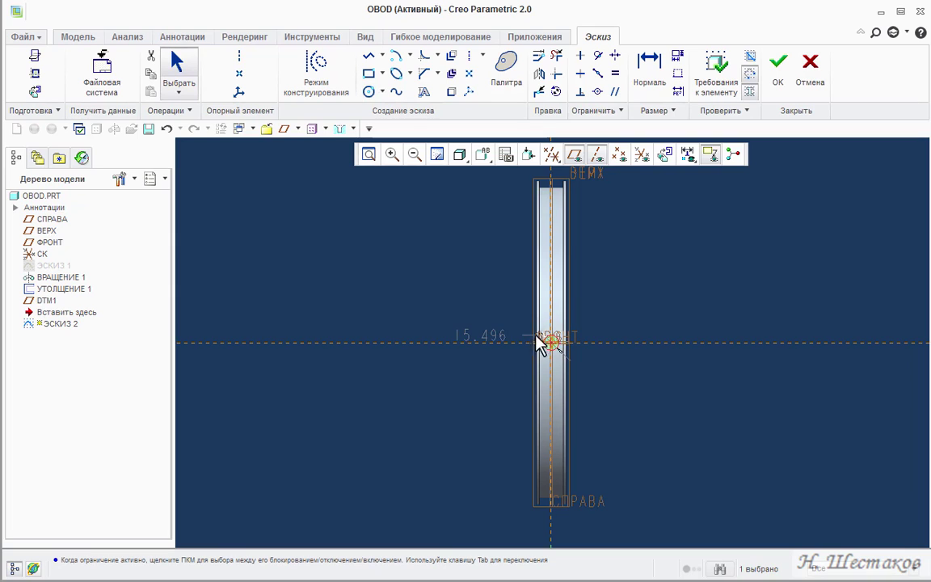
pyautogui.click(496, 339)
pyautogui.doubleClick(494, 338)
pyautogui.write('6')
pyautogui.press('Return')
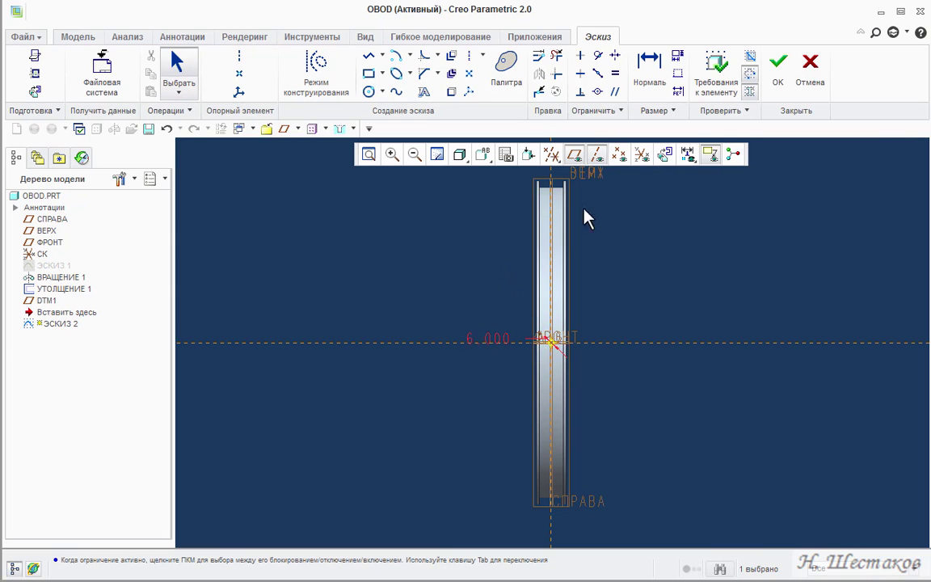
pyautogui.click(778, 84)
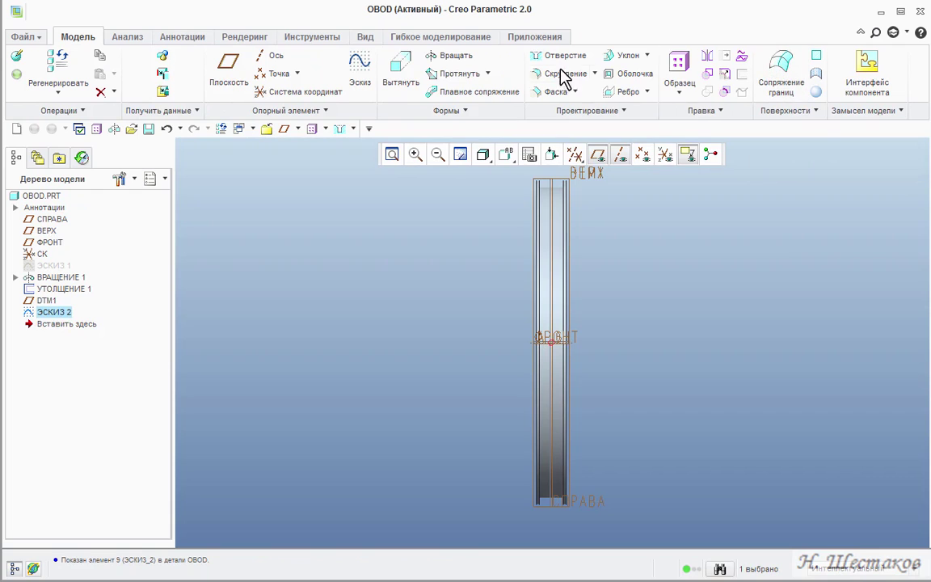
# Step: Extrude the circle as a cut towards the rim, ending at the rim's inner surface
pyautogui.click(403, 75)
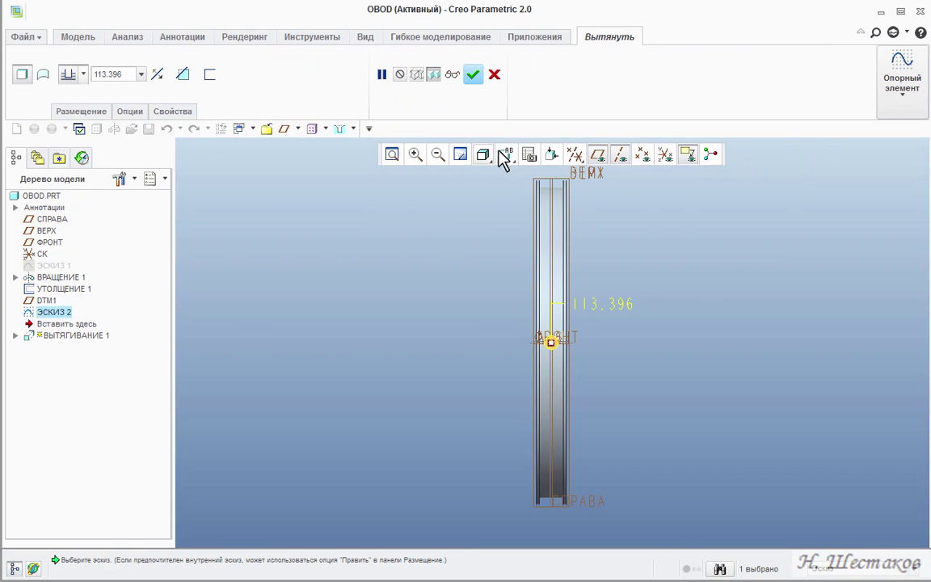
pyautogui.click(514, 159)
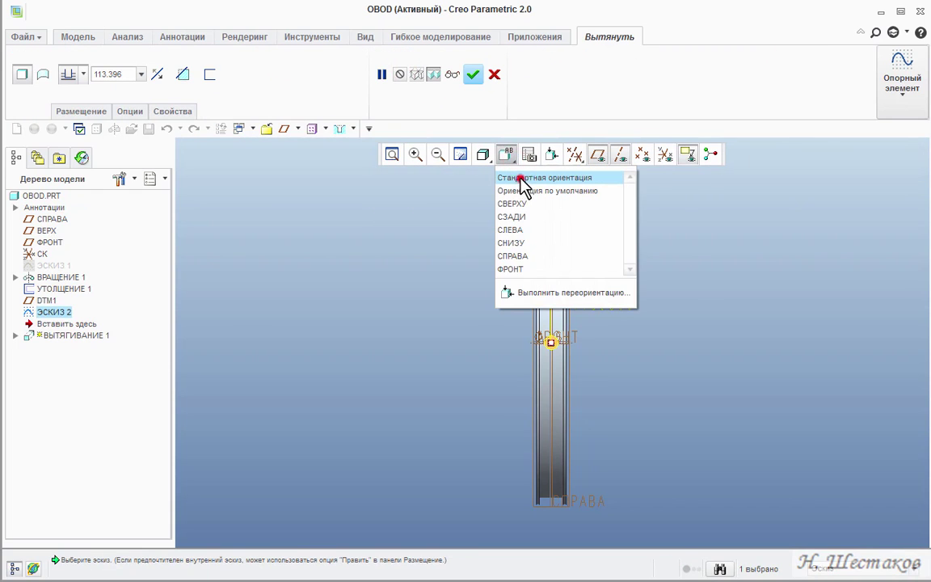
pyautogui.click(520, 178)
pyautogui.click(183, 74)
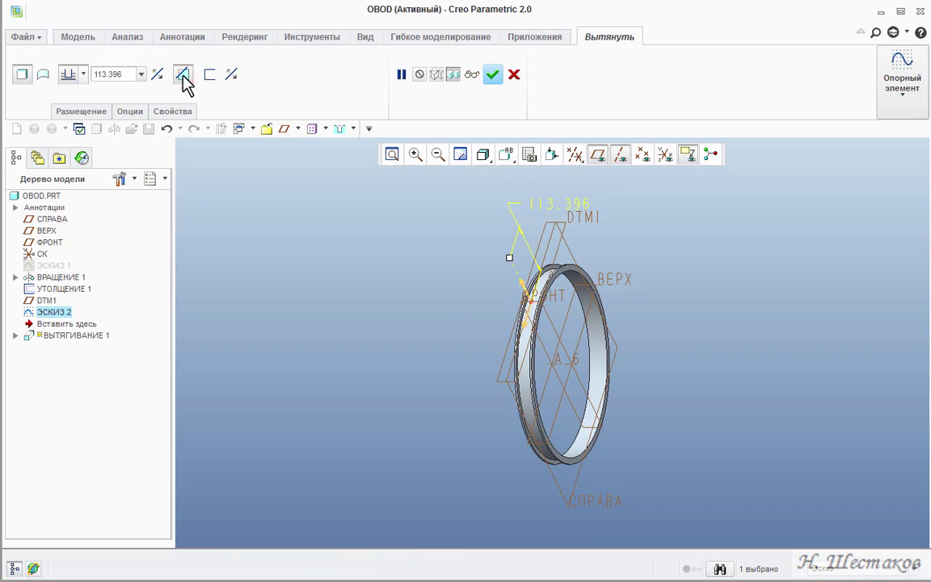
pyautogui.click(157, 75)
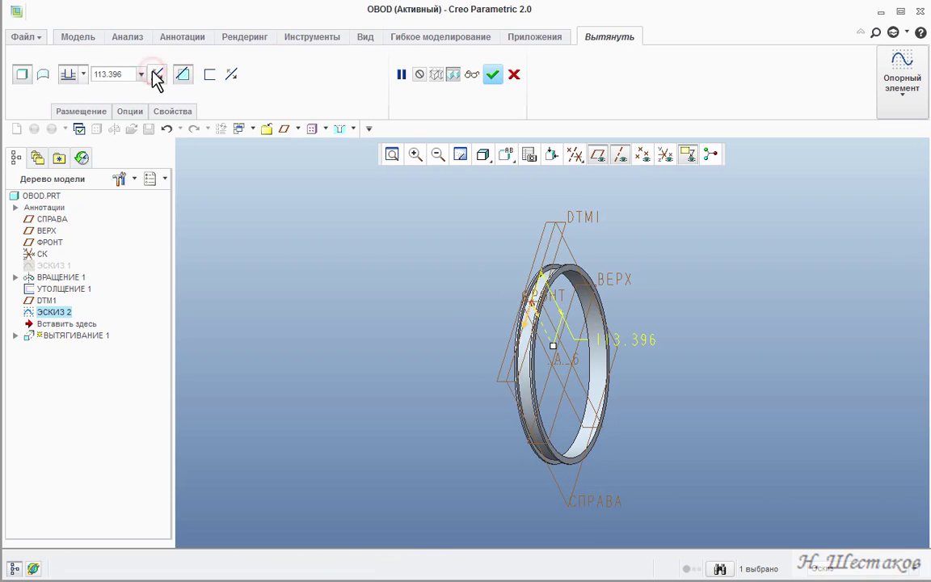
pyautogui.click(83, 75)
pyautogui.click(68, 197)
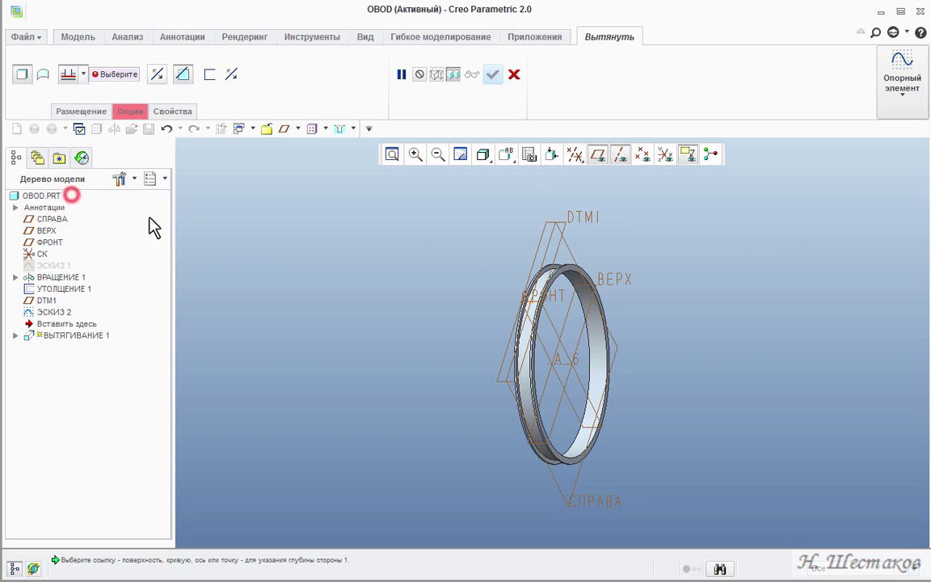
pyautogui.click(572, 285)
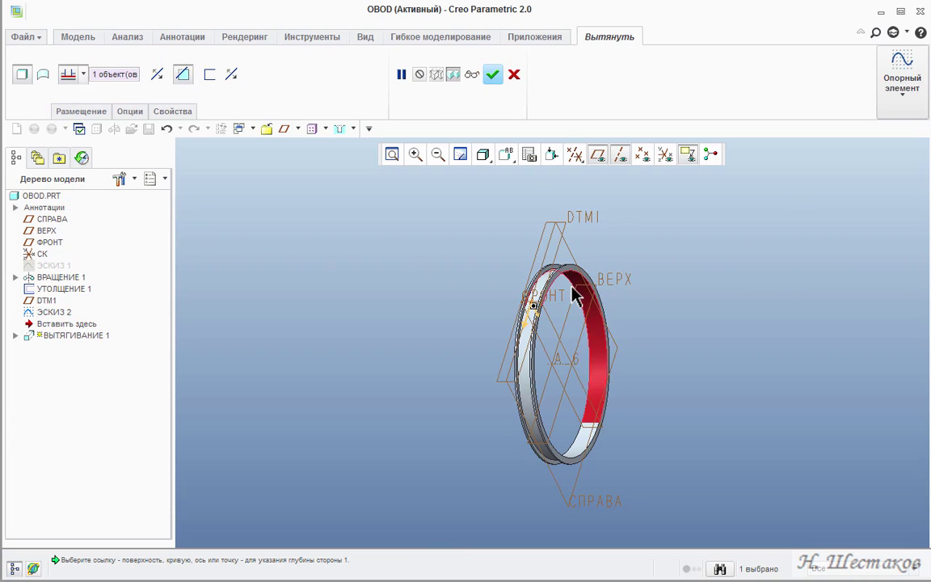
pyautogui.click(494, 75)
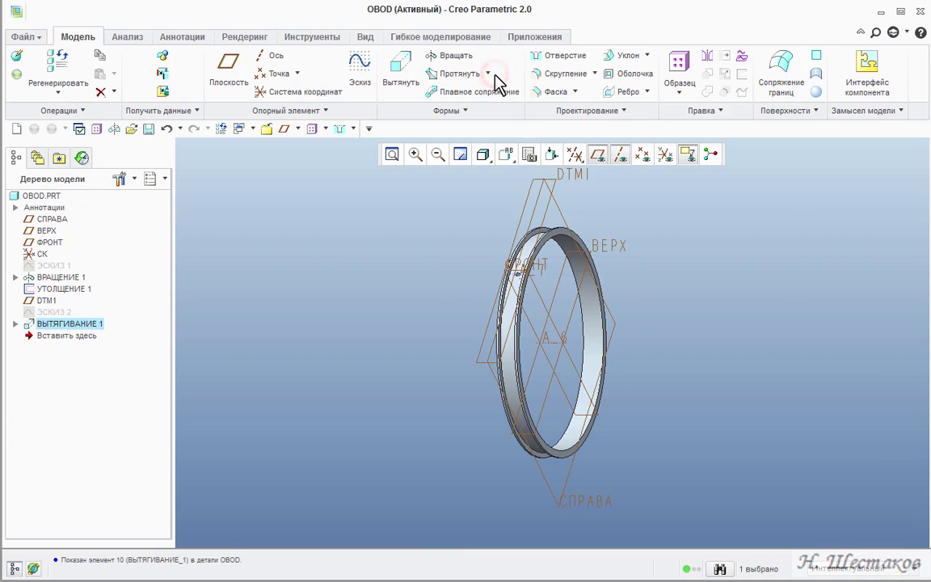
# Step: Create a datum point on the hole's axis A_7, offset 150 mm from the ВЕРХ plane
pyautogui.click(277, 73)
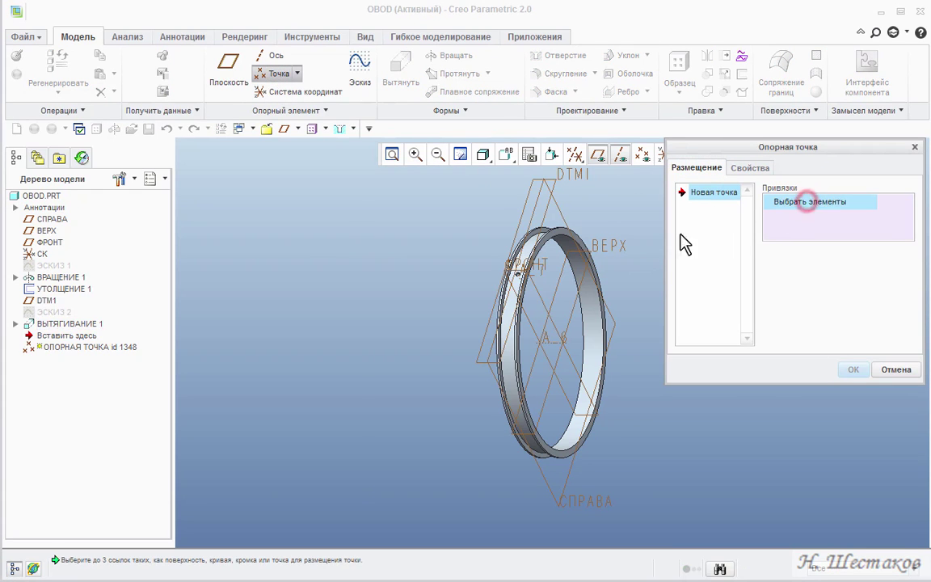
pyautogui.scroll(5, 521, 283)
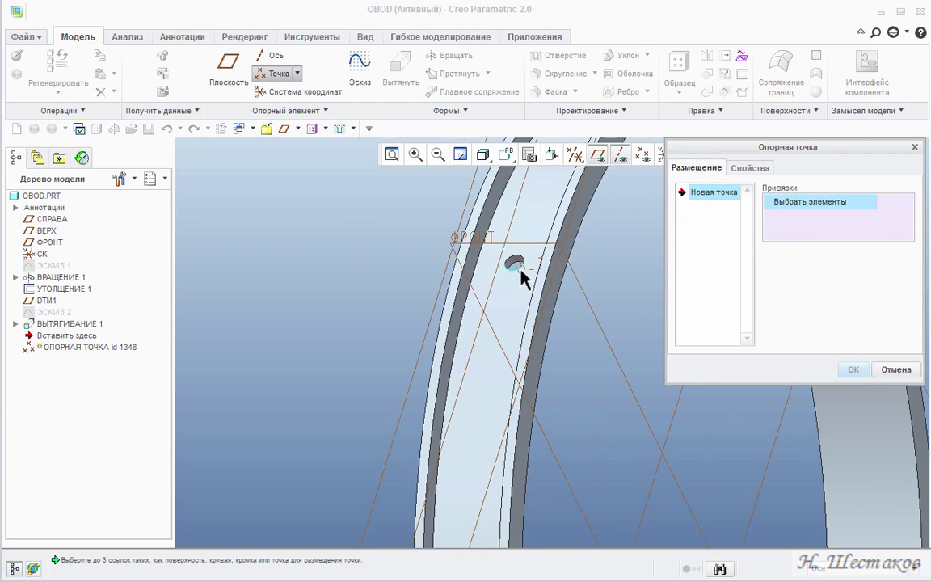
pyautogui.scroll(4, 518, 273)
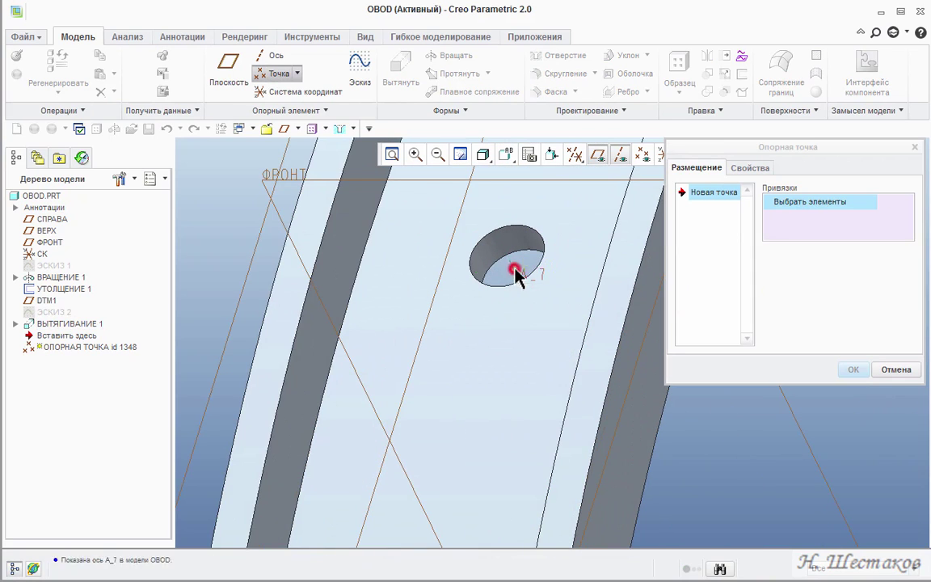
pyautogui.click(519, 273)
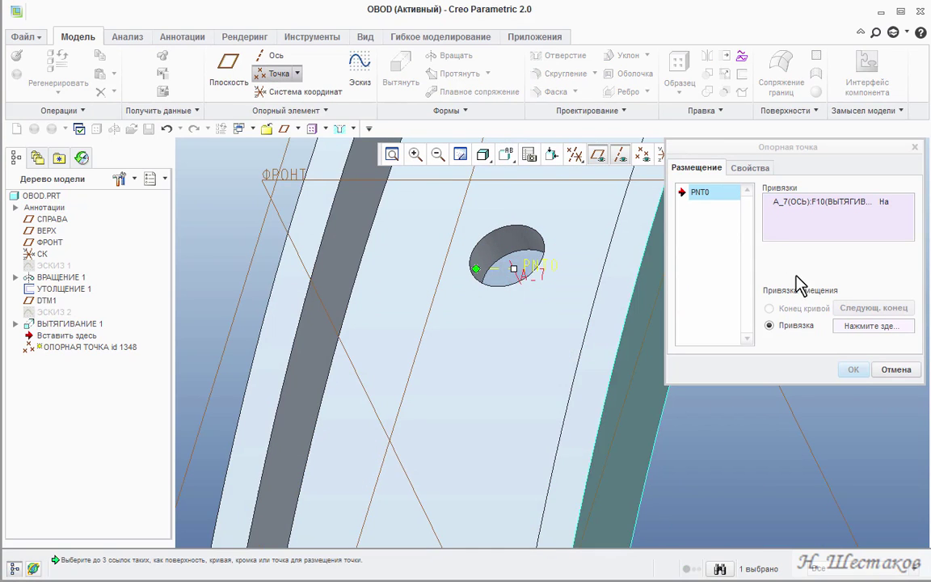
pyautogui.scroll(-5, 432, 253)
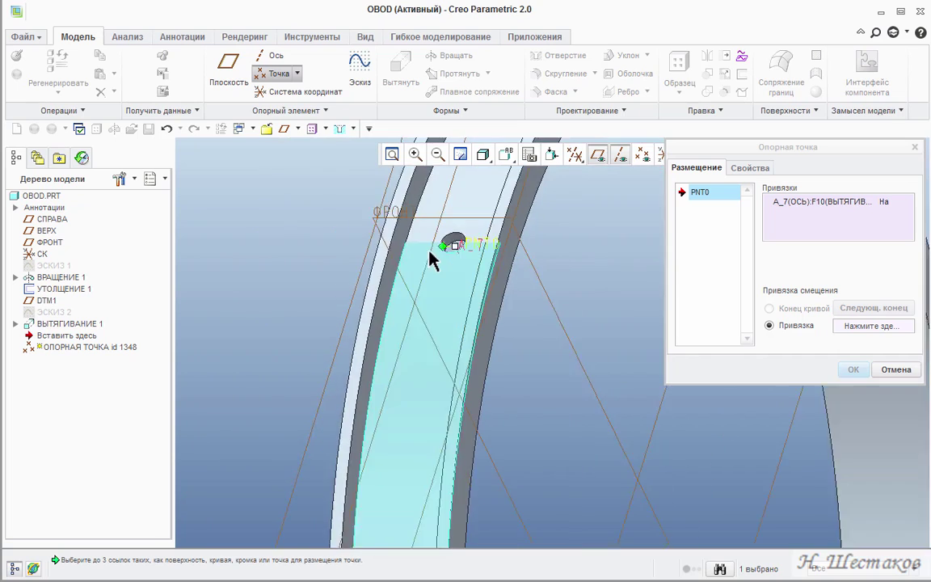
pyautogui.click(849, 326)
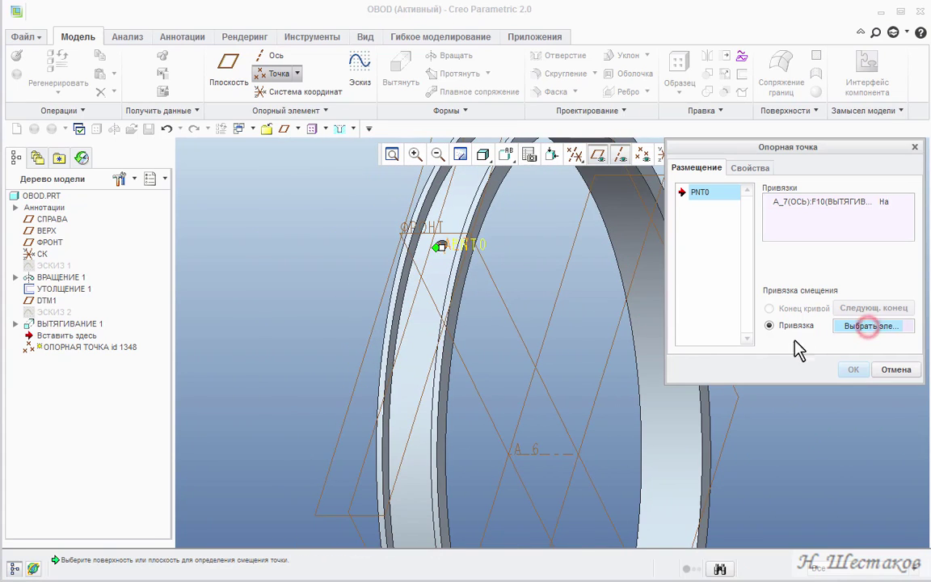
pyautogui.click(608, 375)
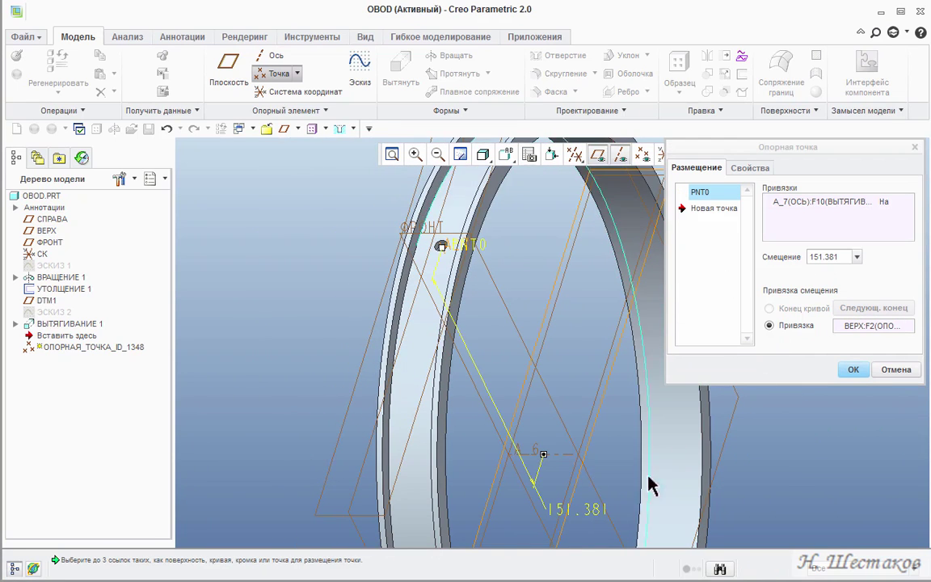
pyautogui.doubleClick(594, 511)
pyautogui.write('150')
pyautogui.press('Return')
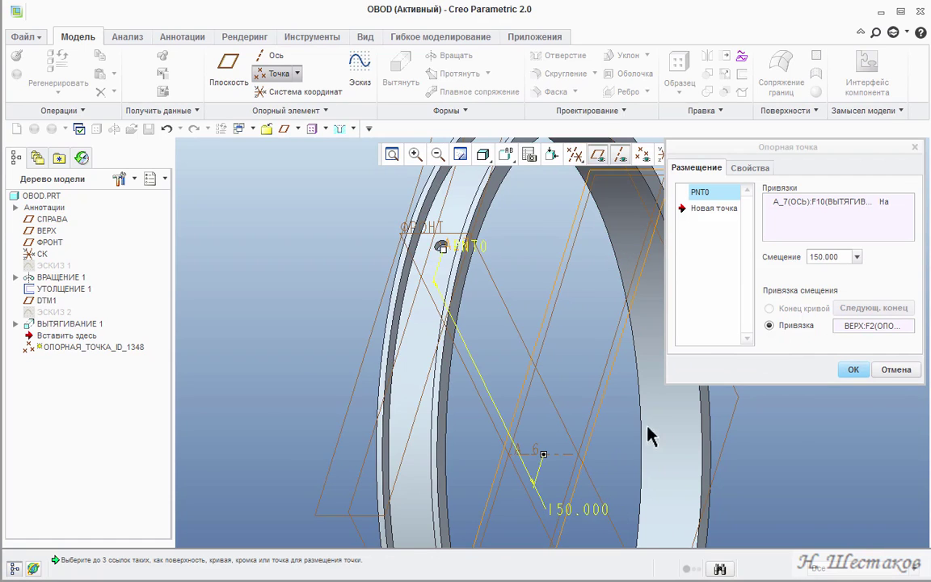
pyautogui.click(855, 369)
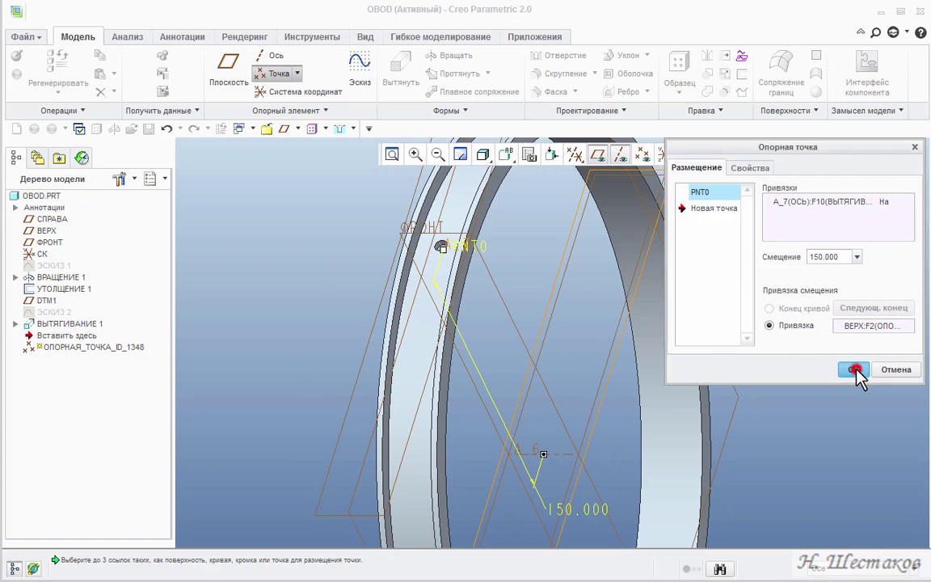
# Step: Group the extruded hole ВЫТЯГИВАНИЕ 1 with the datum point PNT0
pyautogui.keyDown('ctrl'); pyautogui.click(65, 323); pyautogui.keyUp('ctrl')
pyautogui.rightClick(68, 325)
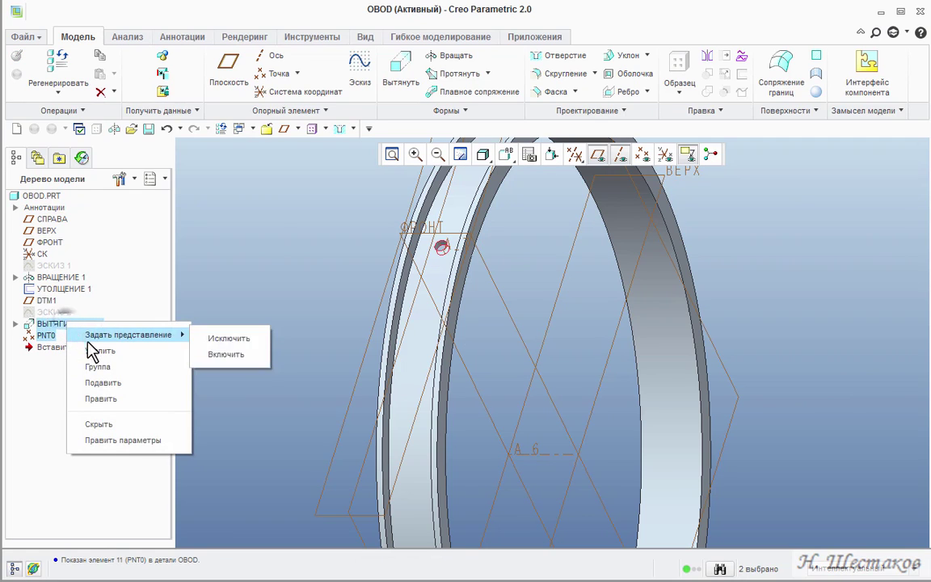
pyautogui.click(98, 366)
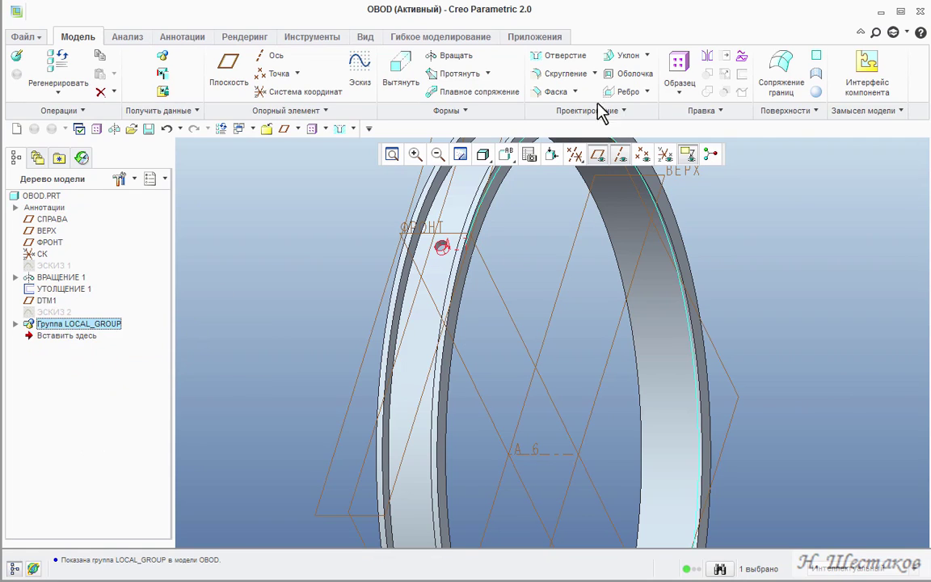
# Step: Pattern the group of hole and datum point around axis A_6 with 28 members spread over 360°
pyautogui.click(682, 62)
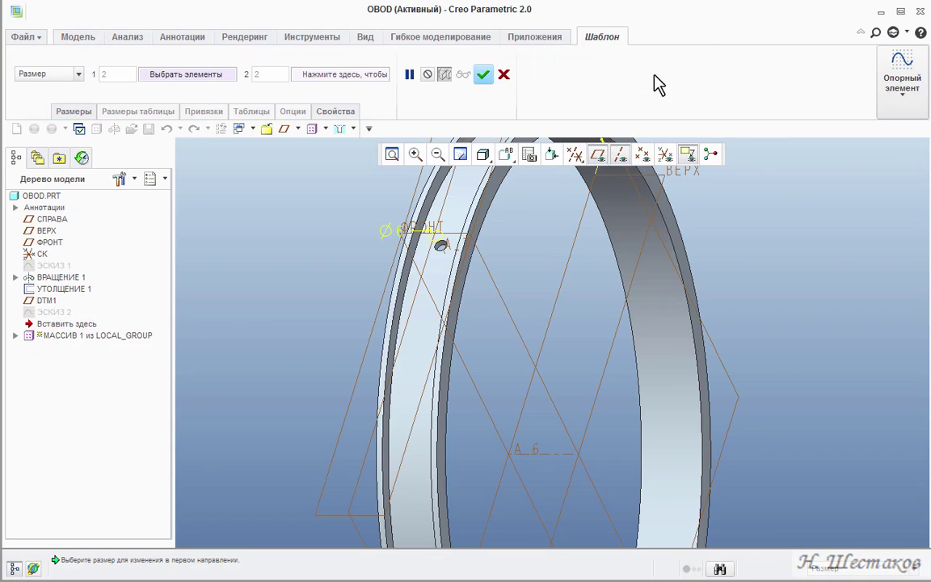
pyautogui.click(79, 73)
pyautogui.click(49, 112)
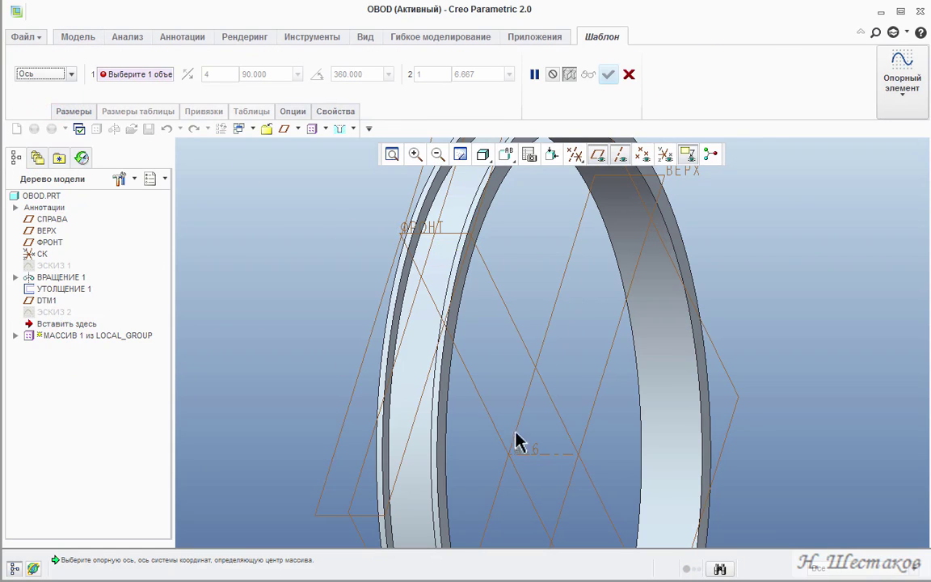
pyautogui.click(531, 455)
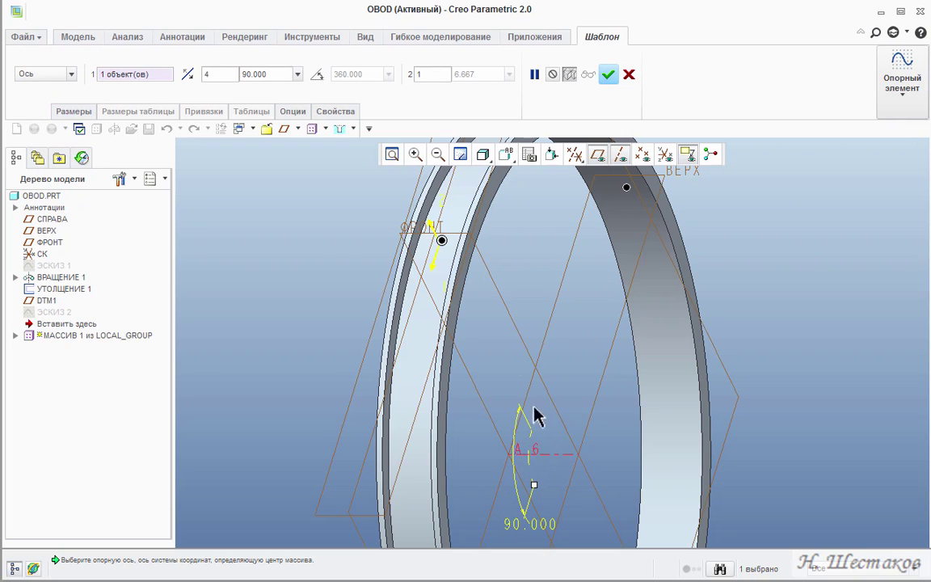
pyautogui.click(319, 74)
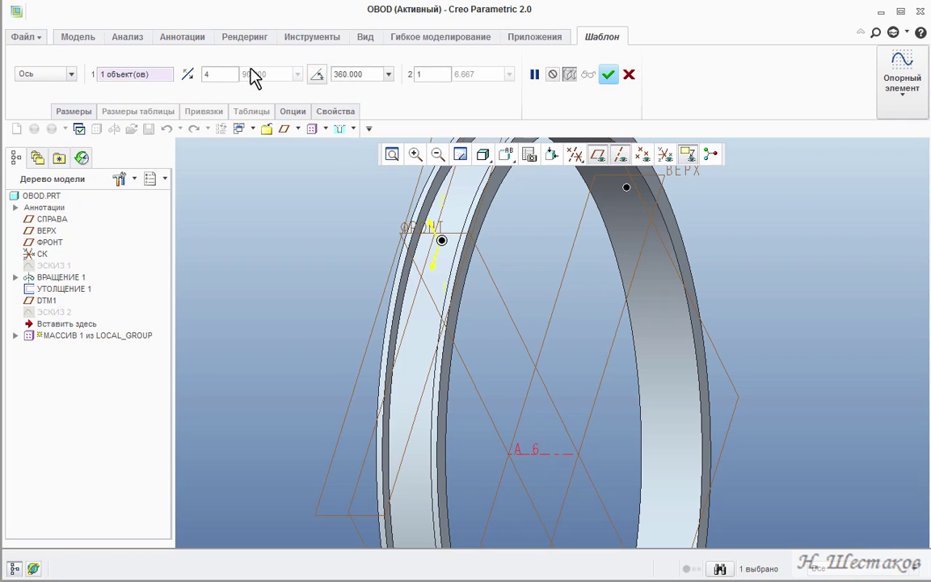
pyautogui.write('28')
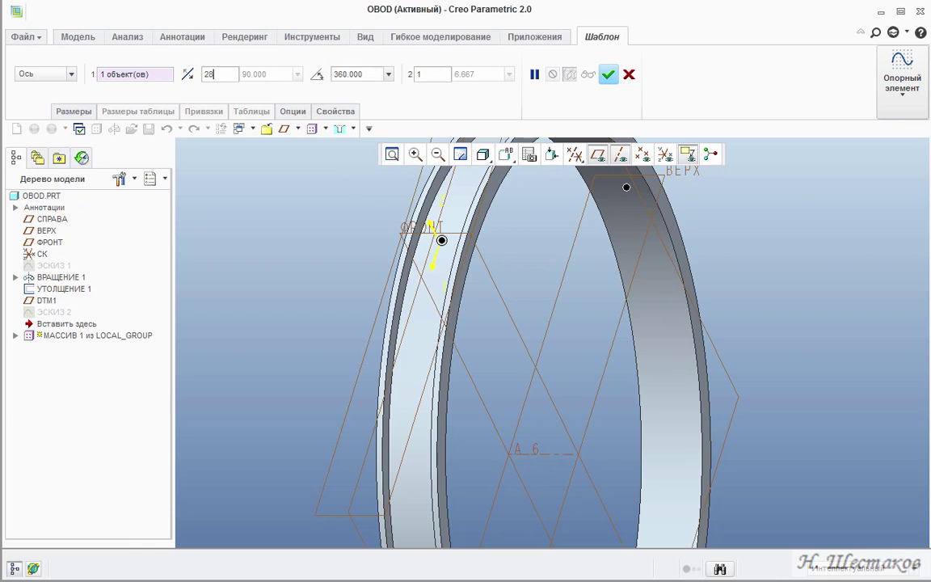
pyautogui.press('Return')
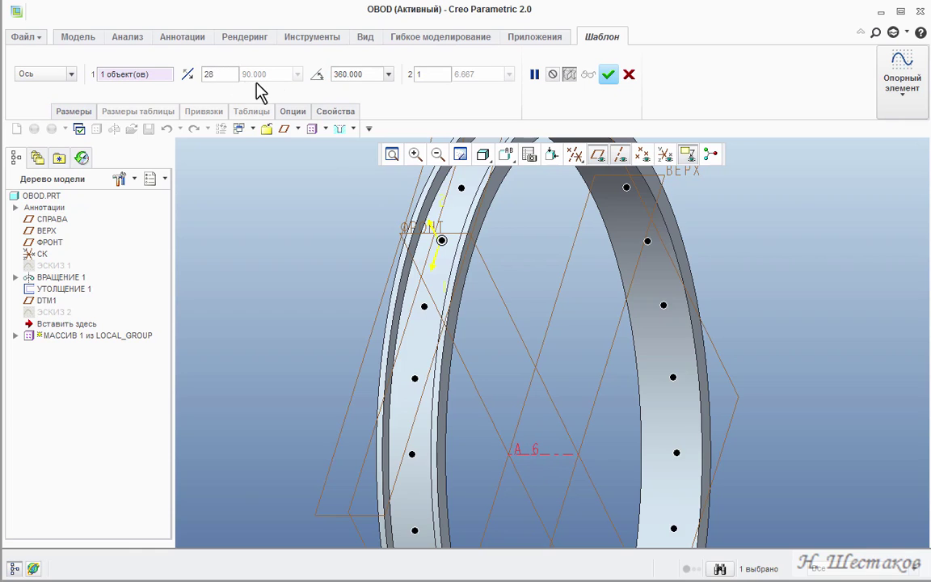
pyautogui.click(609, 79)
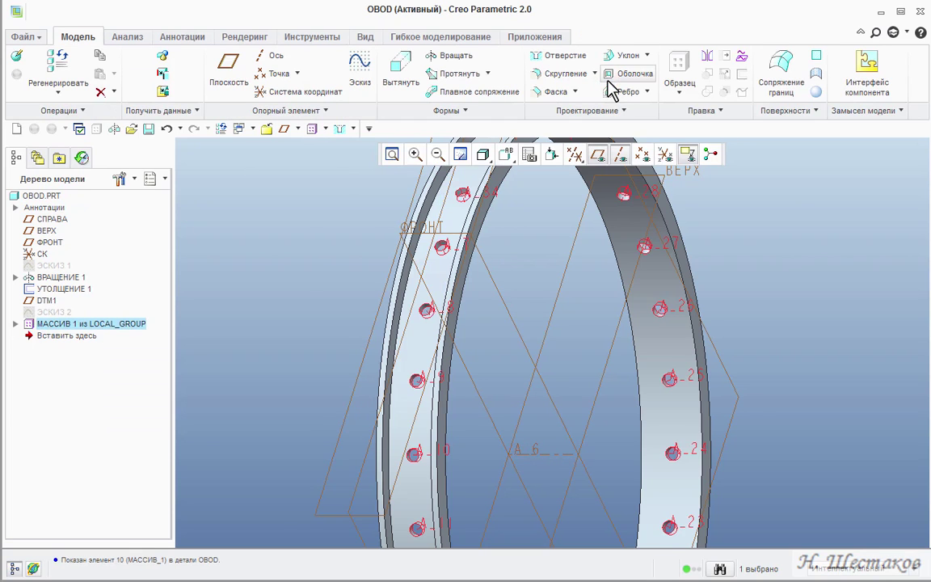
# Step: Restore the standard orientation of the rim part and save it
pyautogui.click(515, 162)
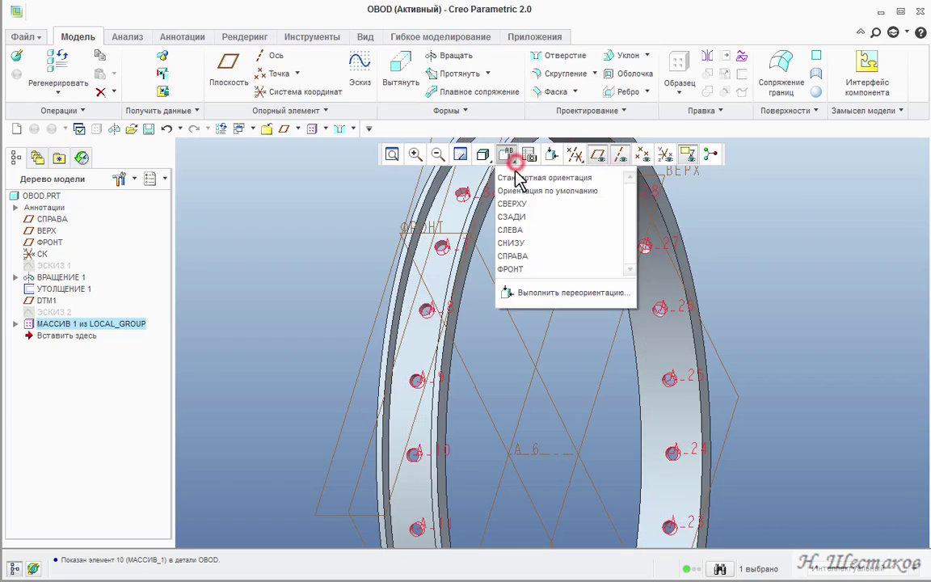
pyautogui.click(518, 180)
pyautogui.hotkey('ctrl', 's')
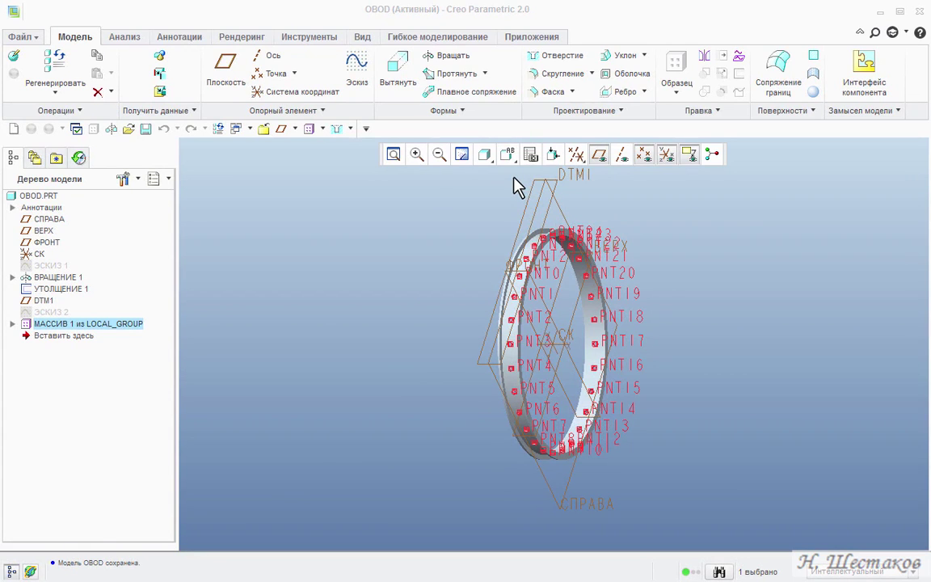
# Step: Create a new design assembly named Koleso from the mm_assy template
pyautogui.click(13, 128)
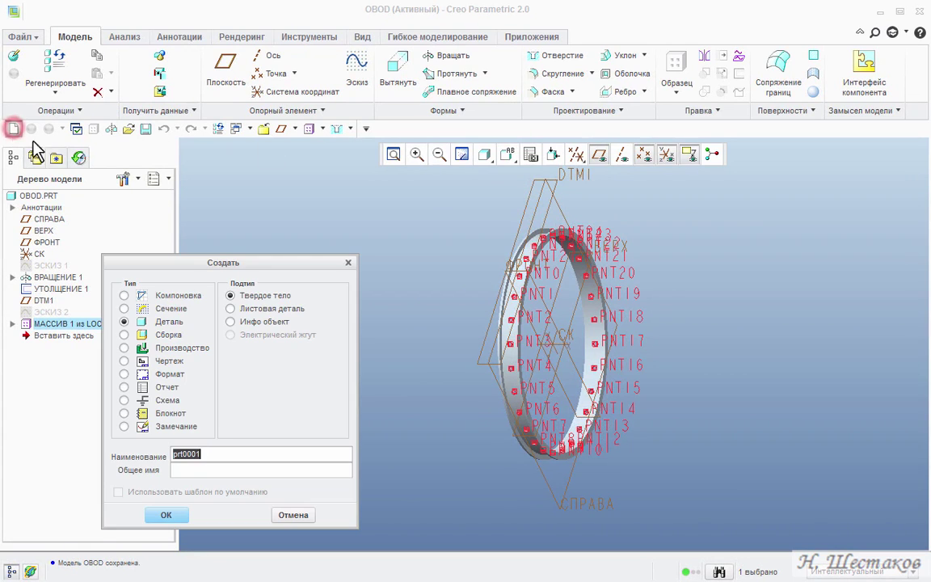
pyautogui.click(123, 334)
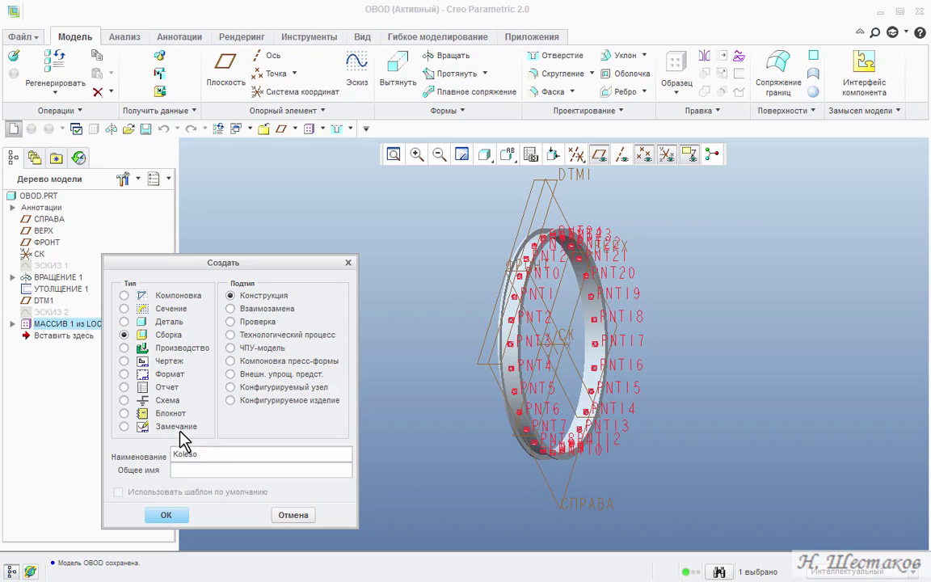
pyautogui.click(161, 516)
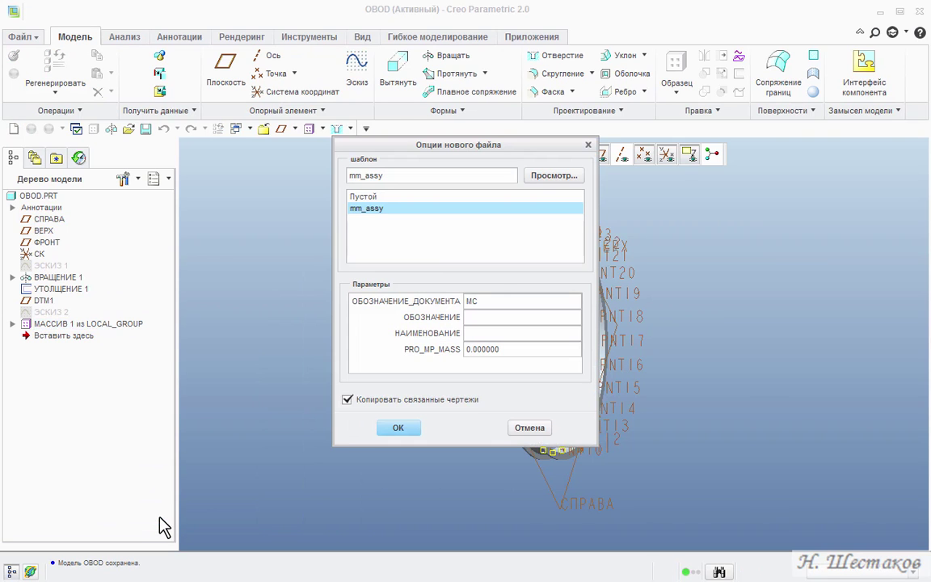
pyautogui.click(396, 428)
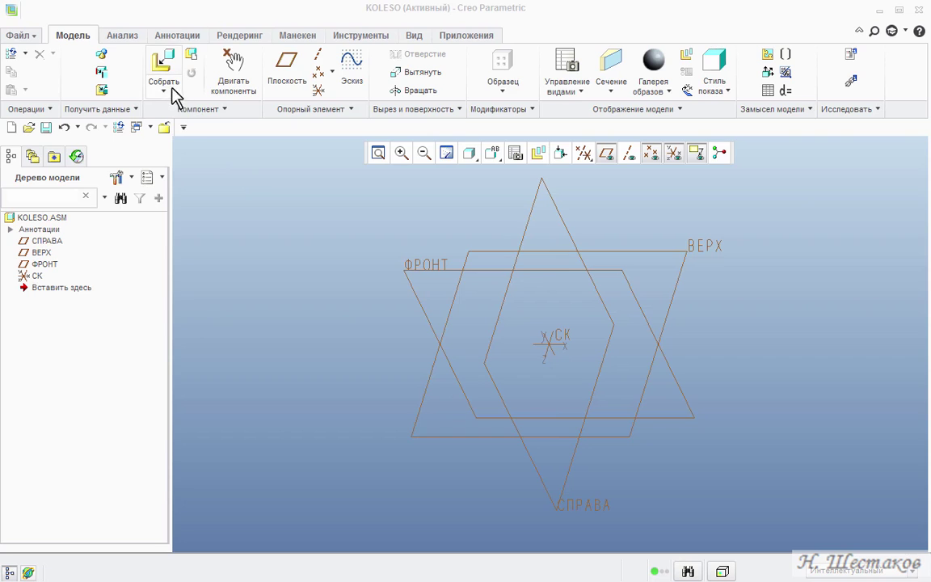
# Step: Assemble the hub vtulka.prt into the assembly with the default constraint
pyautogui.click(169, 82)
pyautogui.click(177, 254)
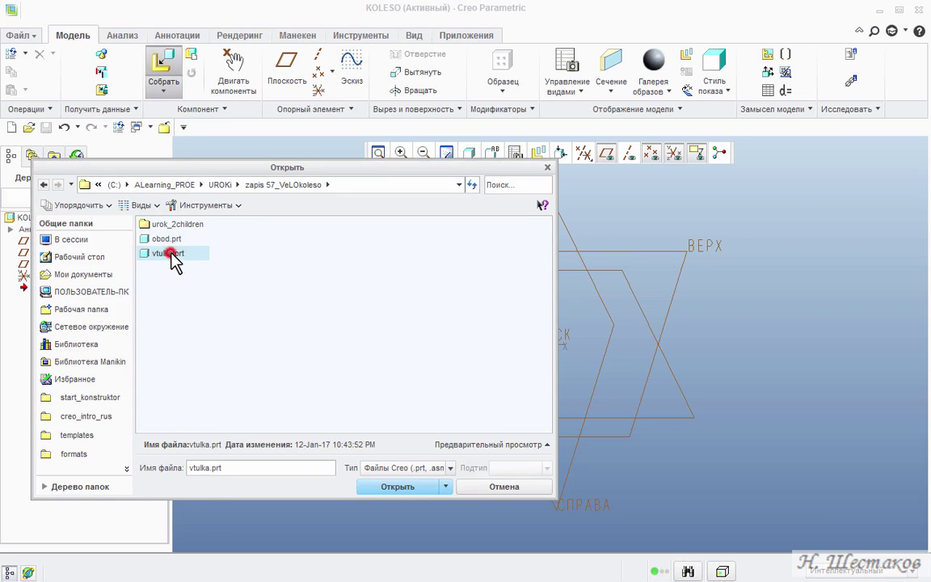
pyautogui.click(398, 487)
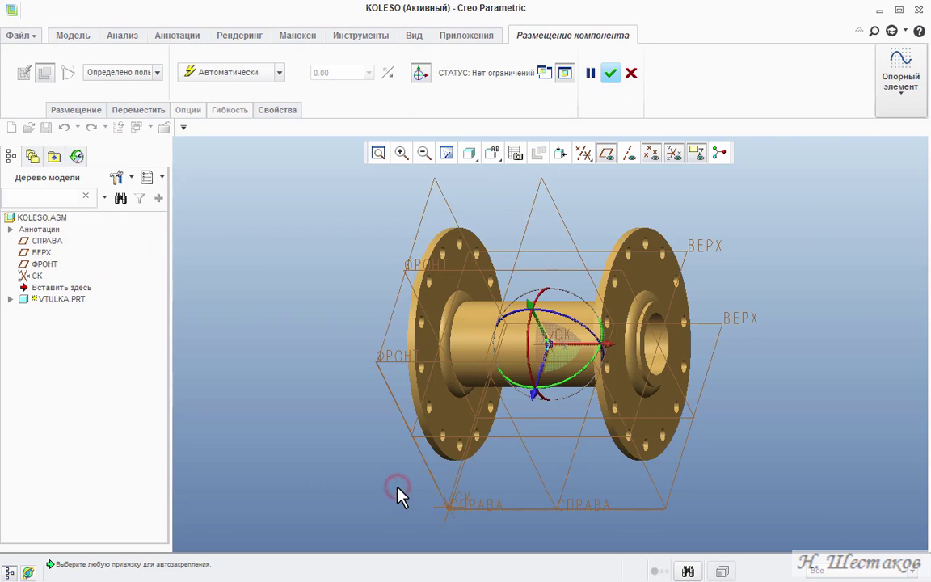
pyautogui.rightClick(267, 255)
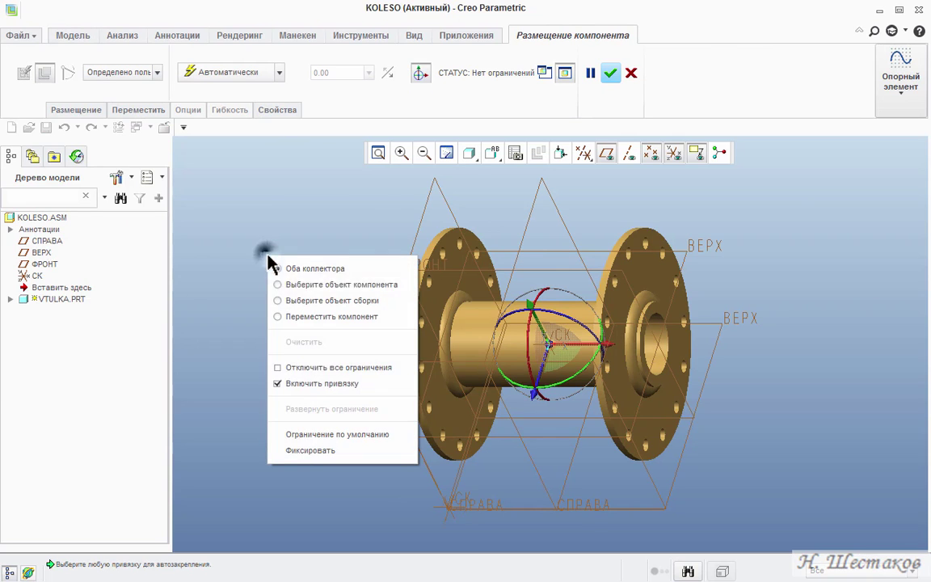
pyautogui.click(301, 435)
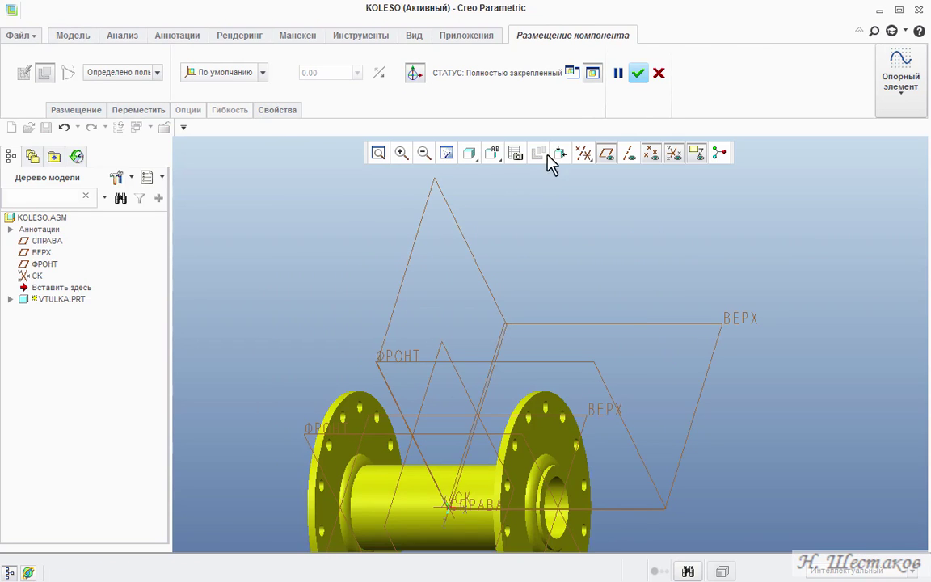
pyautogui.click(638, 74)
# Step: Insert the rim obod.prt as a component with a rigid (Жесткое) connection and a coincident (Совпадающий) constraint type
pyautogui.click(160, 65)
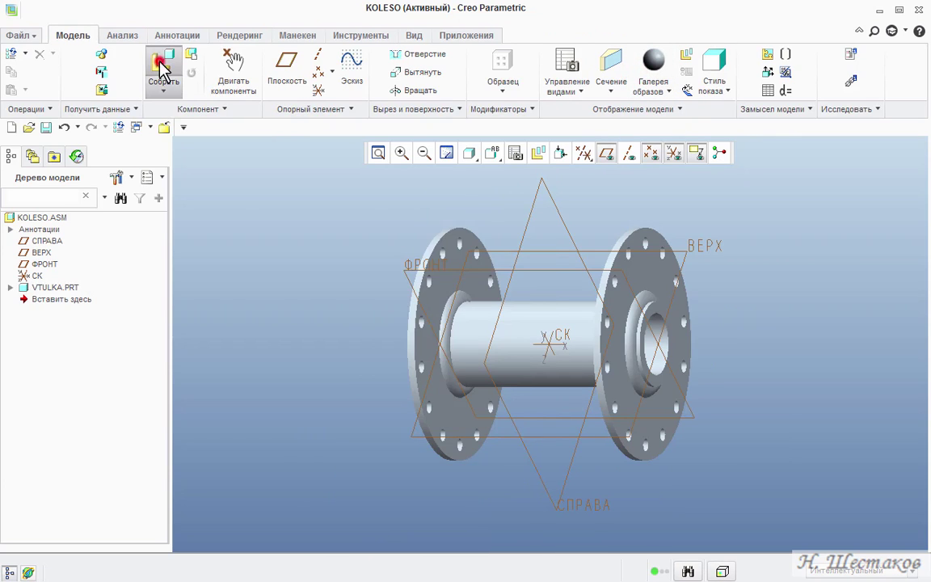
pyautogui.click(166, 239)
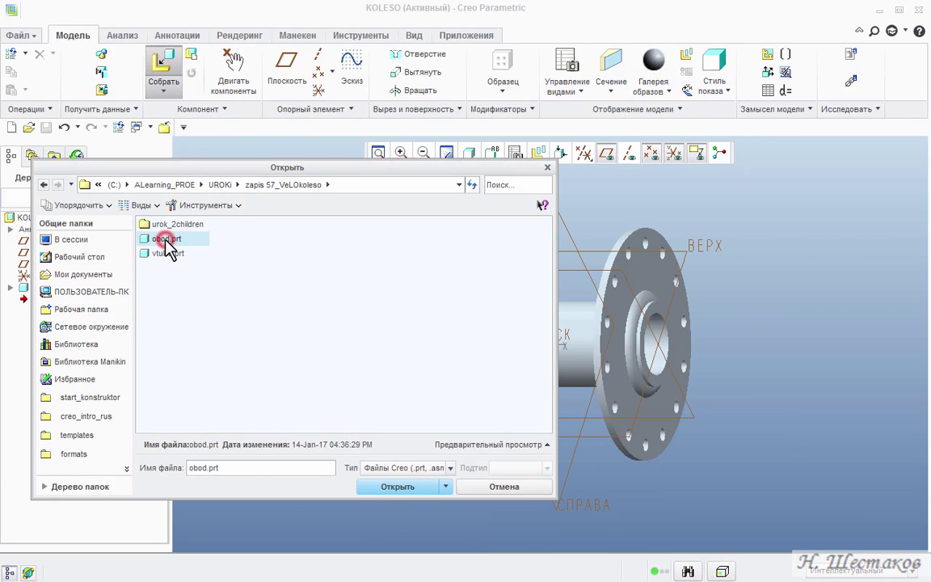
pyautogui.click(388, 486)
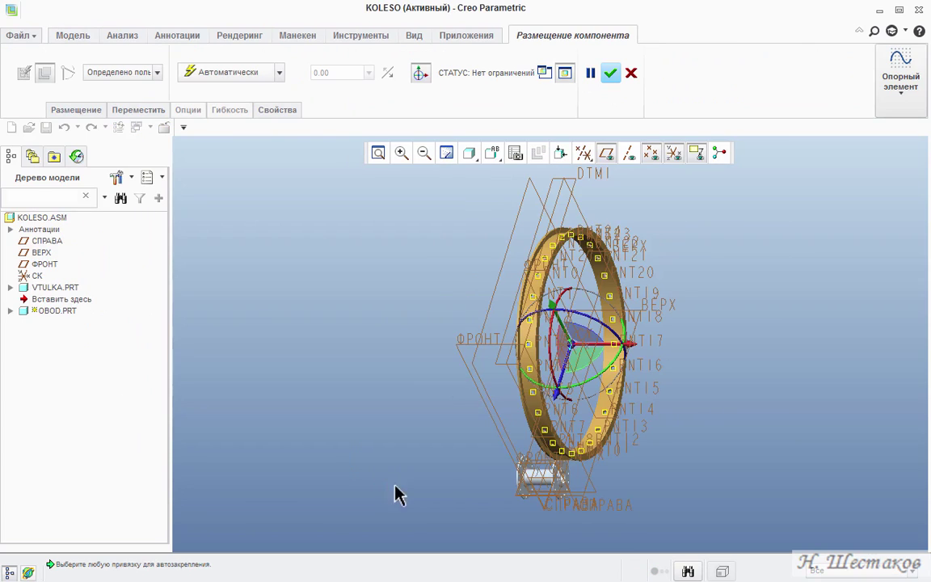
pyautogui.click(93, 111)
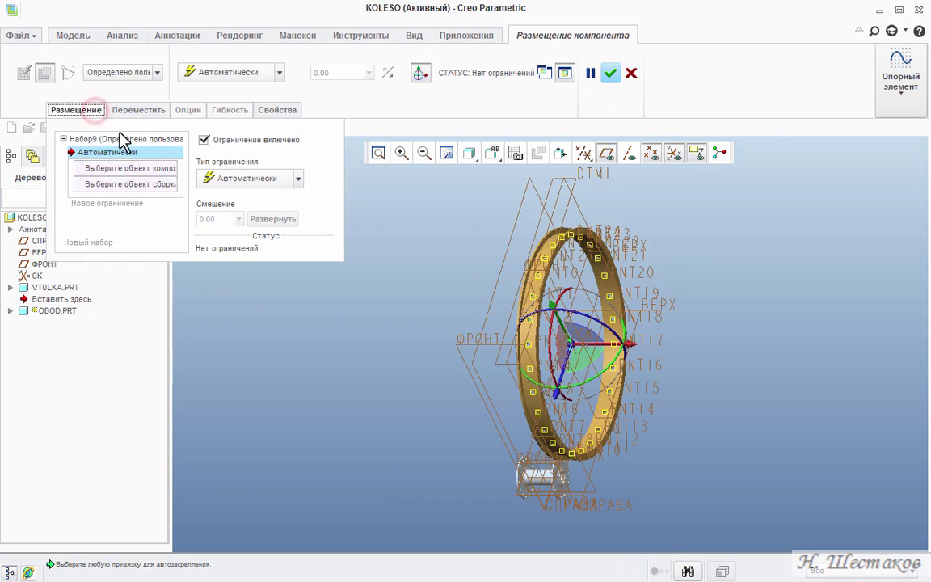
pyautogui.click(156, 73)
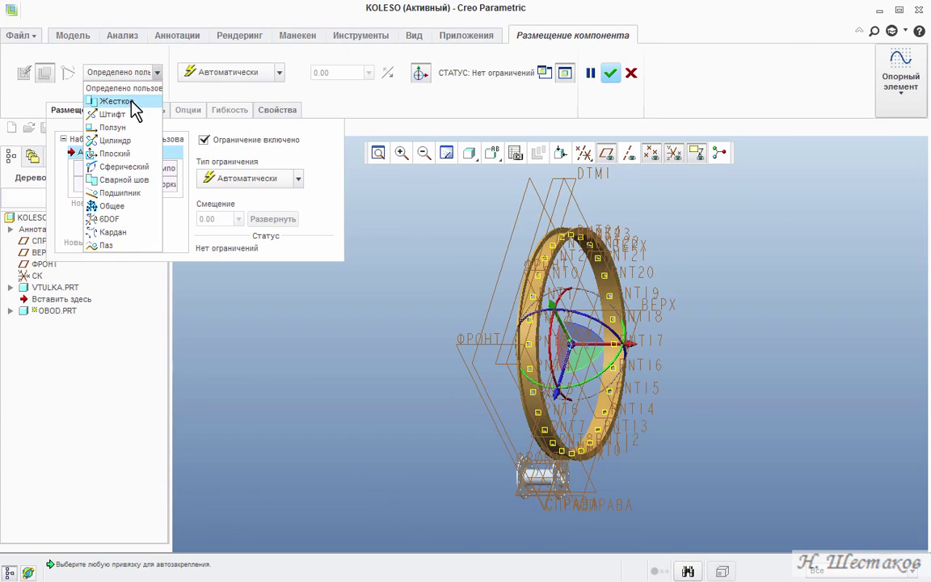
pyautogui.click(131, 100)
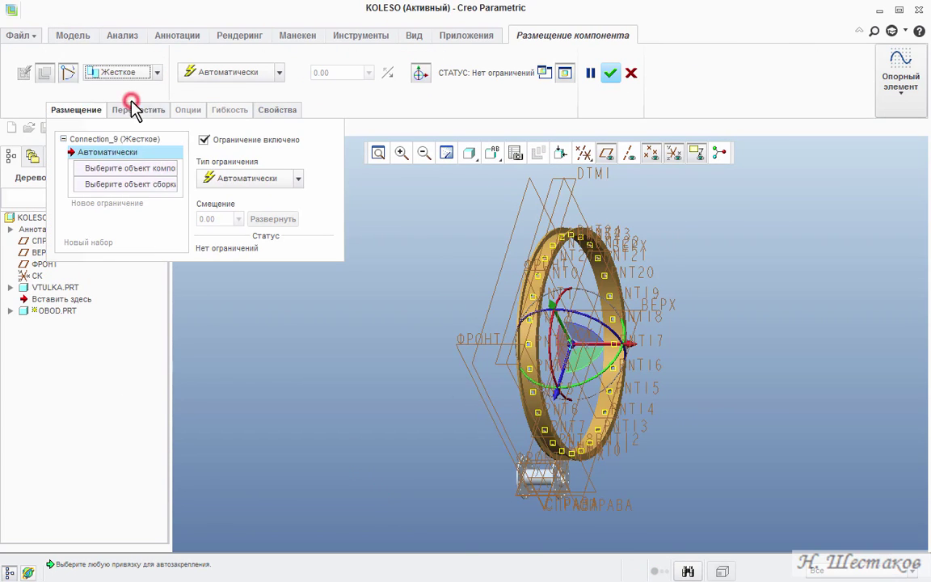
pyautogui.click(299, 184)
pyautogui.click(248, 264)
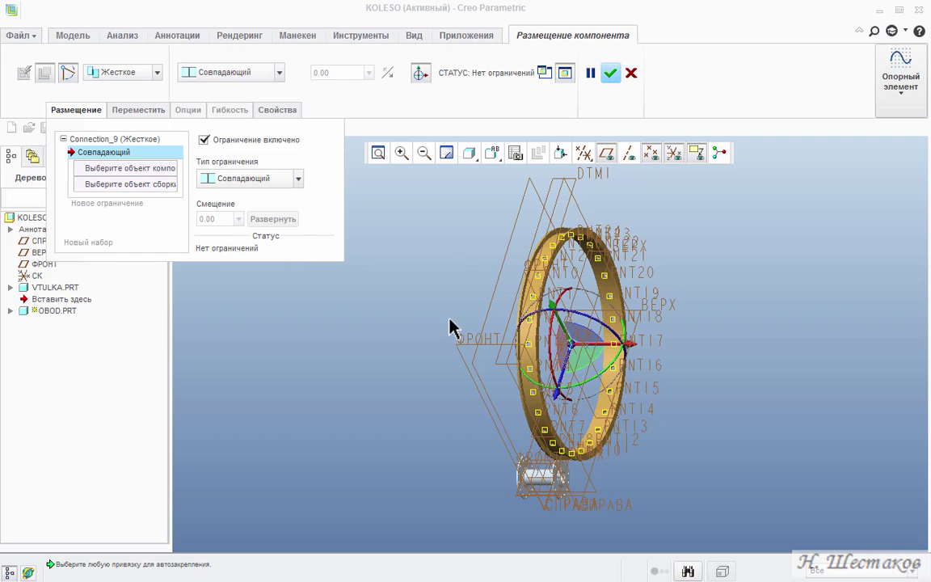
# Step: Constrain the rim's ФРОНТ, СПРАВА and ВЕРХ planes coincident with the matching assembly planes and complete its placement
pyautogui.click(537, 260)
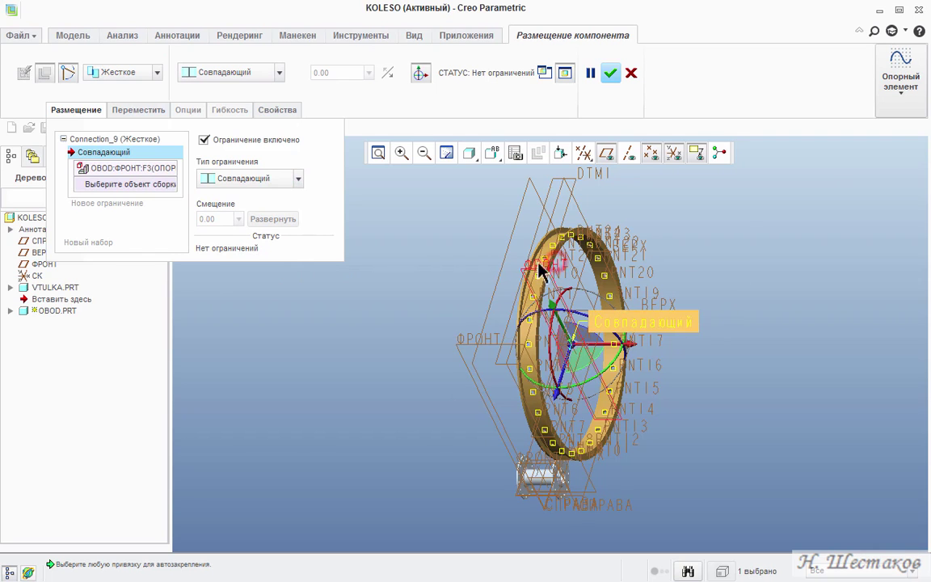
pyautogui.click(467, 341)
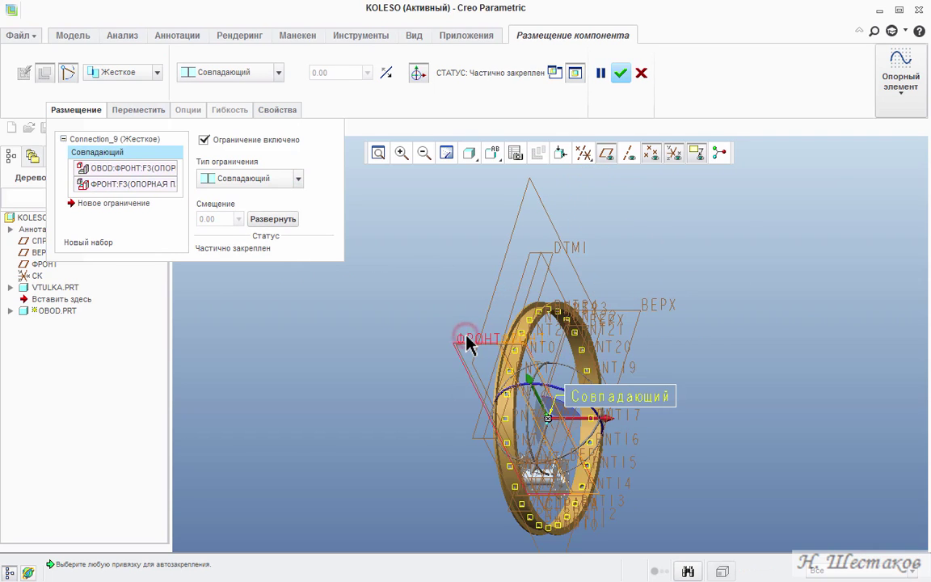
pyautogui.keyDown('shift'); pyautogui.moveTo(470, 312); pyautogui.dragTo(470, 242, button='middle'); pyautogui.keyUp('shift')
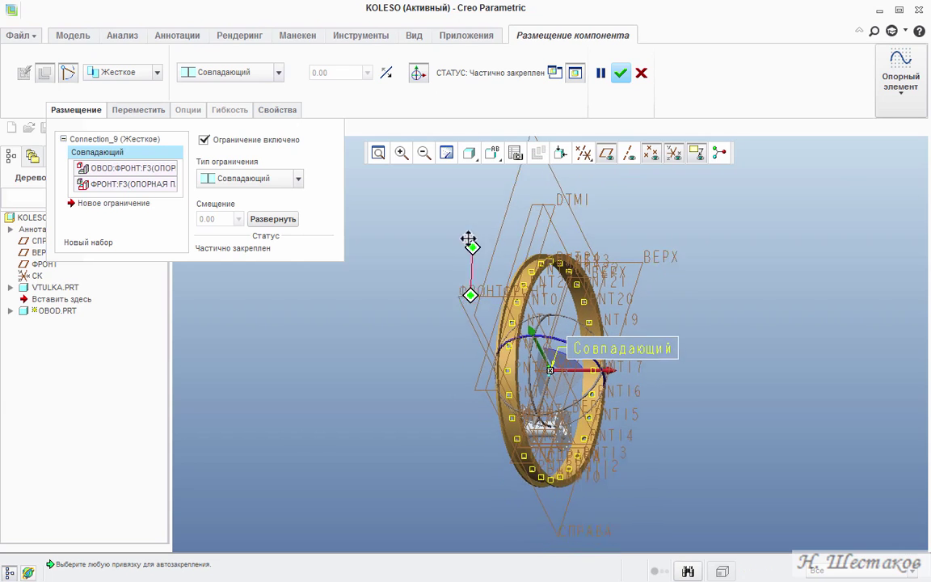
pyautogui.click(585, 524)
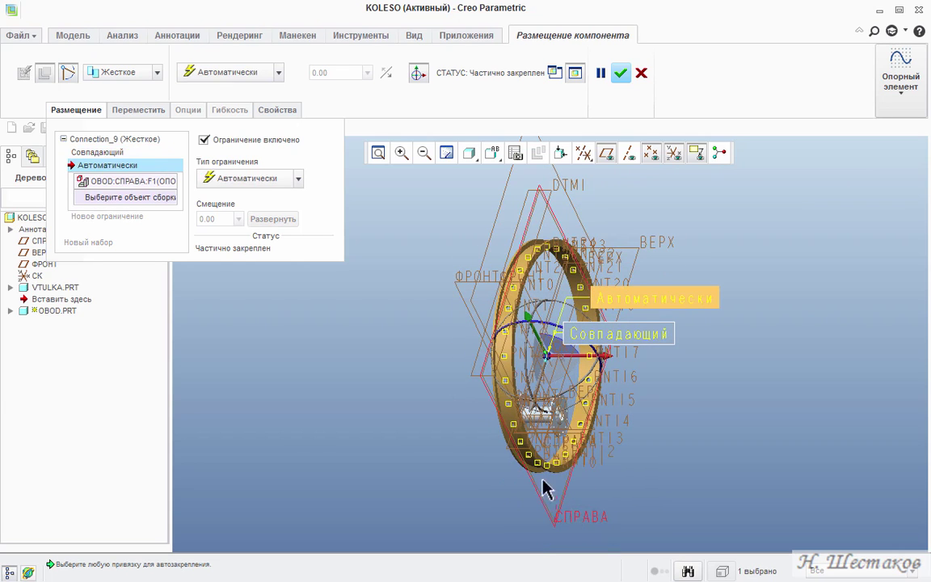
pyautogui.click(550, 452)
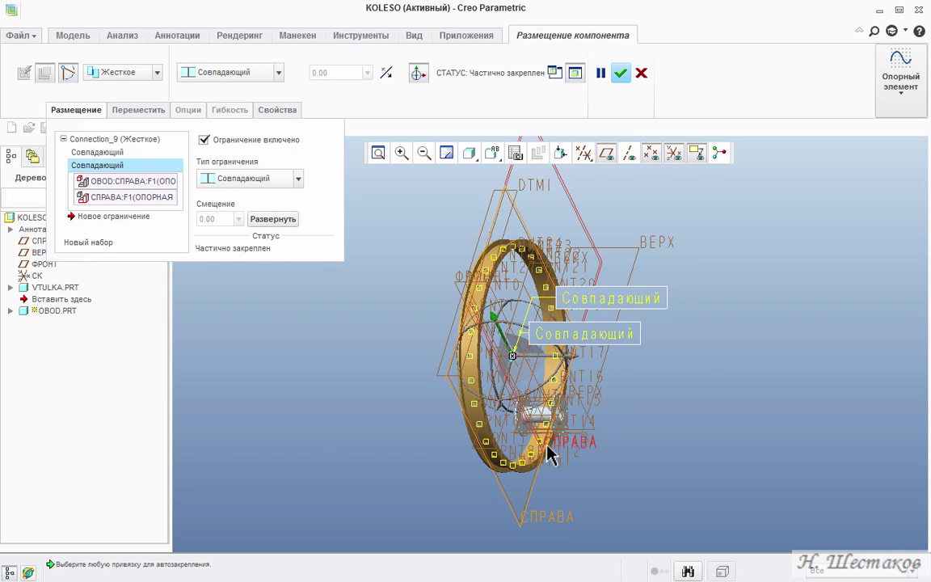
pyautogui.click(650, 242)
pyautogui.click(575, 259)
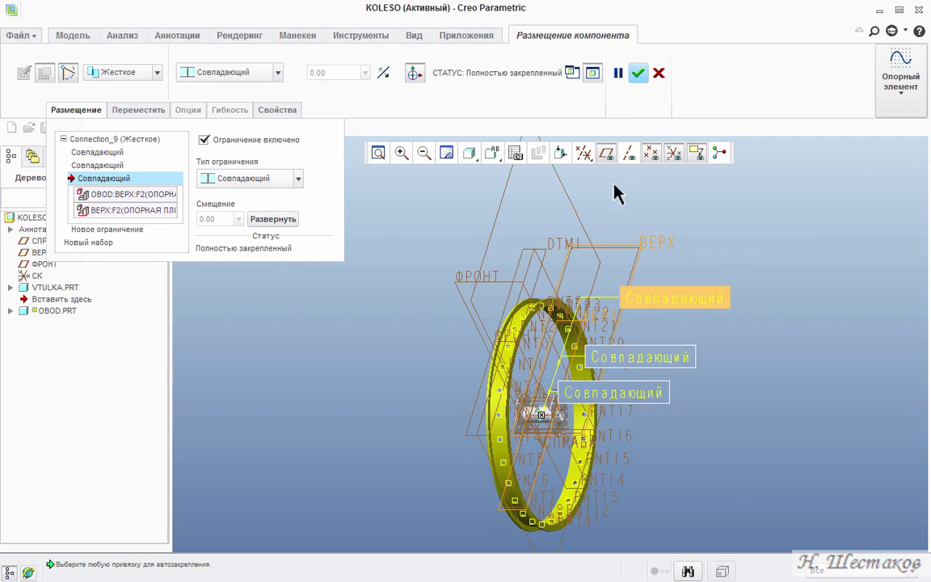
pyautogui.click(637, 75)
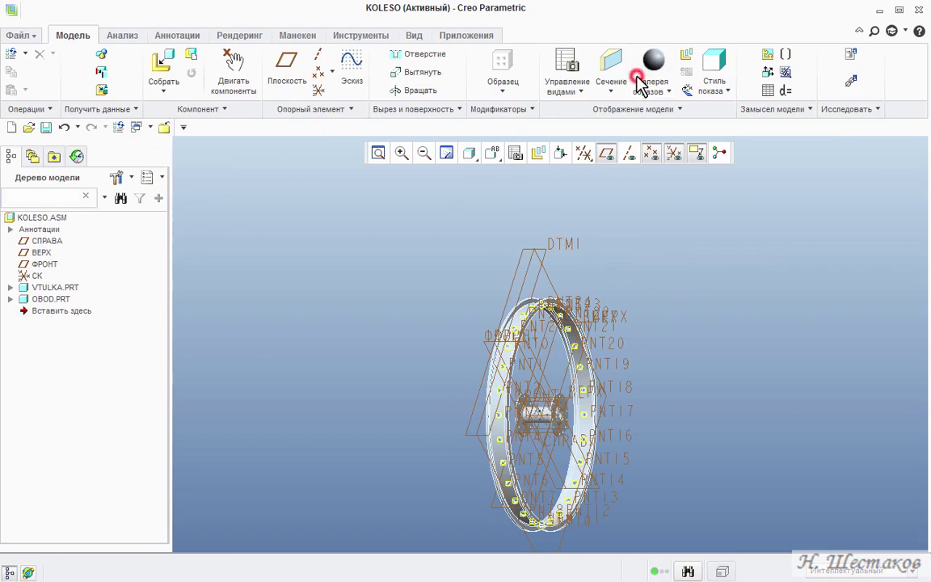
# Step: Examine the rim holes at PNT0 and PNT1, then the hub flange's holes in the СПРАВА view
pyautogui.click(499, 157)
pyautogui.click(501, 176)
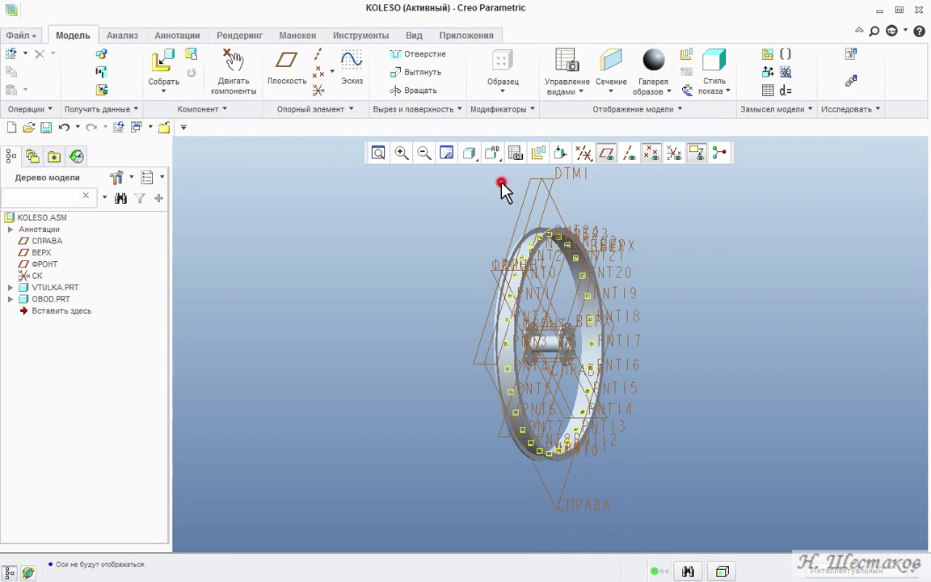
pyautogui.scroll(-5, 545, 279)
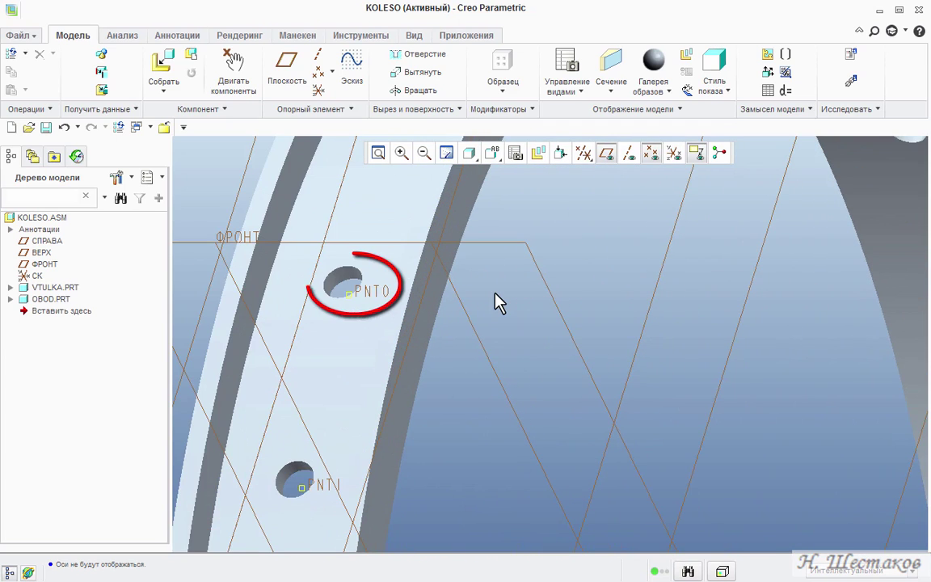
pyautogui.click(495, 155)
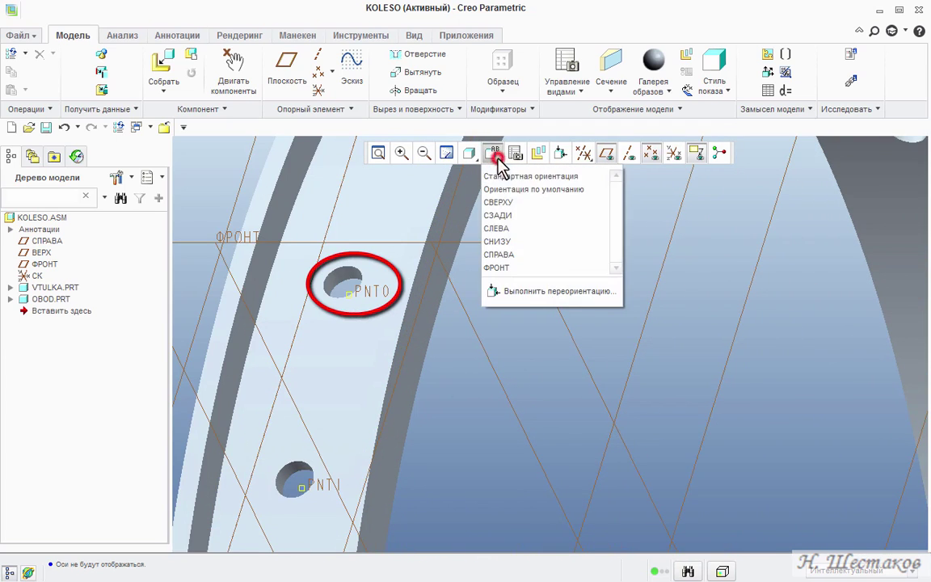
pyautogui.click(498, 255)
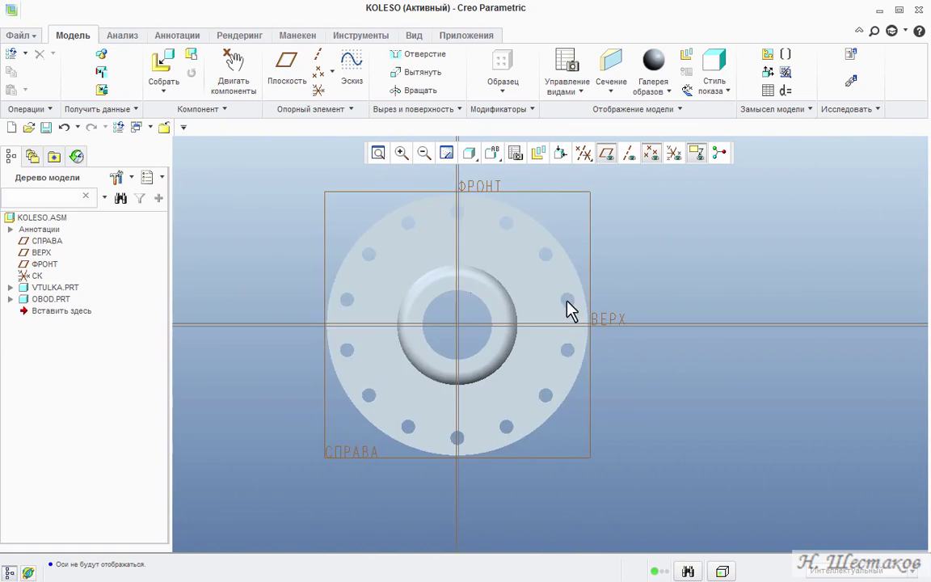
# Step: Create a datum plane through hub flange hole axis A_29 and rim point PNT0, turning on the axis display for selection
pyautogui.moveTo(570, 307); pyautogui.dragTo(567, 298, button='middle')
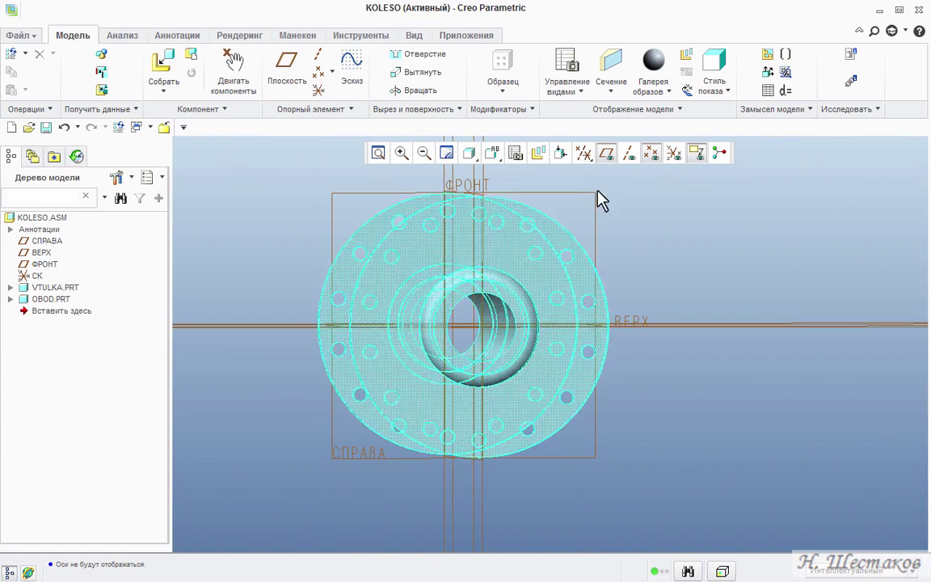
pyautogui.click(628, 154)
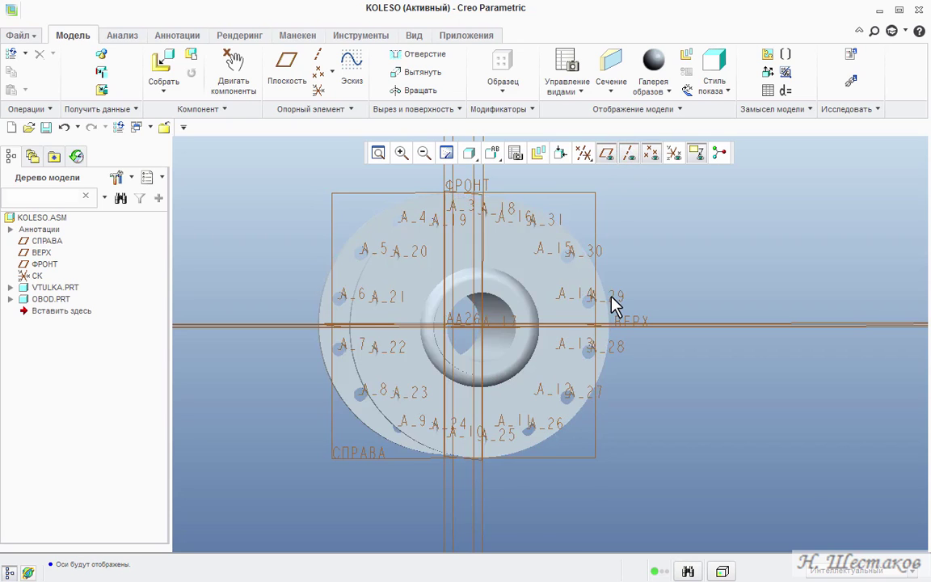
pyautogui.scroll(5, 618, 305)
pyautogui.click(286, 85)
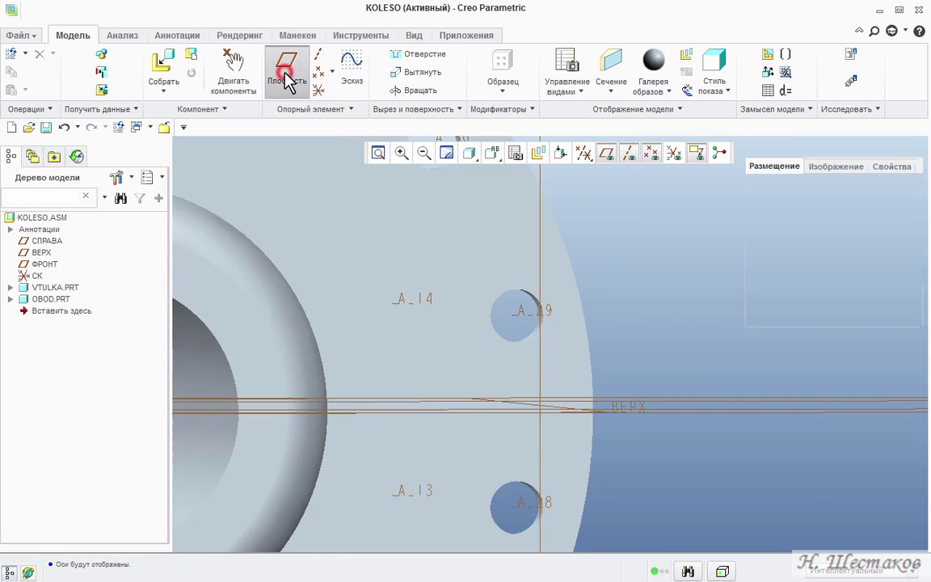
pyautogui.click(518, 321)
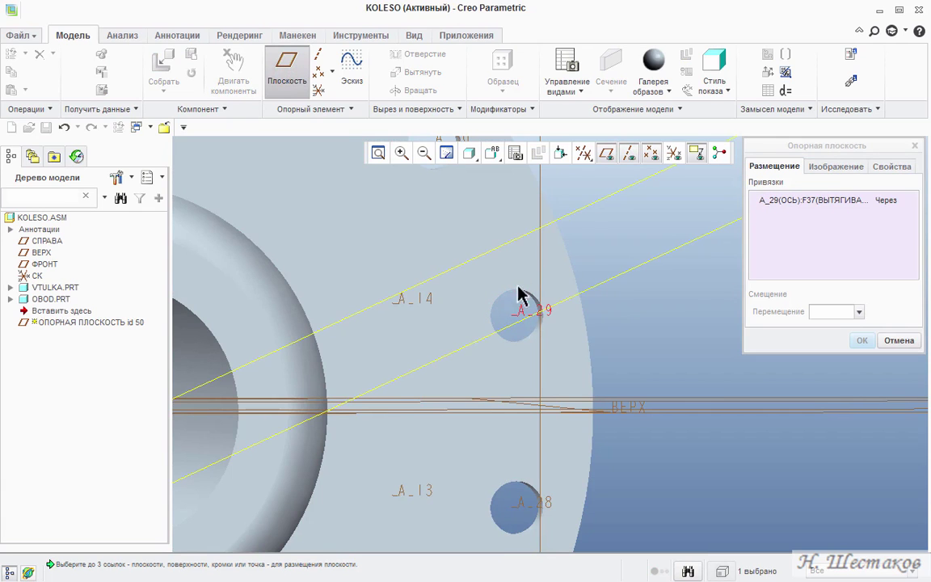
pyautogui.click(500, 160)
pyautogui.click(504, 179)
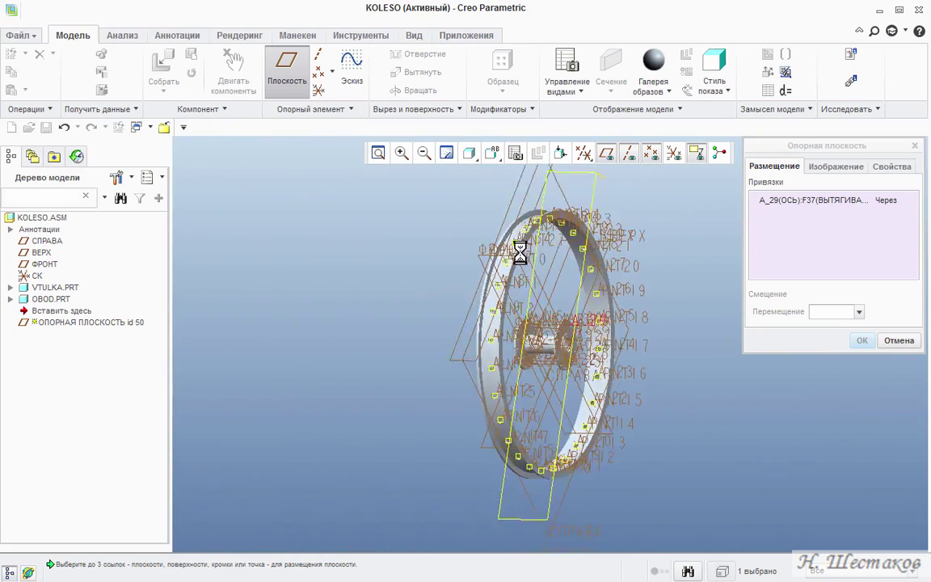
pyautogui.scroll(-5, 542, 269)
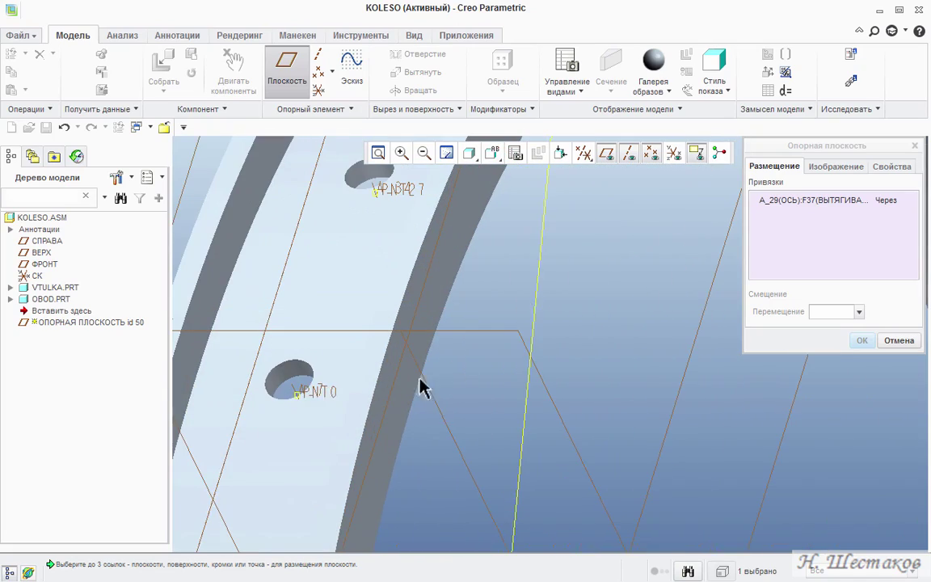
pyautogui.click(303, 396)
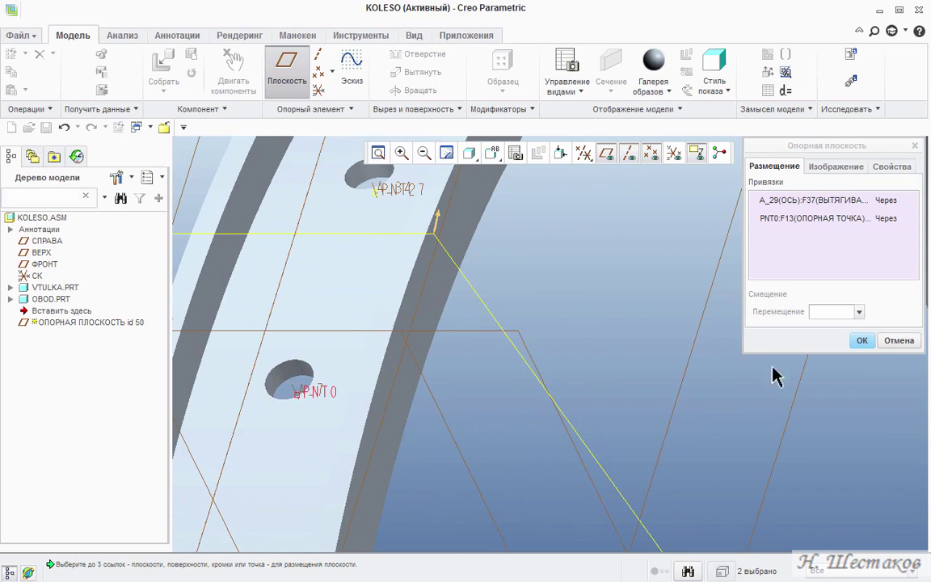
pyautogui.click(863, 340)
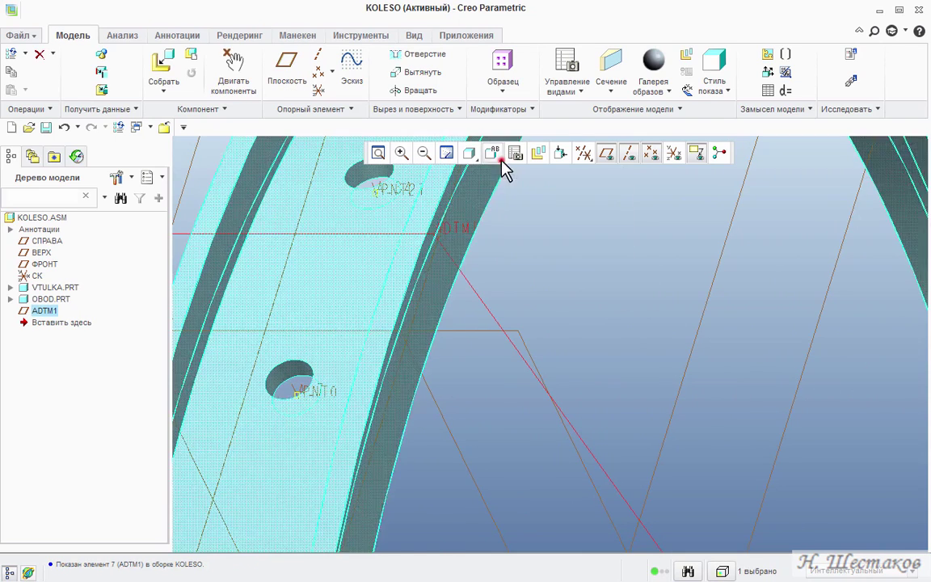
# Step: Start a sketch on the new datum plane and add rim point PNT0 and hub hole axis A_29 as references
pyautogui.click(499, 160)
pyautogui.click(501, 175)
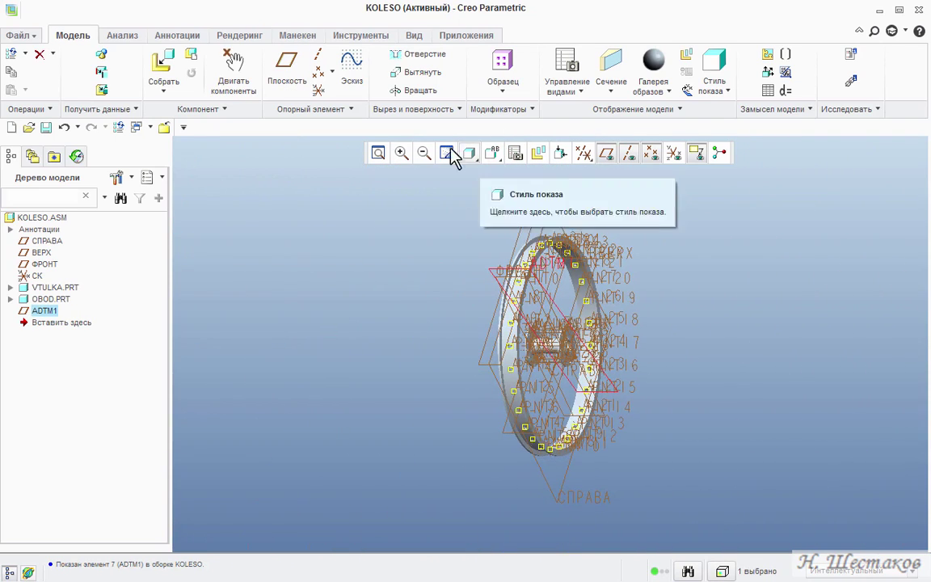
pyautogui.click(351, 66)
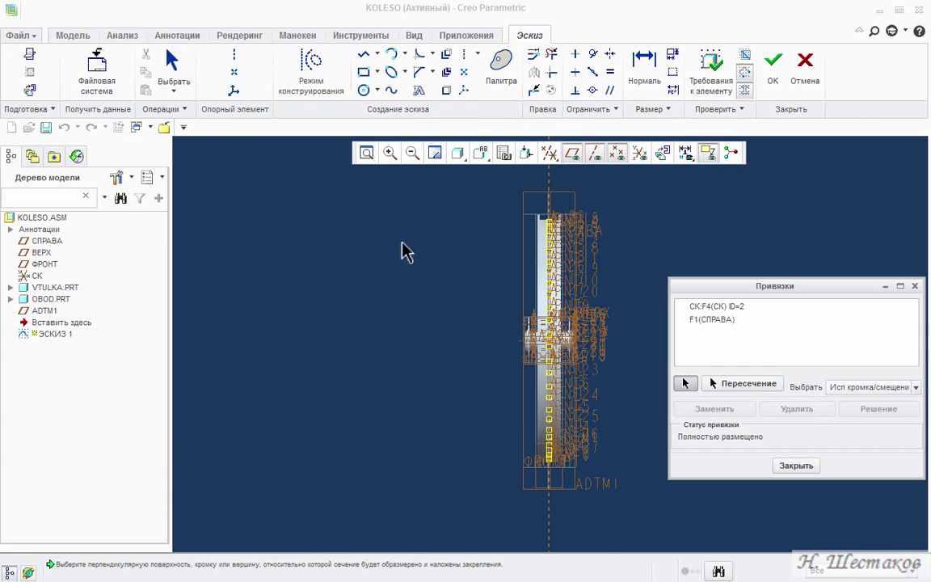
pyautogui.scroll(-6, 579, 441)
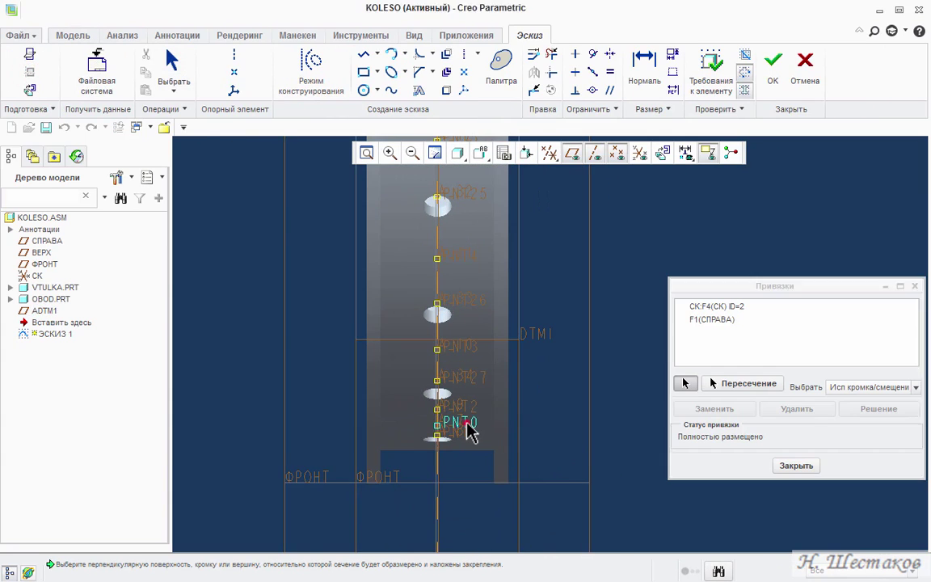
pyautogui.click(465, 426)
pyautogui.scroll(3, 473, 444)
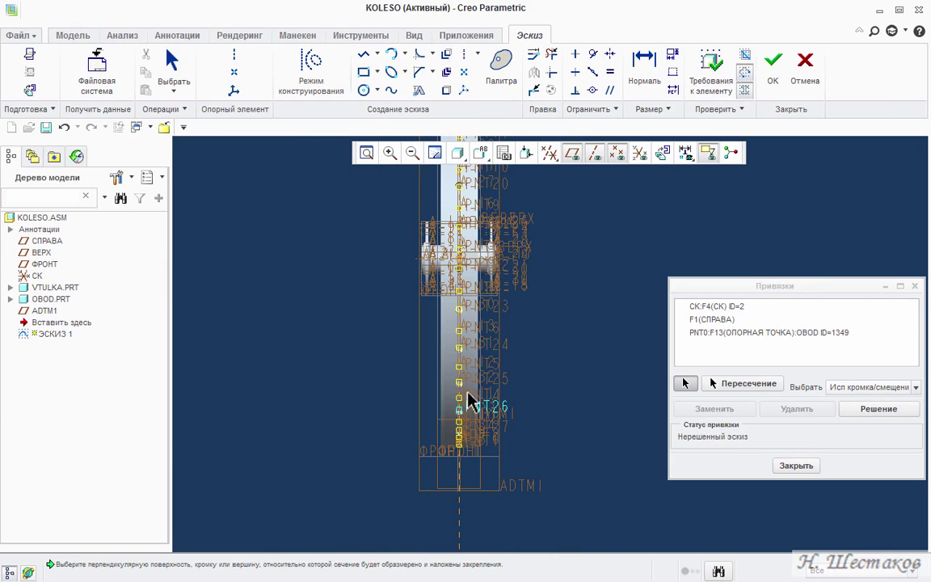
pyautogui.scroll(-5, 492, 265)
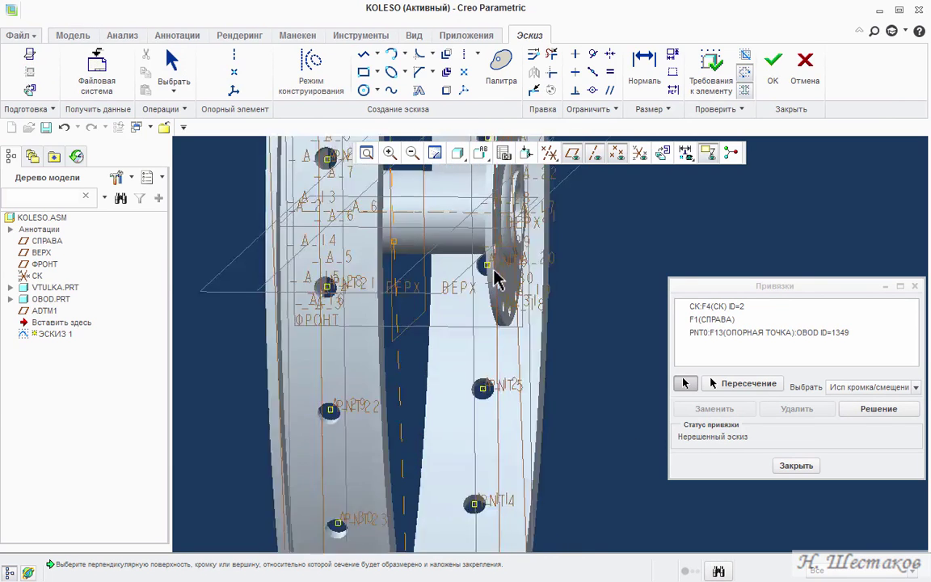
pyautogui.scroll(-3, 496, 279)
pyautogui.moveTo(505, 298)
pyautogui.mouseDown(button='middle')
pyautogui.moveTo(461, 501)
pyautogui.moveTo(467, 337)
pyautogui.moveTo(440, 414)
pyautogui.mouseUp(button='middle')
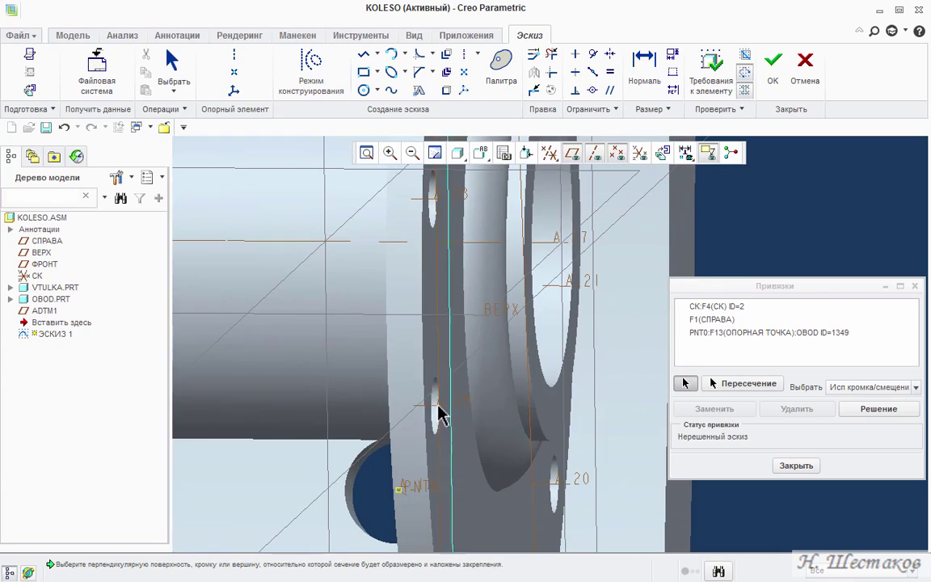
pyautogui.click(437, 405)
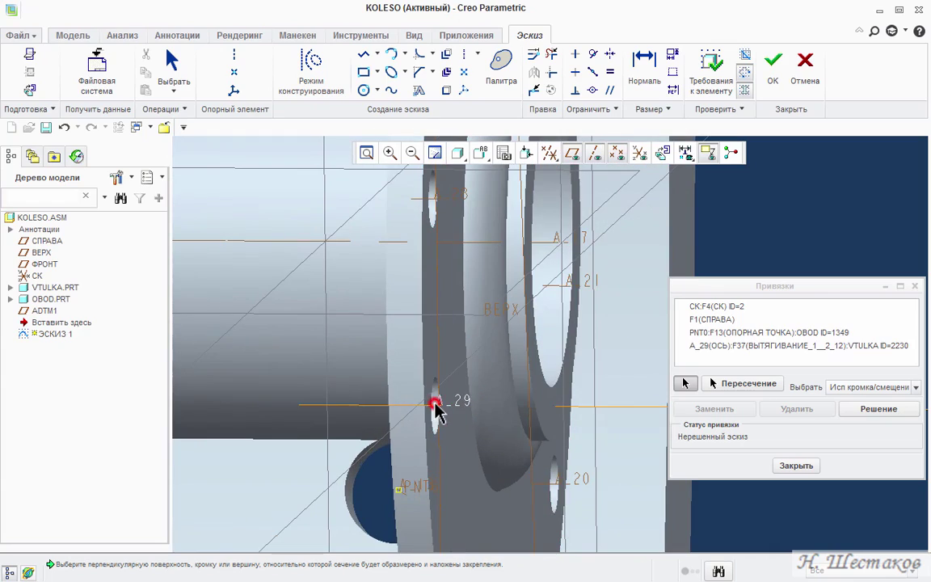
# Step: Hide the datum planes, axes and points, add the hub flange's side surface as a sketch reference, and solve the references
pyautogui.click(365, 153)
pyautogui.click(663, 153)
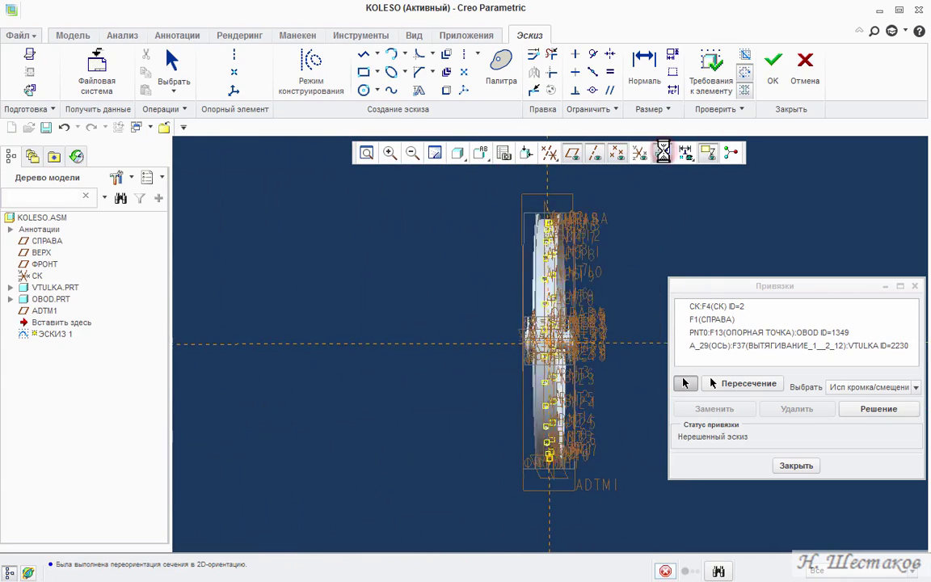
pyautogui.click(617, 153)
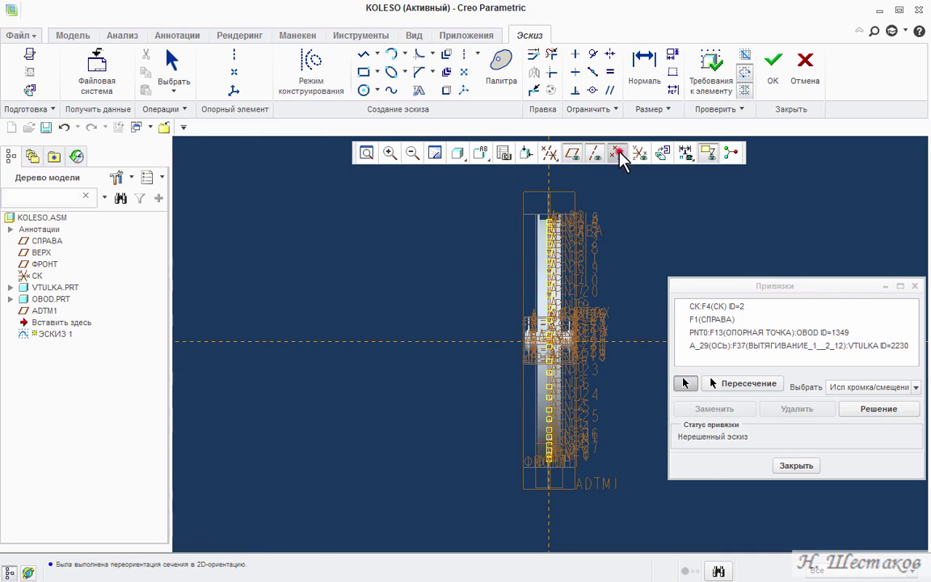
pyautogui.click(574, 153)
pyautogui.scroll(3, 580, 339)
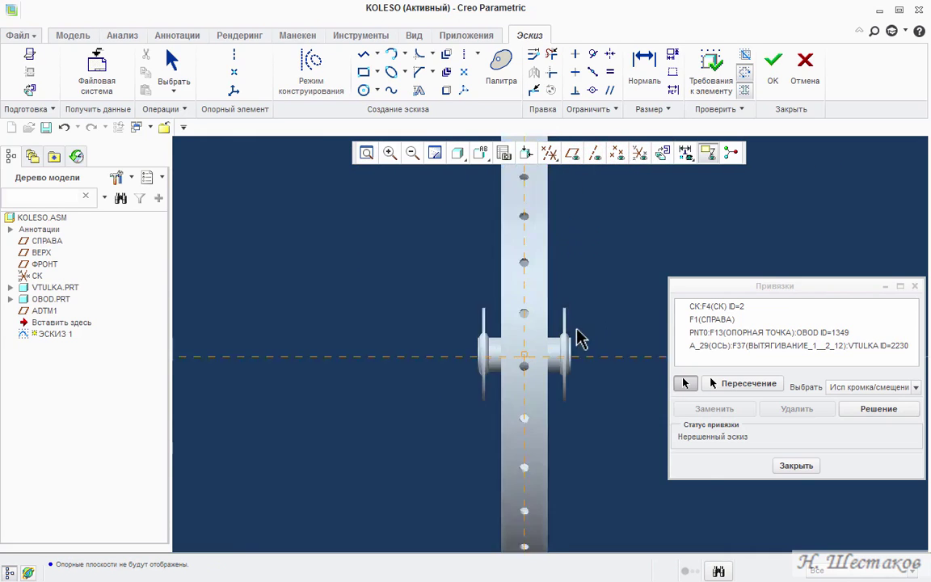
pyautogui.scroll(5, 565, 437)
pyautogui.click(524, 432)
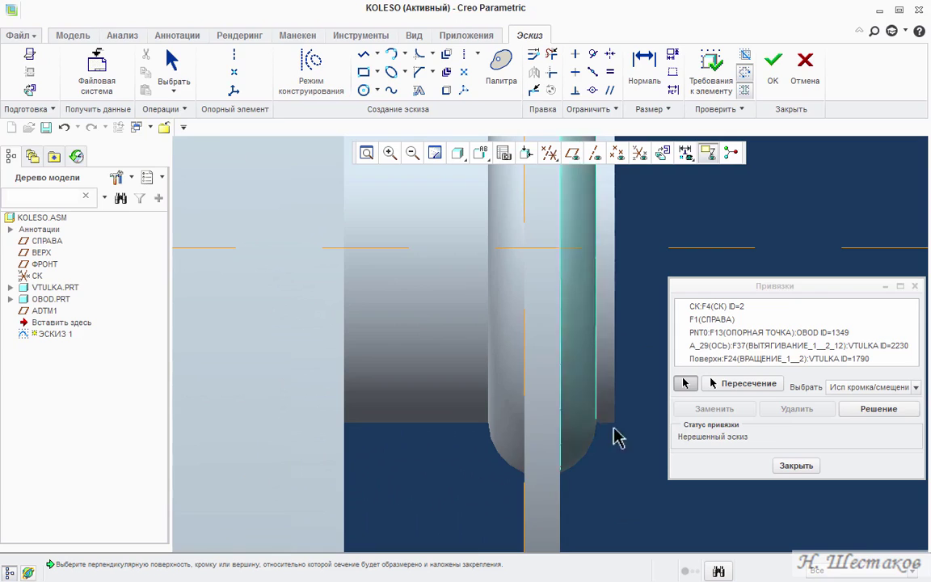
pyautogui.click(878, 409)
pyautogui.click(796, 466)
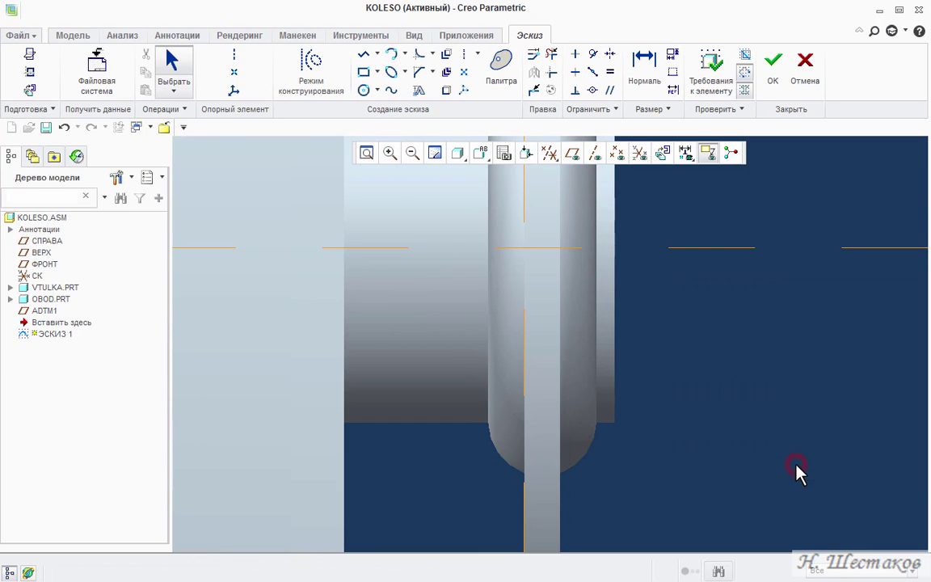
# Step: Sketch a line from PNT0 to the horizontal axis reference and back to the flange reference, dimensioning the short segment as 6.5
pyautogui.click(368, 155)
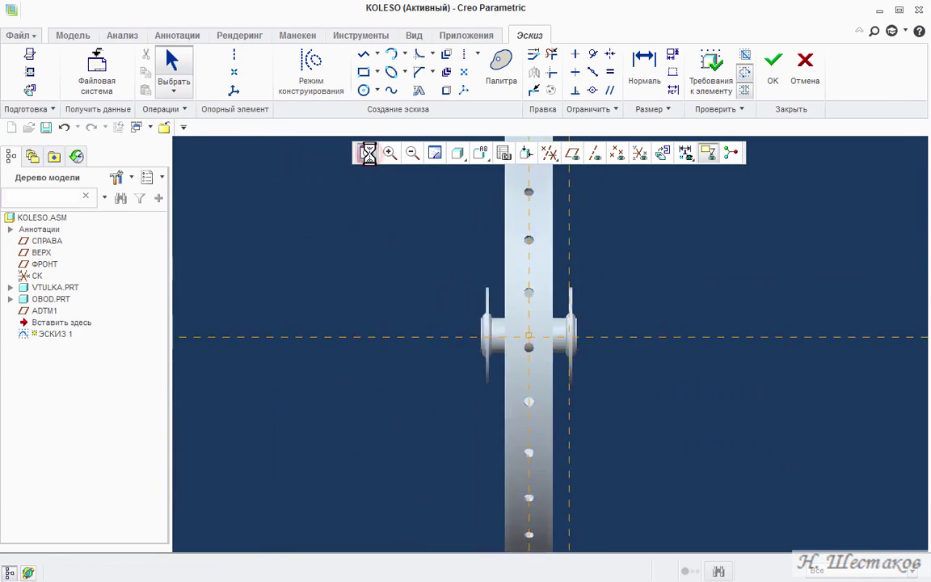
pyautogui.click(368, 56)
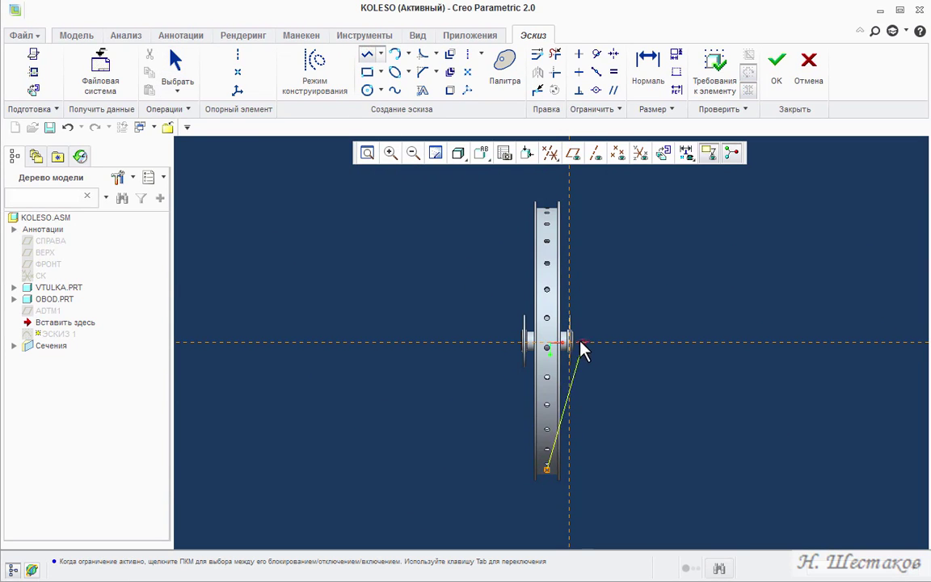
pyautogui.scroll(6, 584, 349)
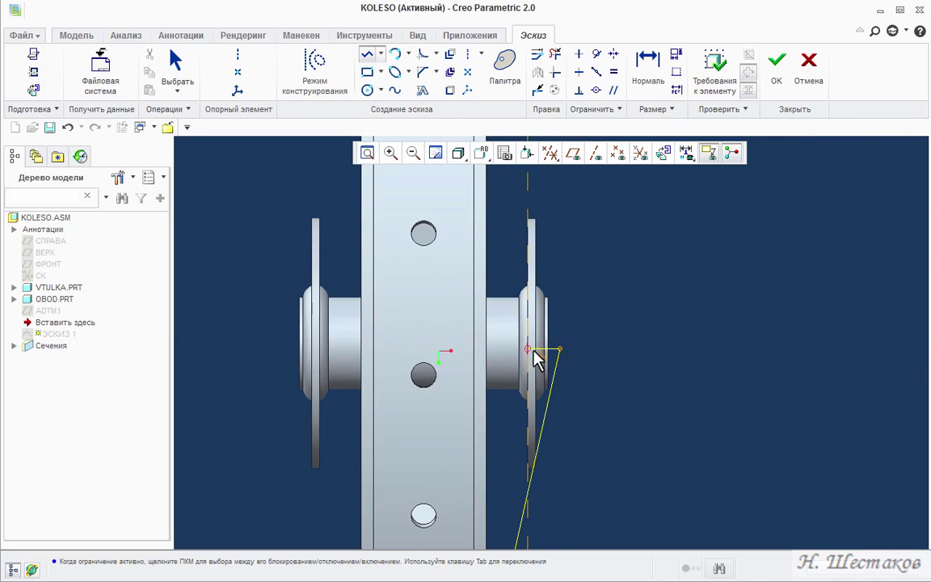
pyautogui.click(570, 325)
pyautogui.middleClick(569, 325)
pyautogui.click(646, 81)
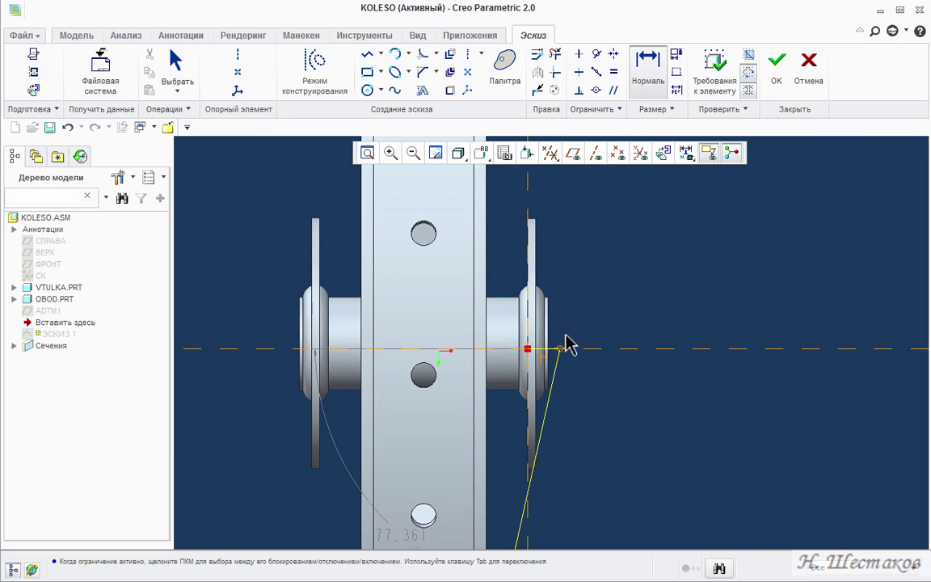
pyautogui.click(527, 351)
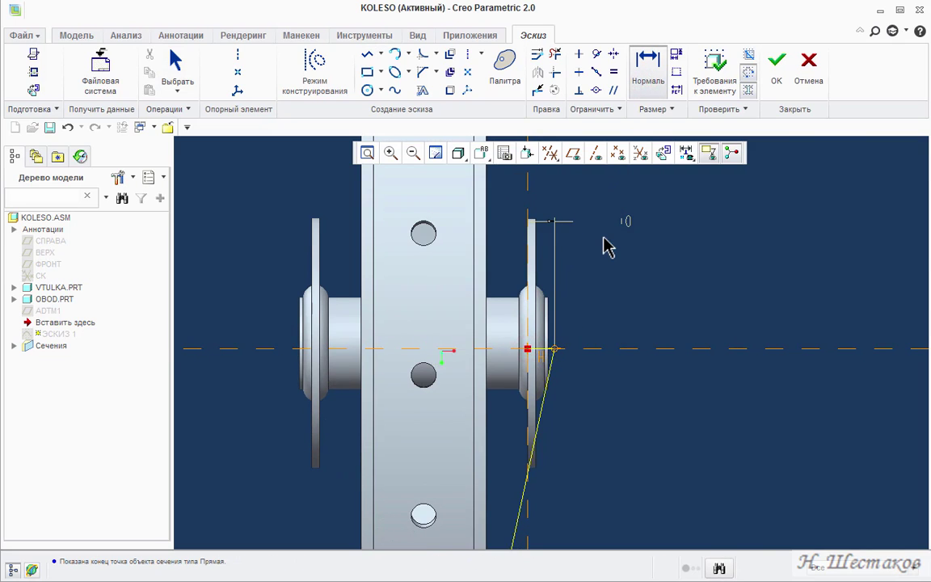
# Step: Round the corner between the slanted line and the short horizontal segment with a 3.5 radius fillet
pyautogui.click(422, 54)
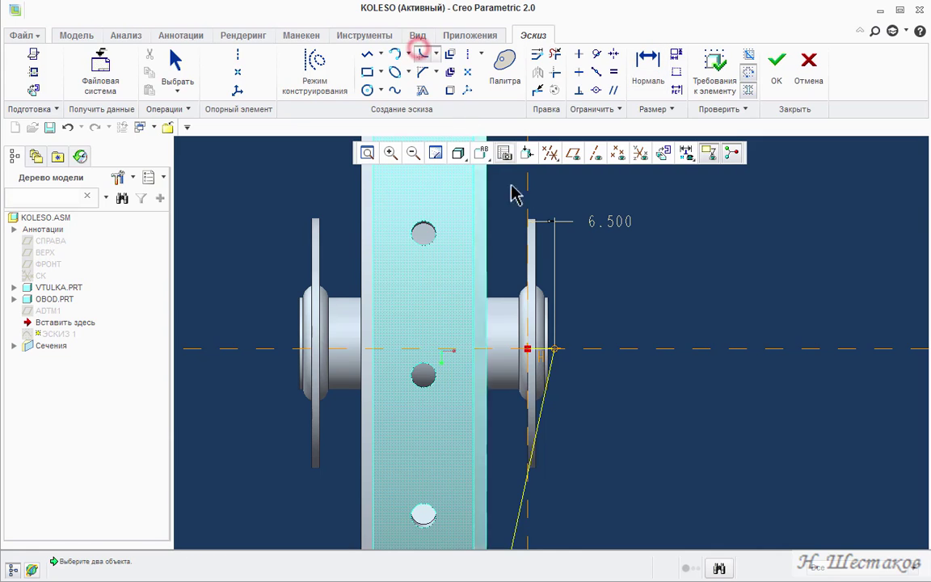
pyautogui.click(552, 358)
pyautogui.middleClick(630, 359)
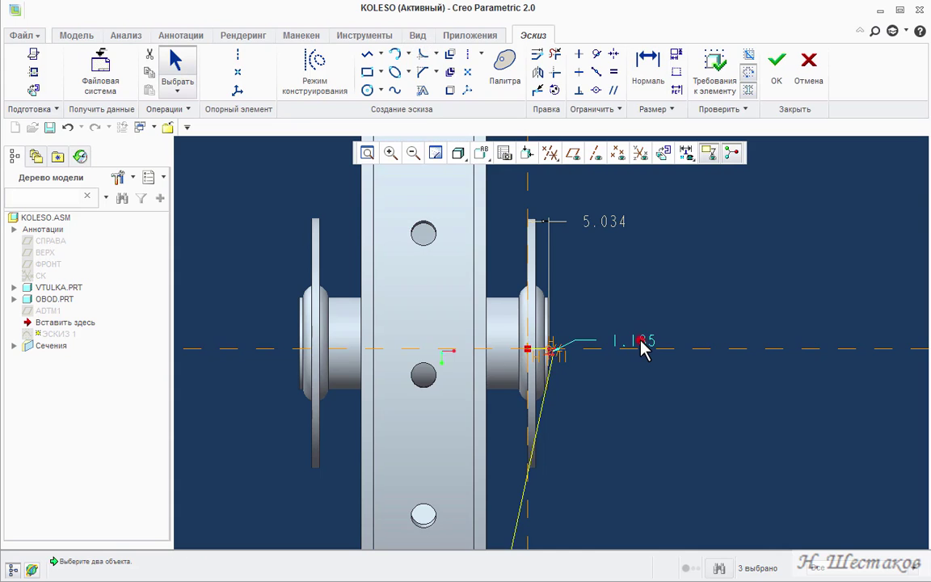
pyautogui.doubleClick(640, 347)
pyautogui.write('3.5')
pyautogui.press('Return')
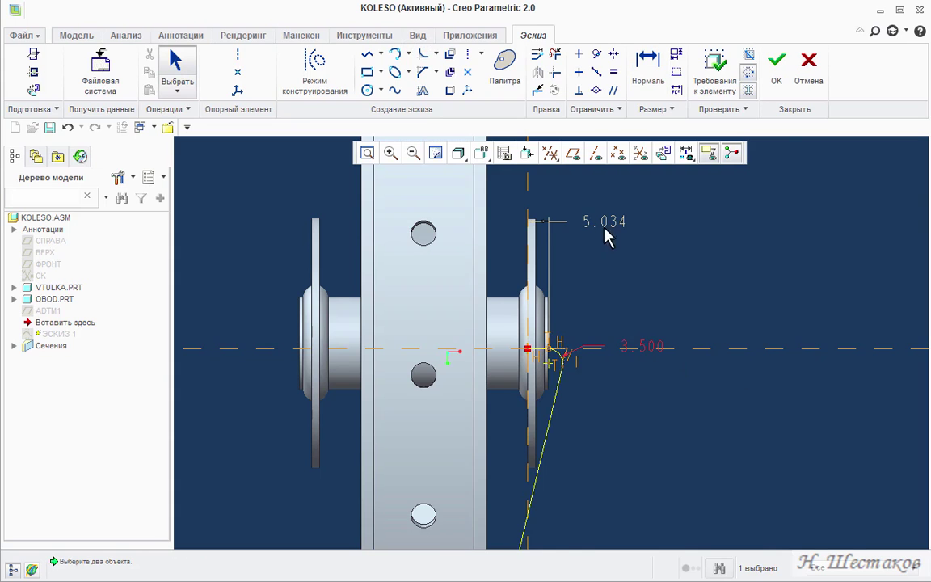
# Step: Dimension the filleted corner's vertex 6.5 from the flange reference, deleting the conflicting dimension of the short horizontal segment
pyautogui.click(647, 71)
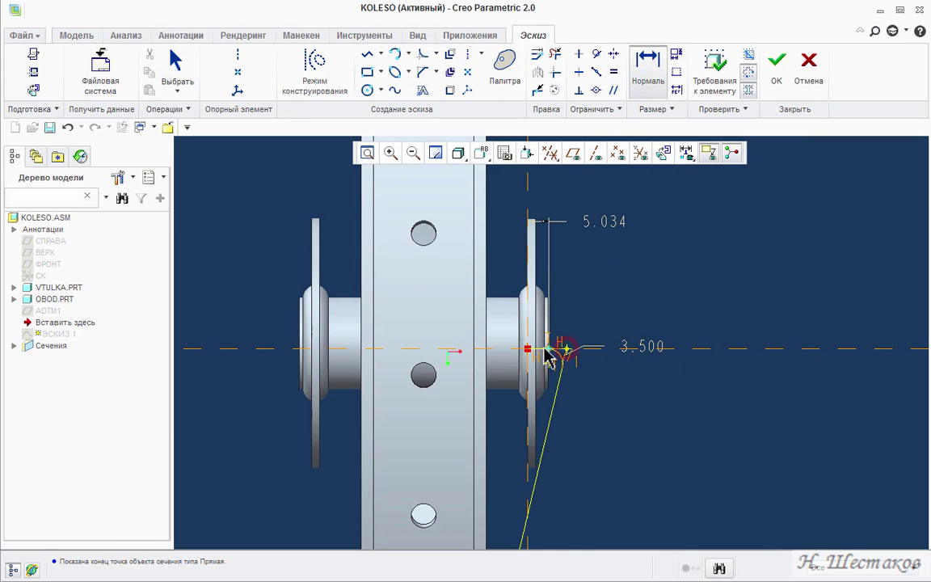
pyautogui.click(530, 351)
pyautogui.middleClick(599, 251)
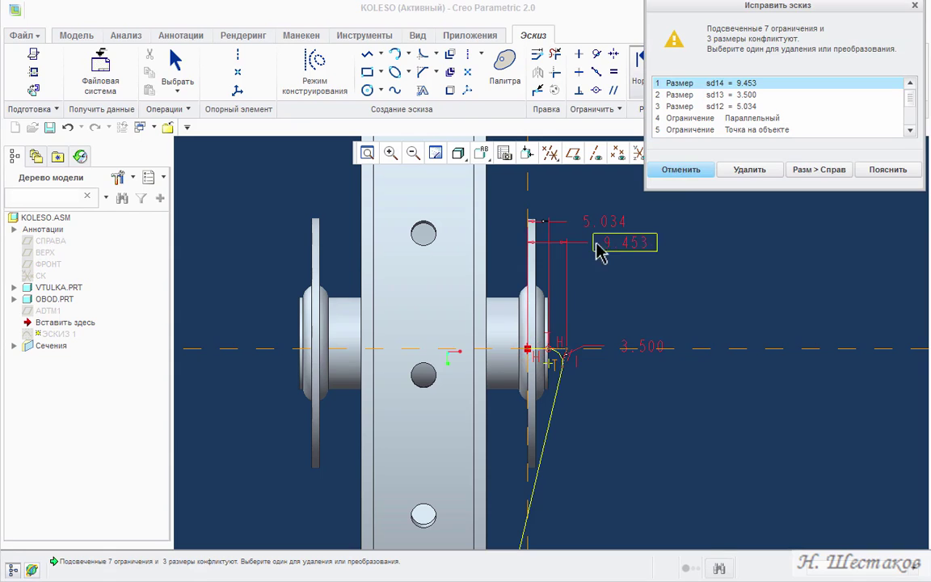
pyautogui.click(740, 106)
pyautogui.click(751, 171)
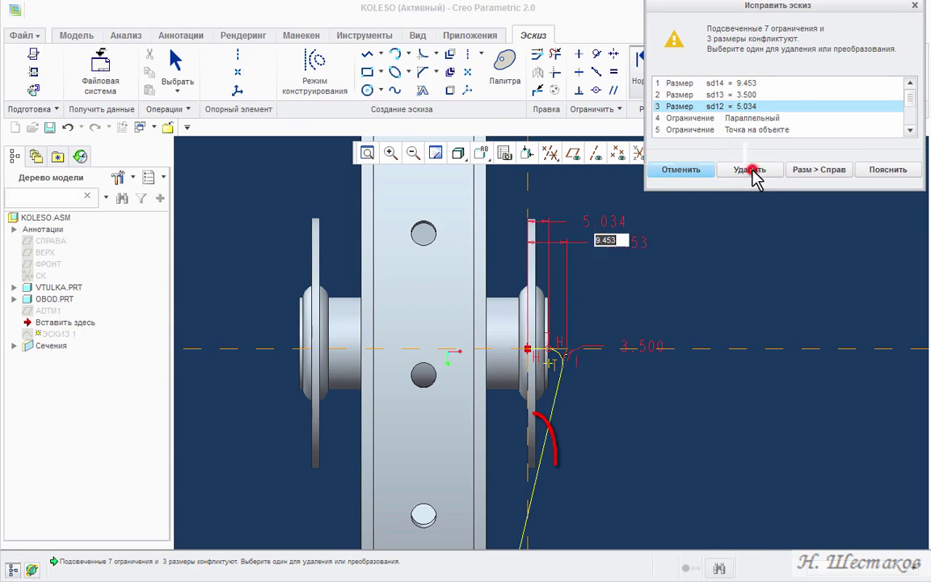
pyautogui.write('6.3')
pyautogui.press('Return')
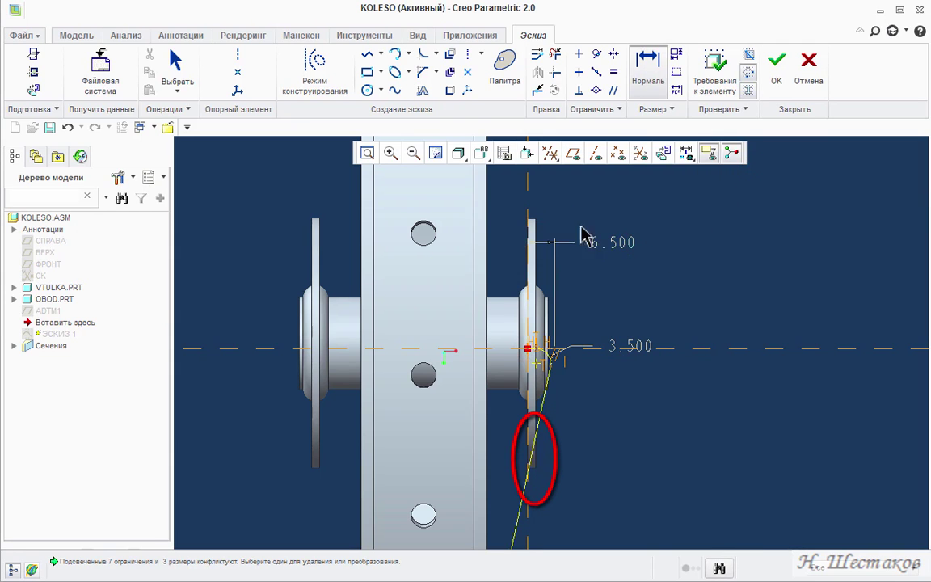
# Step: Save a copy of the spoke path sketch as s_spica_1 and finish the sketch
pyautogui.click(368, 154)
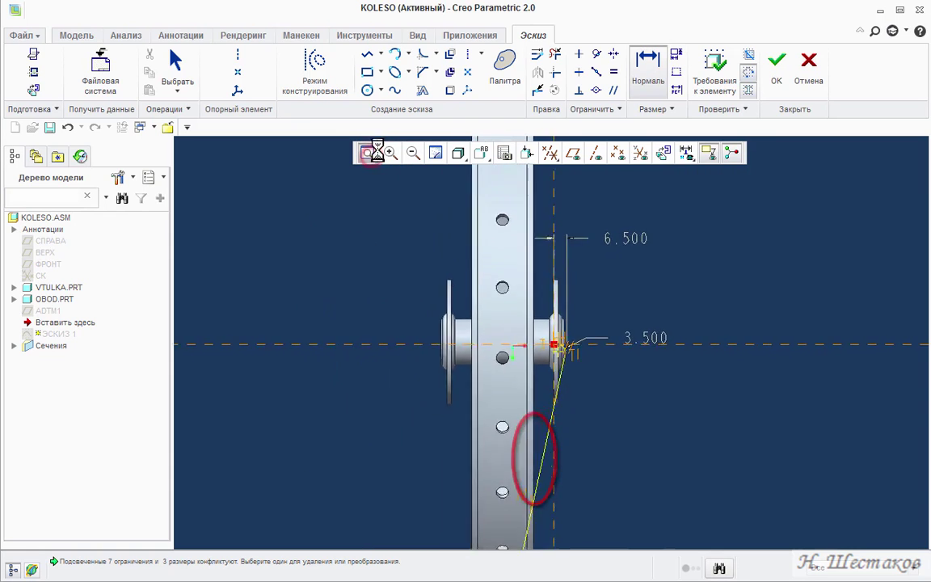
pyautogui.click(24, 37)
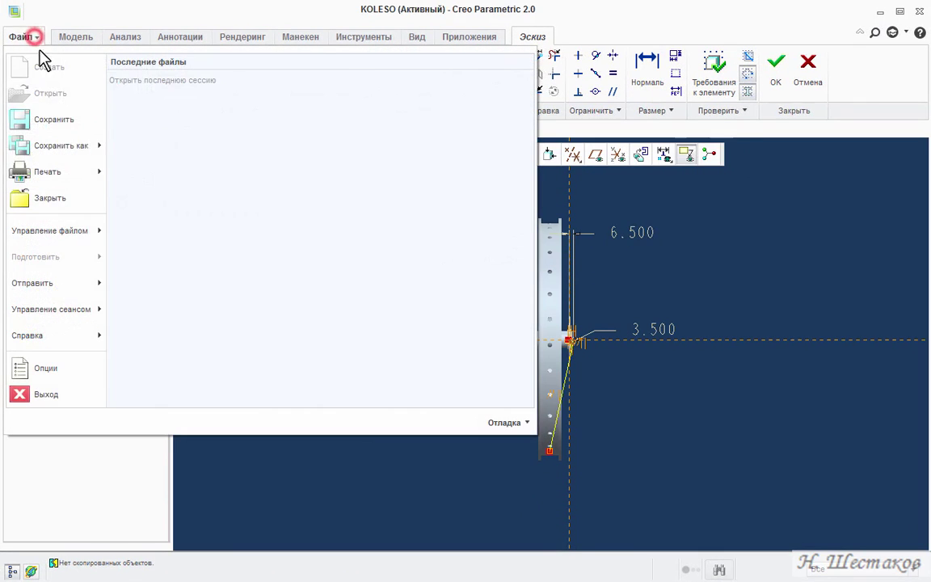
pyautogui.click(59, 148)
pyautogui.click(218, 207)
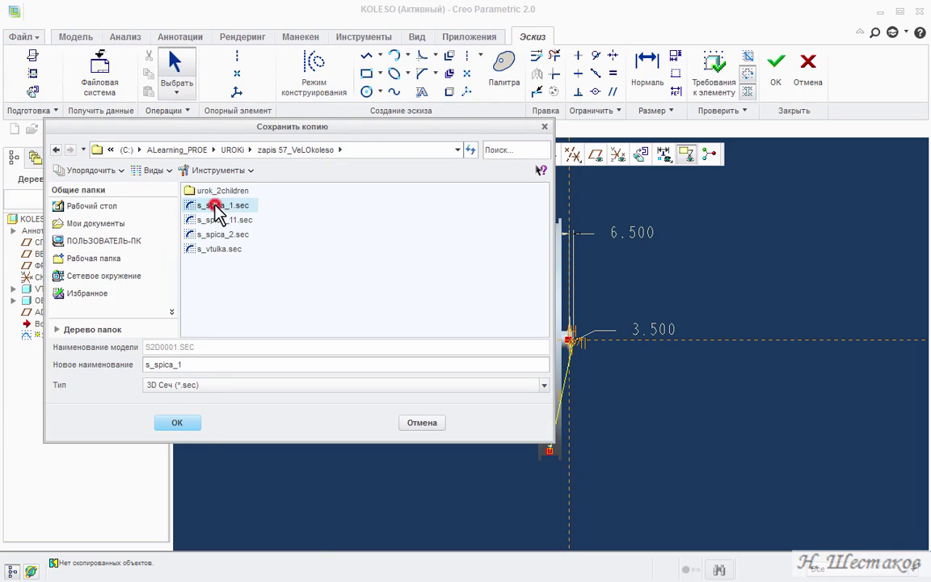
pyautogui.click(183, 423)
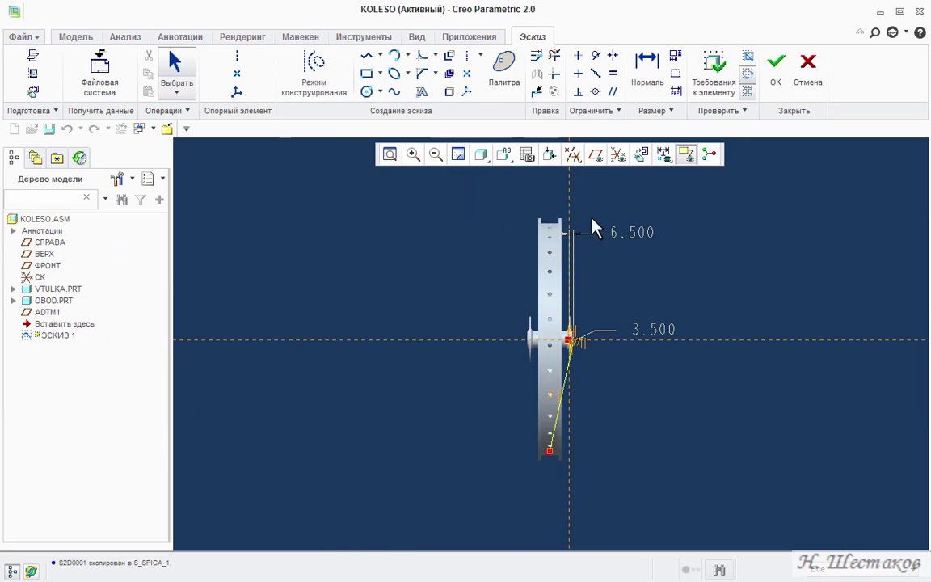
pyautogui.click(778, 65)
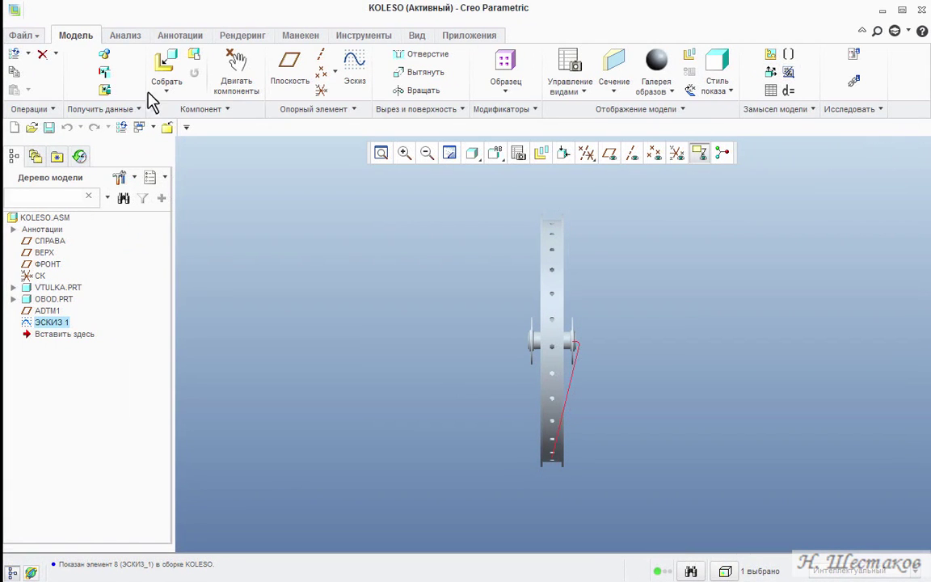
# Step: Create a solid part named spica_1 from the mm_part template, without copying associated drawings
pyautogui.click(14, 127)
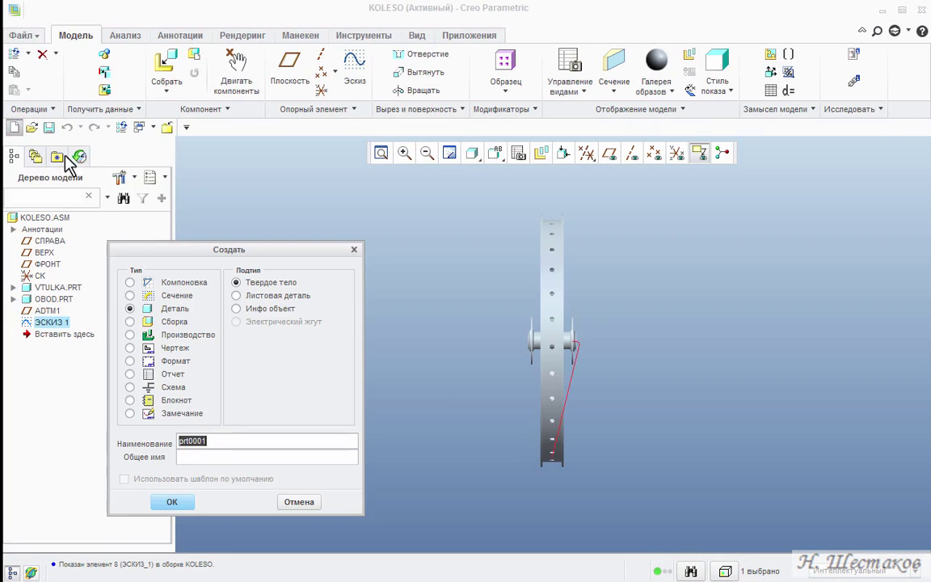
pyautogui.click(172, 503)
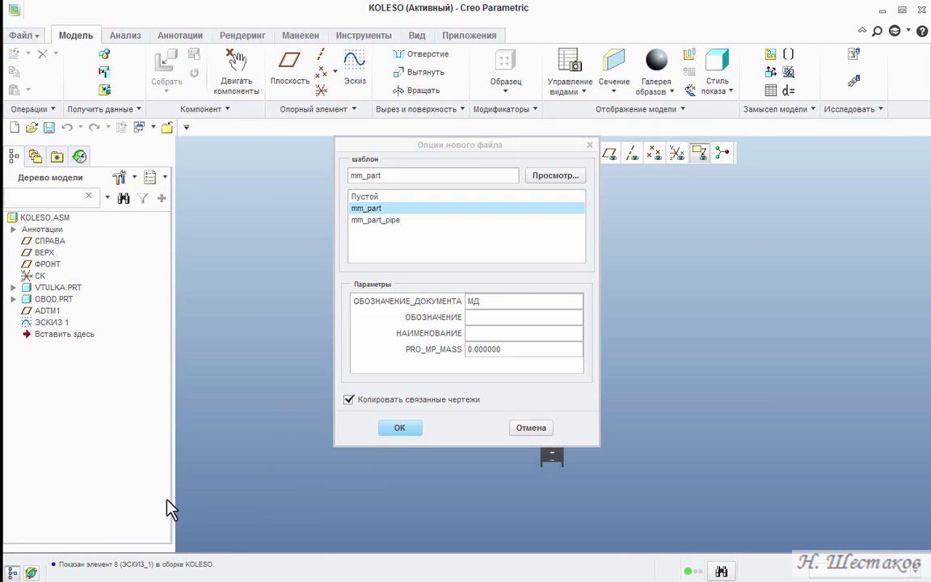
pyautogui.click(348, 400)
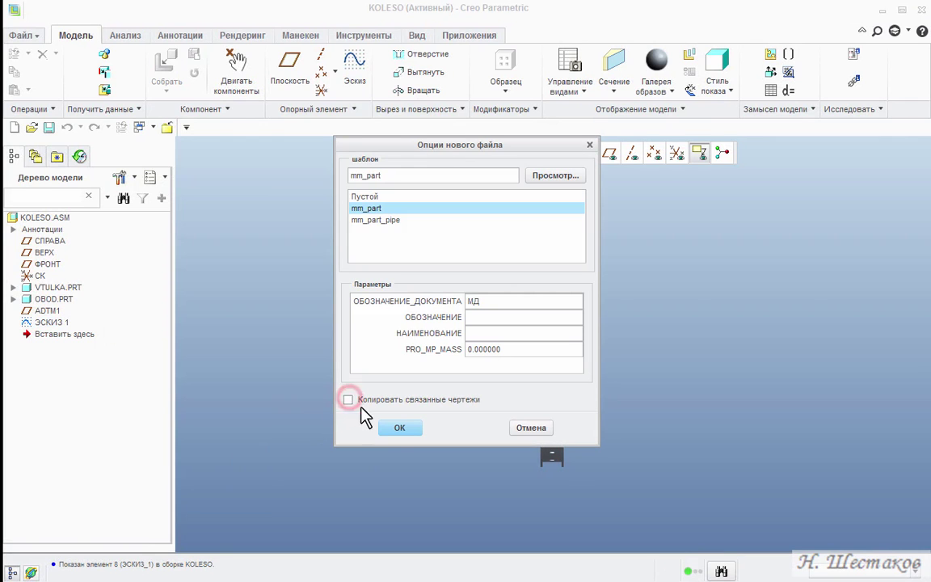
pyautogui.click(400, 428)
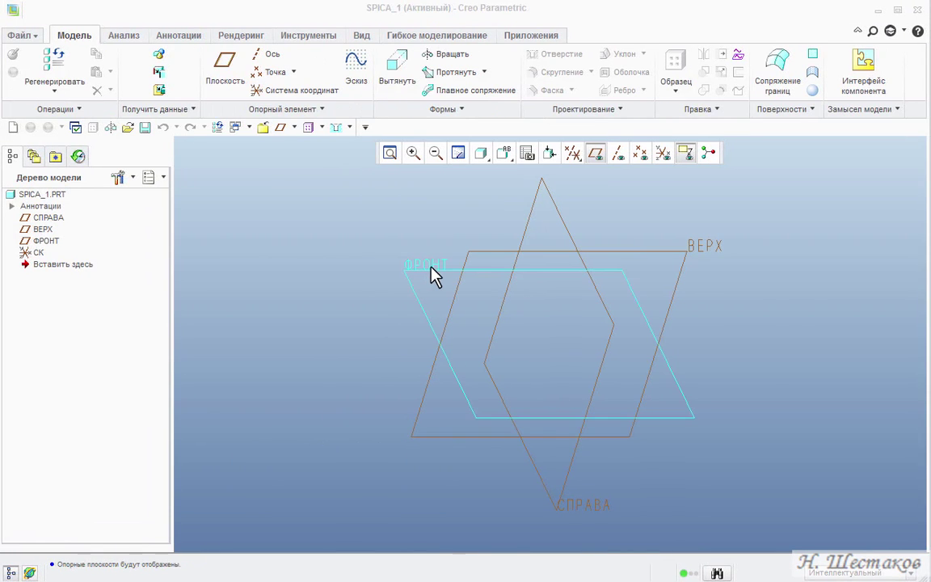
# Step: Sketch on the ФРОНТ plane and import s_spica_1.sec, placing its centre at the intersection of the references
pyautogui.click(432, 273)
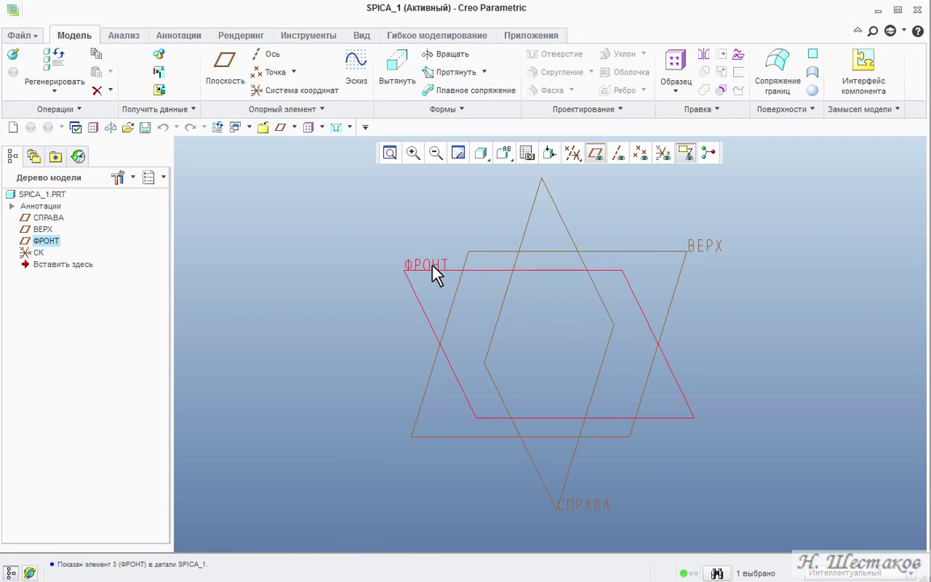
pyautogui.click(356, 67)
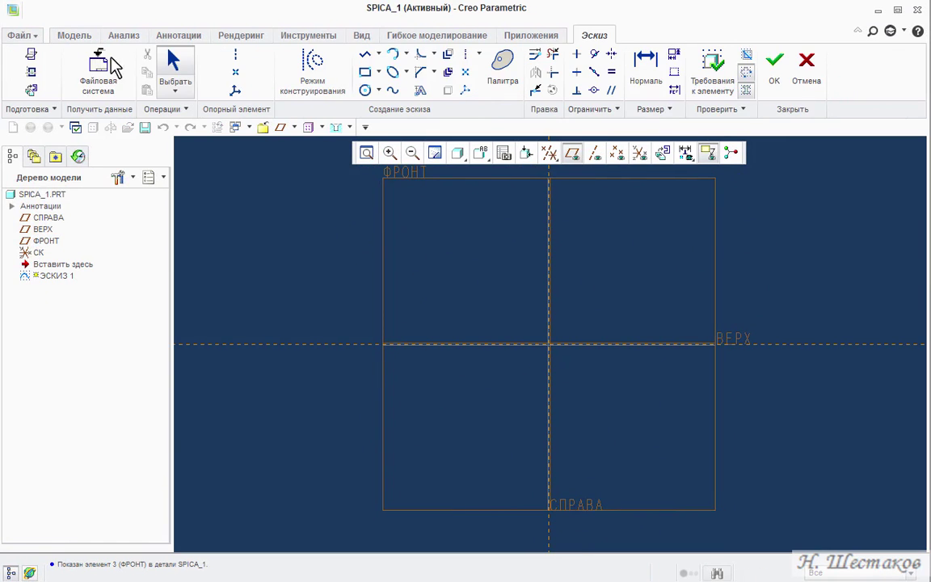
pyautogui.click(105, 65)
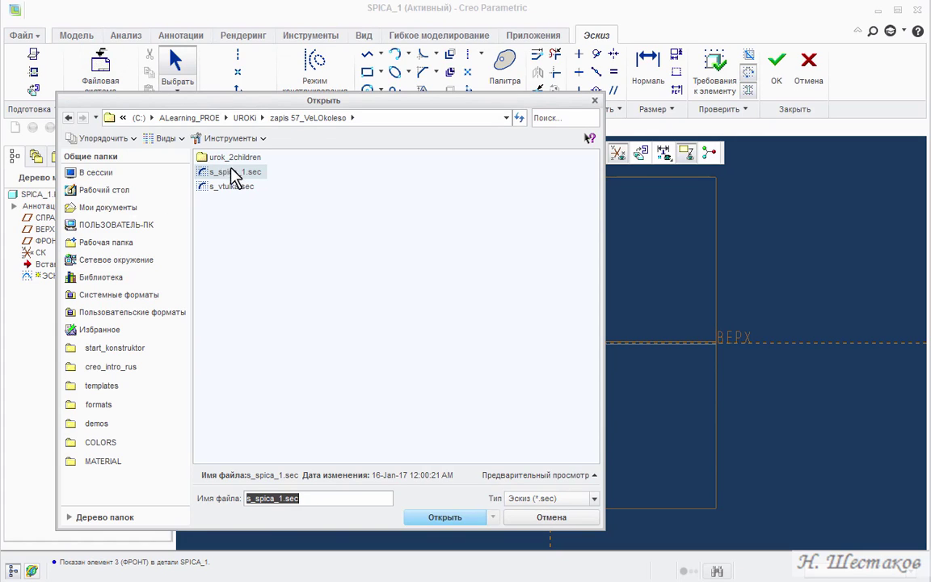
pyautogui.click(447, 519)
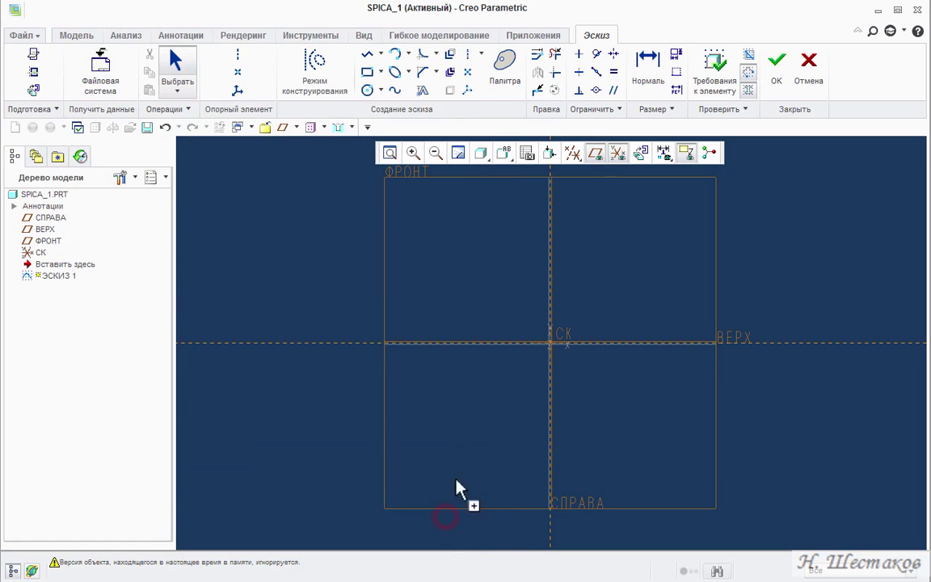
pyautogui.click(572, 422)
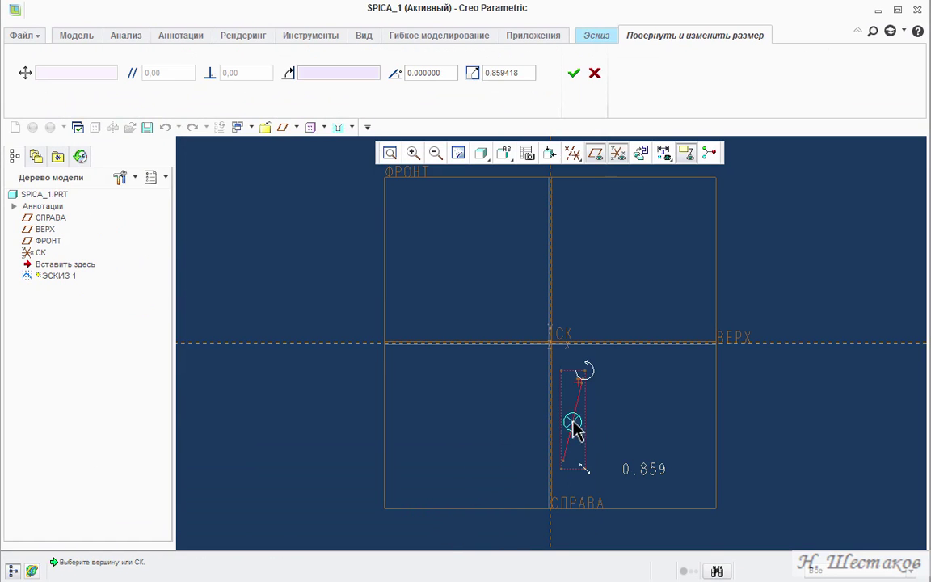
pyautogui.moveTo(571, 422); pyautogui.dragTo(553, 349)
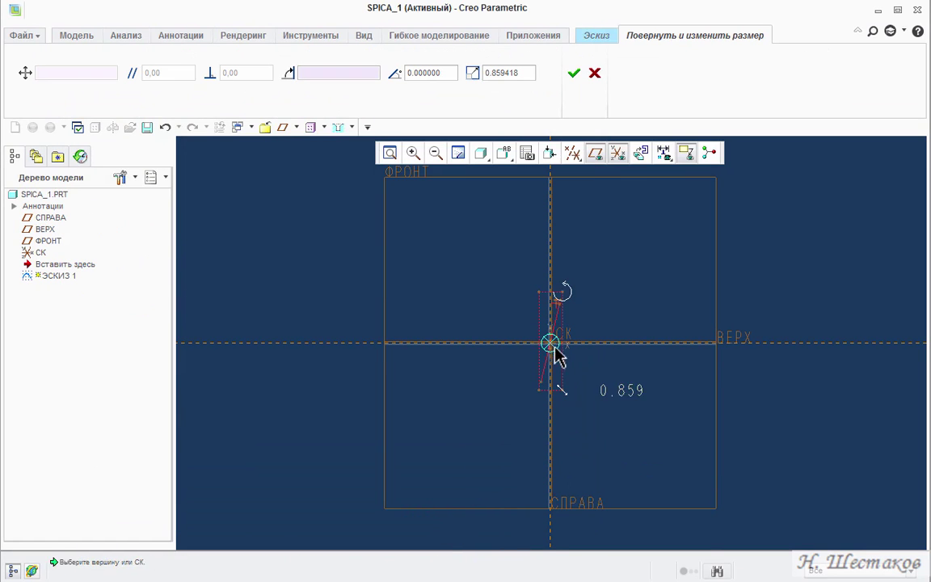
# Step: Set the imported section's scale factor to 1, accept the placement and finish the sketch
pyautogui.doubleClick(526, 73)
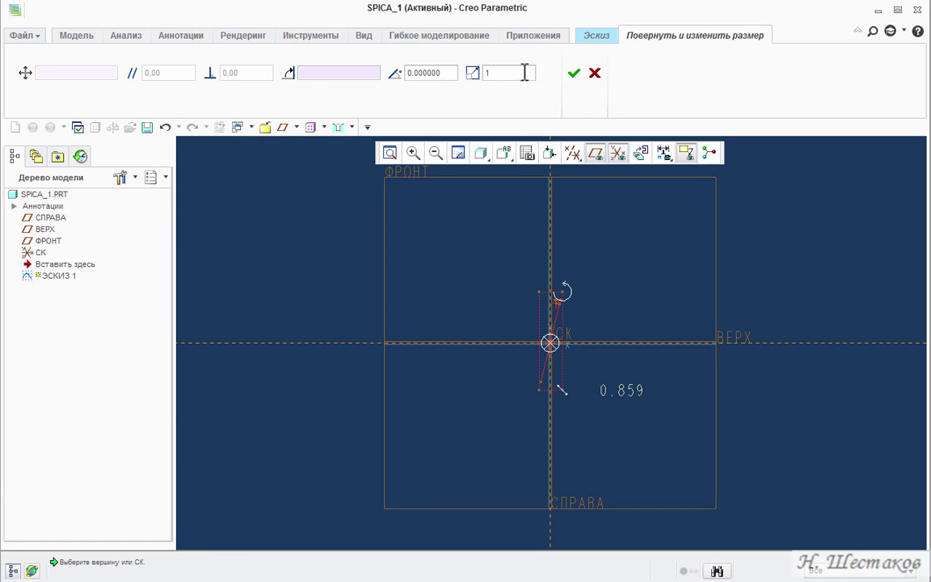
pyautogui.press('Return')
pyautogui.click(574, 75)
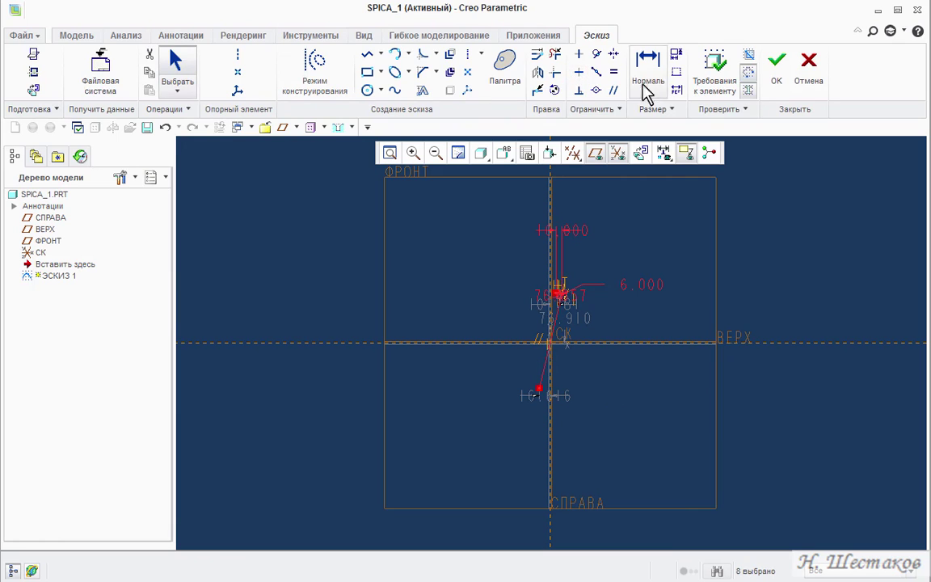
pyautogui.click(775, 80)
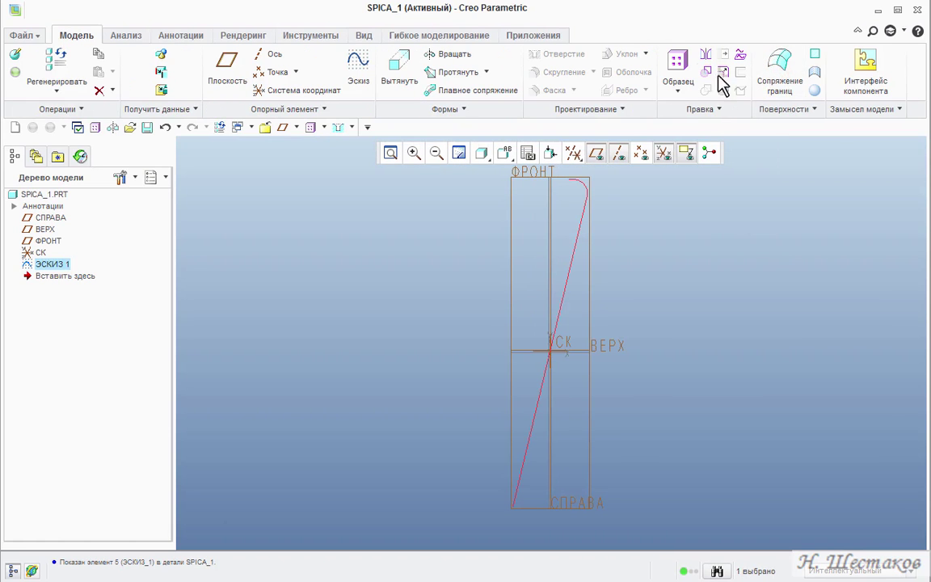
# Step: Sweep a circular section of diameter 3, centred on the trajectory's origin, along the imported spoke sketch and complete it in standard orientation
pyautogui.click(444, 72)
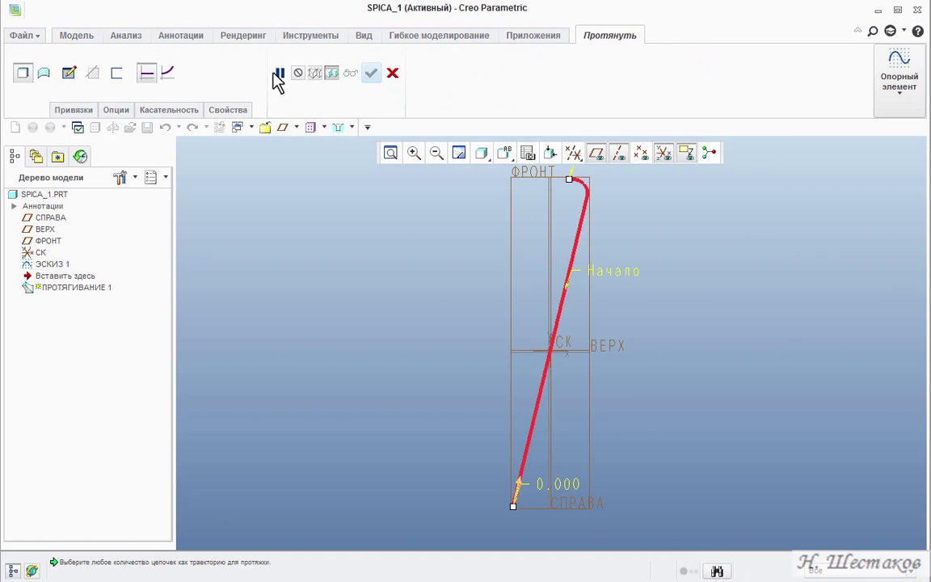
pyautogui.click(68, 75)
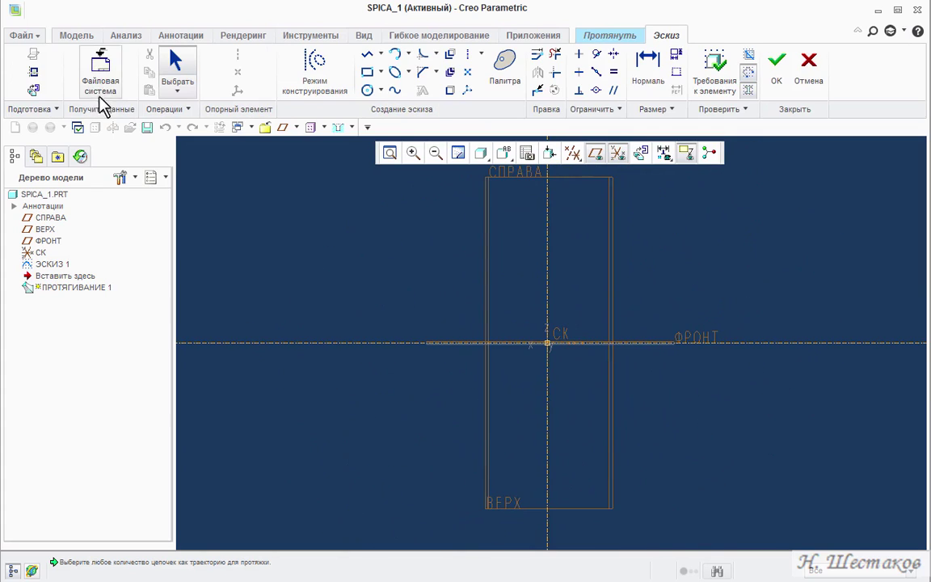
pyautogui.click(368, 90)
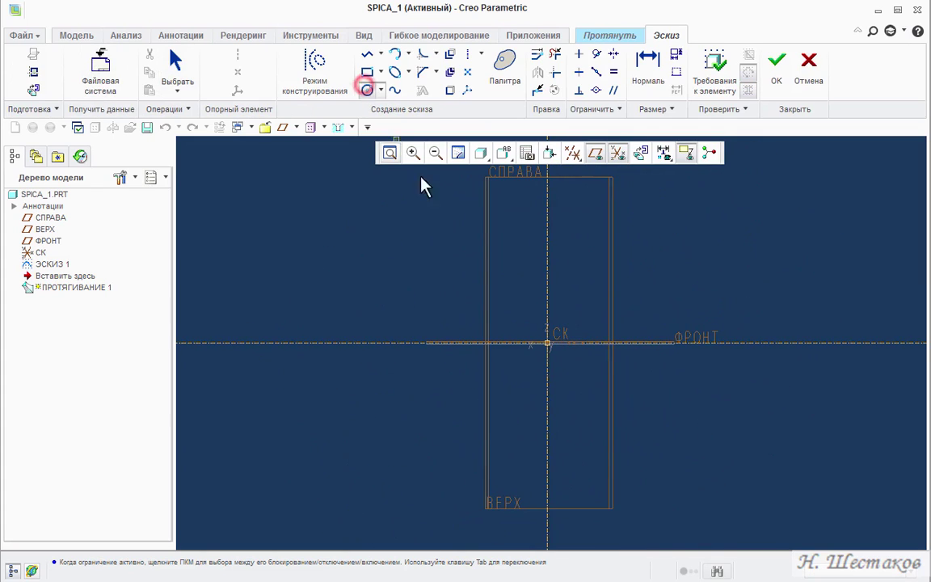
pyautogui.click(554, 339)
pyautogui.middleClick(536, 324)
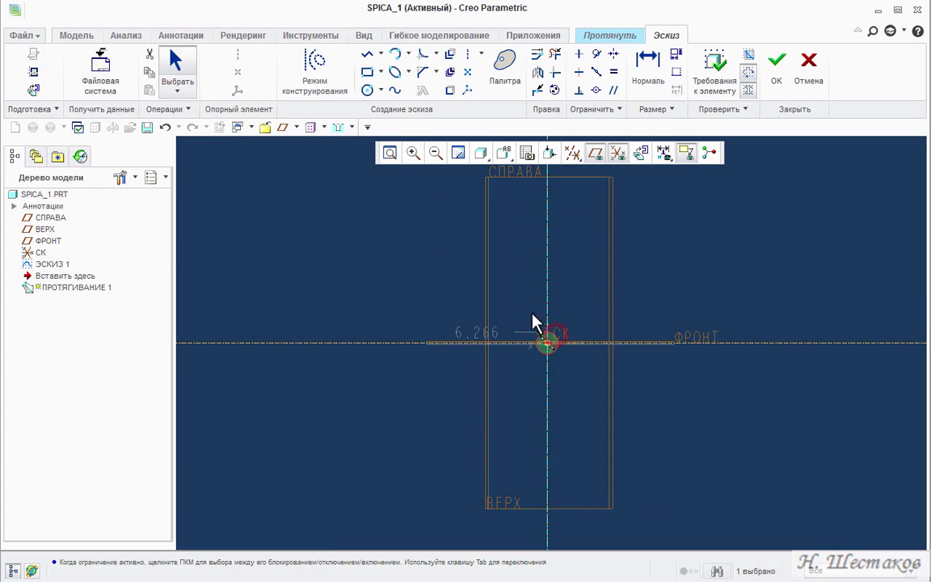
pyautogui.doubleClick(482, 330)
pyautogui.write('3')
pyautogui.press('Return')
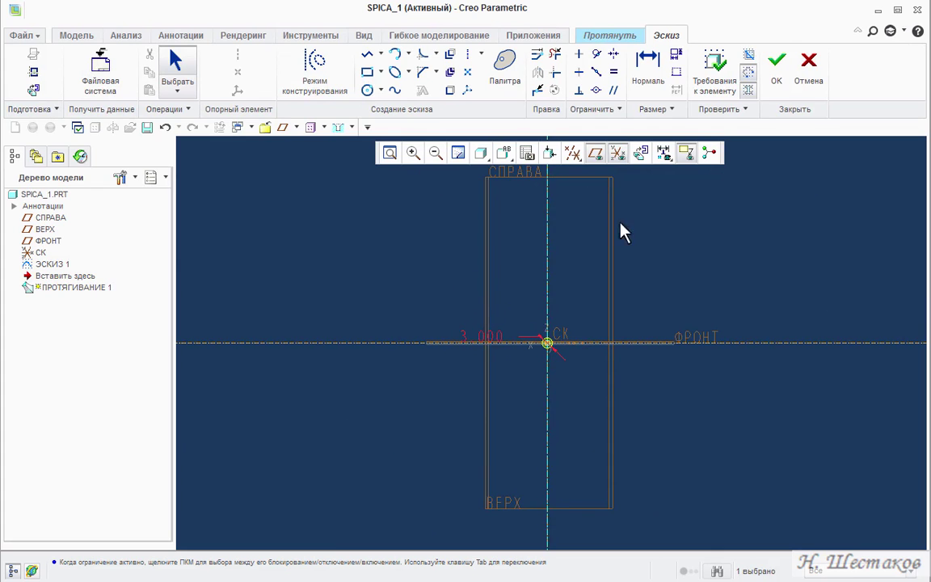
pyautogui.click(778, 77)
pyautogui.click(512, 159)
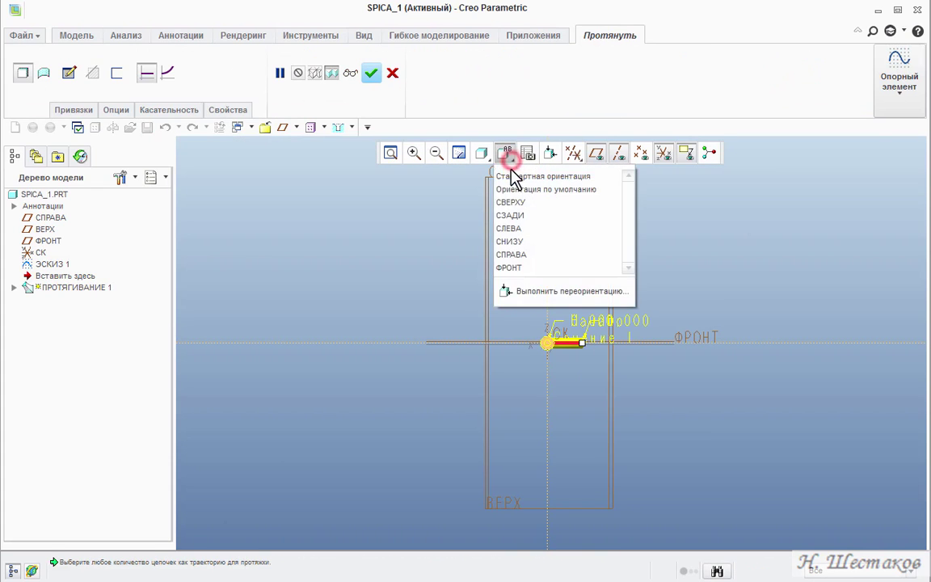
pyautogui.click(513, 179)
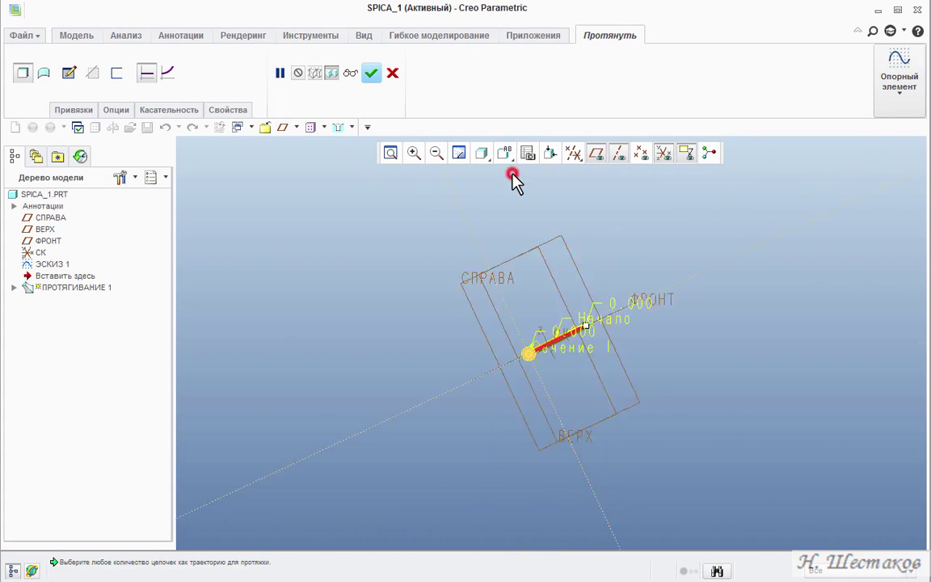
pyautogui.click(371, 73)
# Step: Create a datum axis named OS_SPICA_1 through the curve's end at the bent tip and tangent to the curve
pyautogui.click(265, 55)
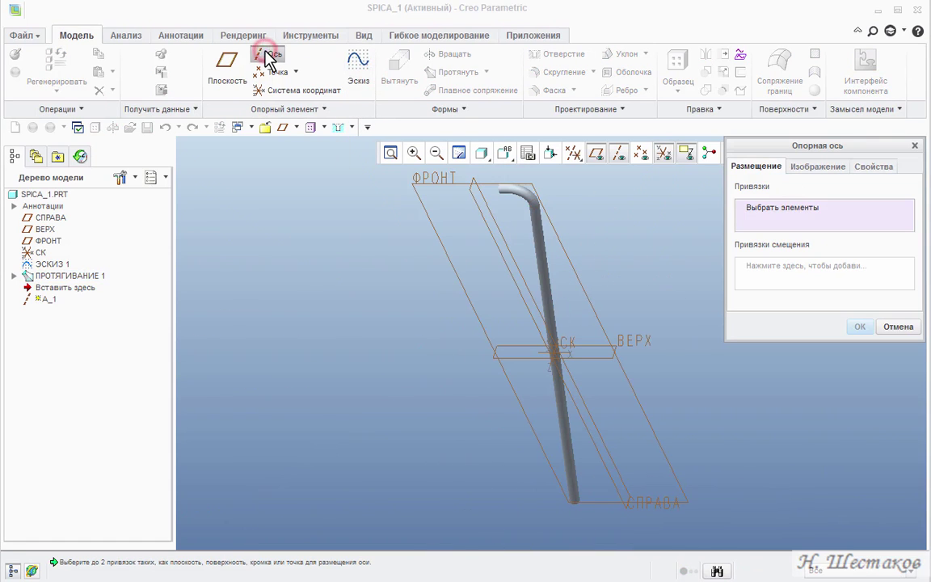
pyautogui.click(503, 188)
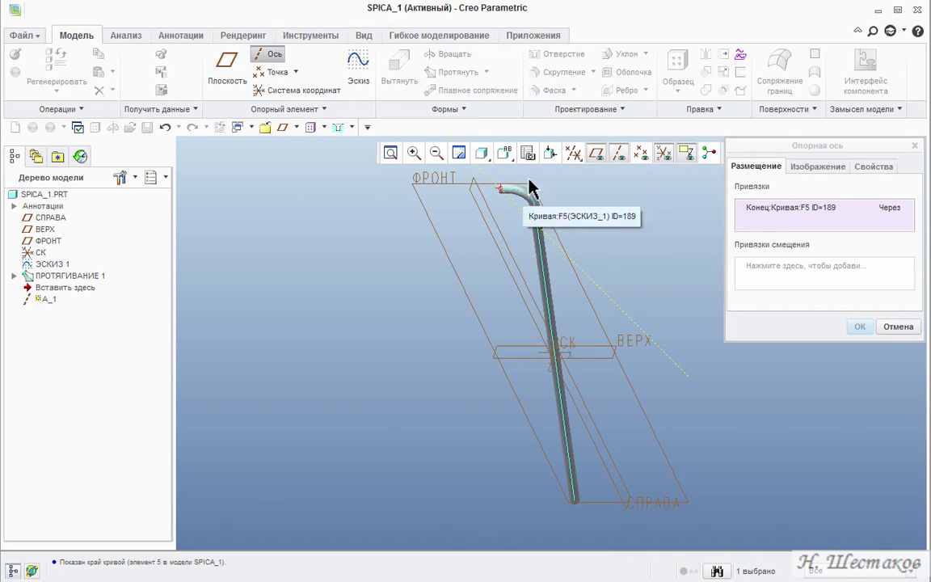
pyautogui.scroll(-5, 517, 207)
pyautogui.keyDown('ctrl'); pyautogui.click(427, 224); pyautogui.keyUp('ctrl')
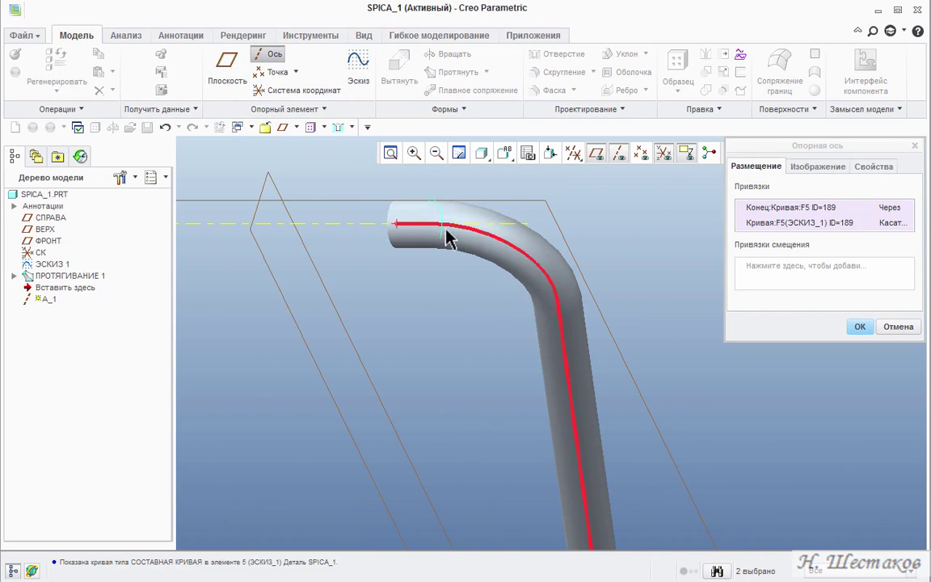
pyautogui.click(873, 167)
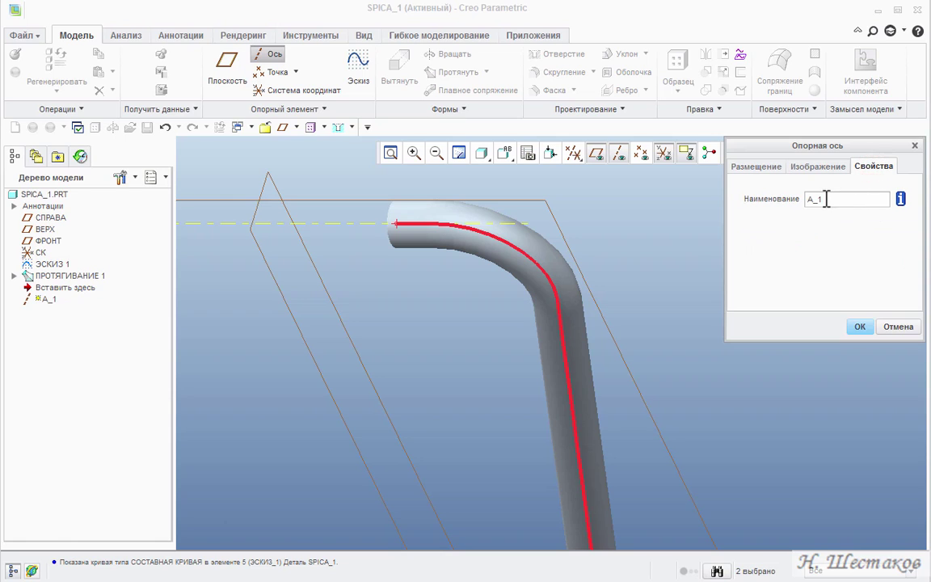
pyautogui.write('OS_SPICA_1')
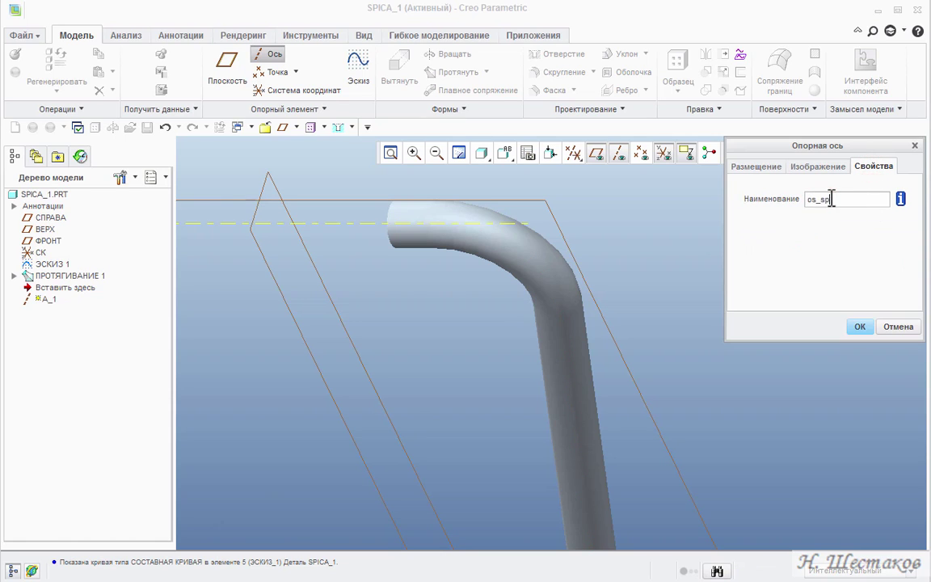
pyautogui.click(862, 326)
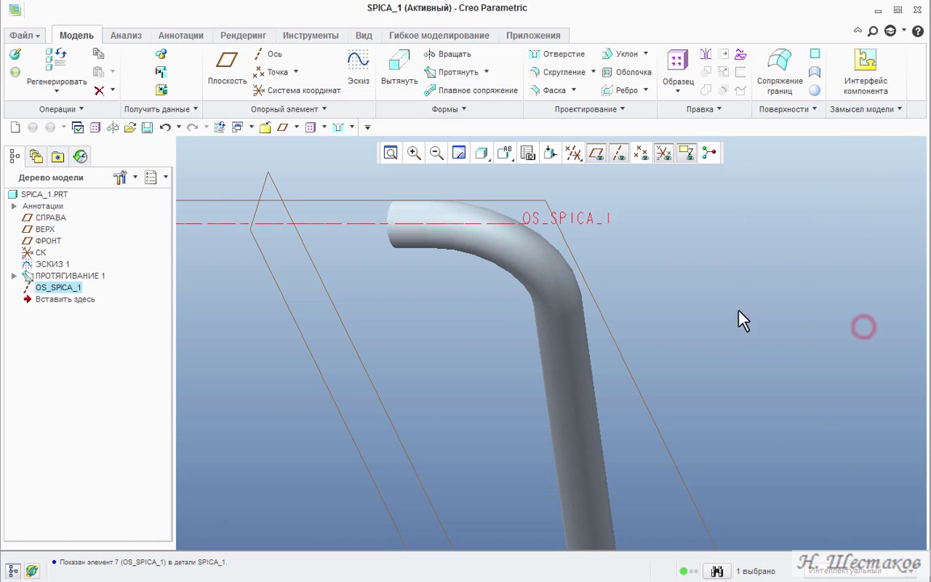
pyautogui.click(411, 343)
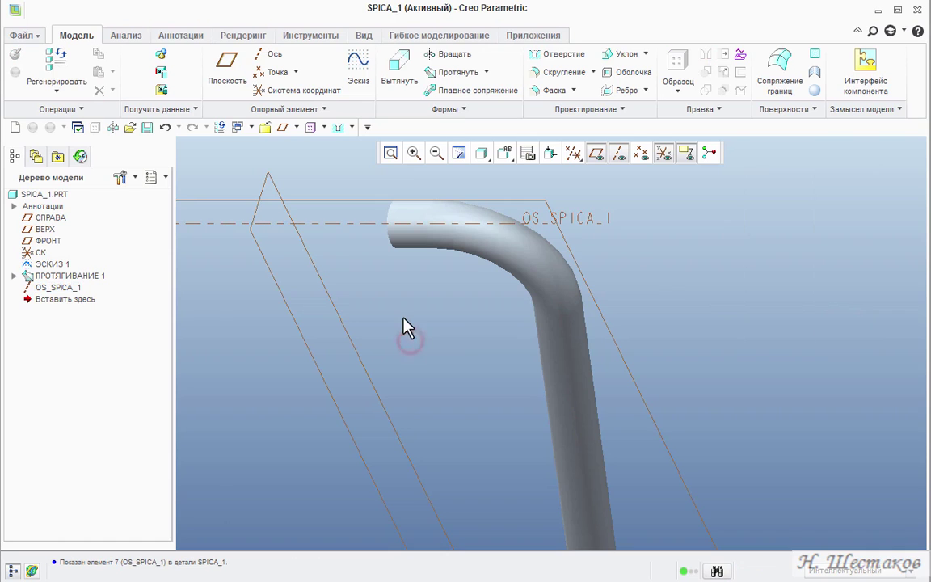
# Step: Create a datum axis tangent to the spoke's sketch curve and through the curve's end at the long straight portion
pyautogui.click(271, 60)
pyautogui.click(562, 346)
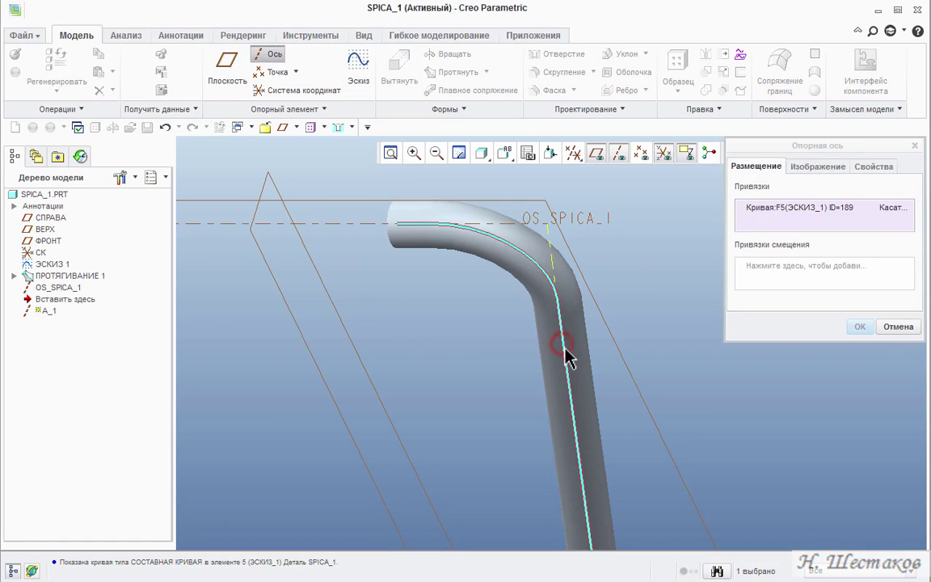
pyautogui.scroll(-6, 566, 356)
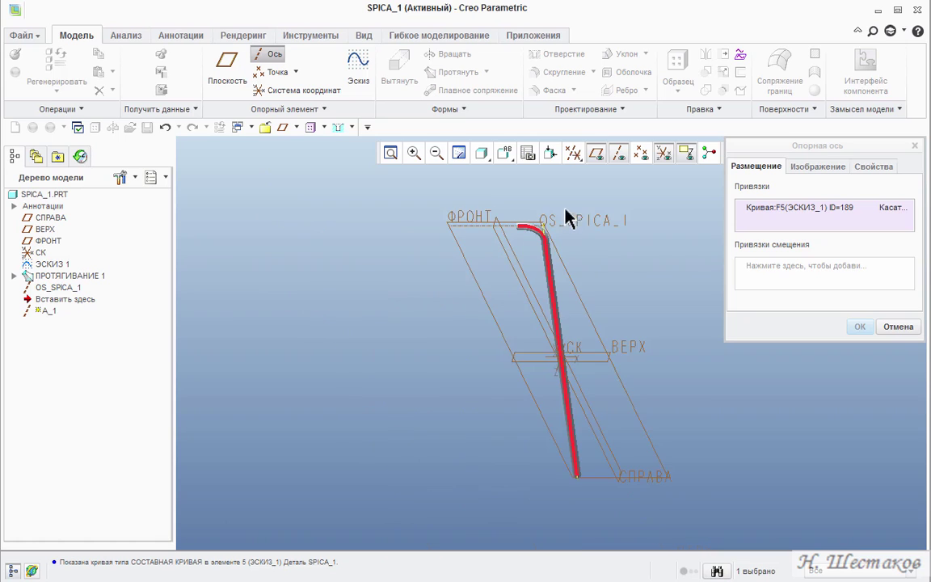
pyautogui.scroll(6, 580, 483)
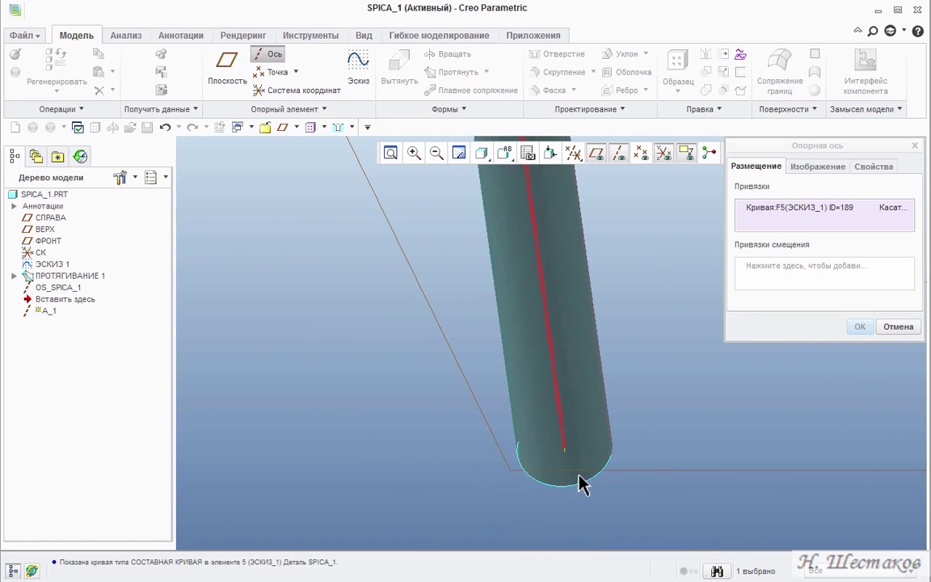
pyautogui.keyDown('ctrl'); pyautogui.click(565, 454); pyautogui.keyUp('ctrl')
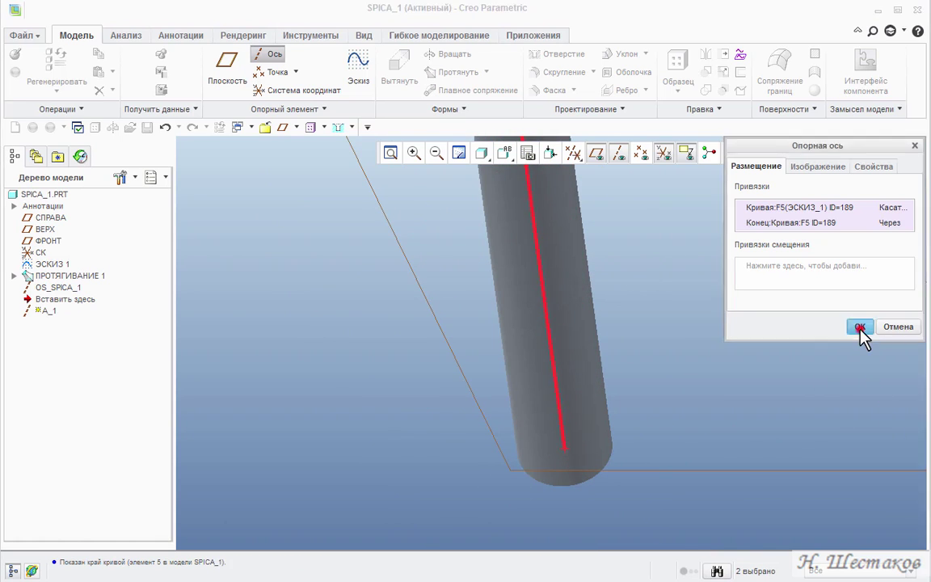
pyautogui.click(860, 328)
# Step: Show the spoke in standard orientation and save the part SPICA_1 in the current folder
pyautogui.click(508, 155)
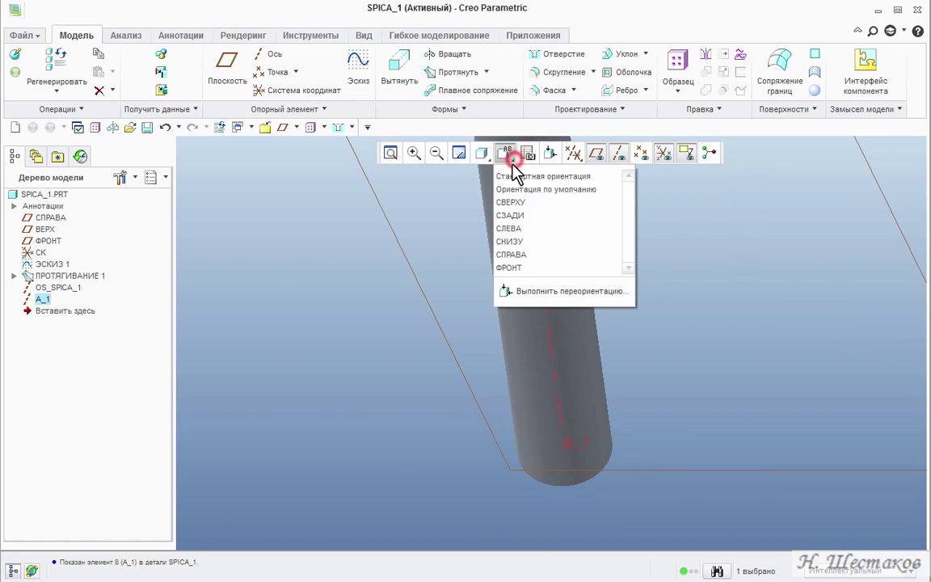
pyautogui.click(509, 177)
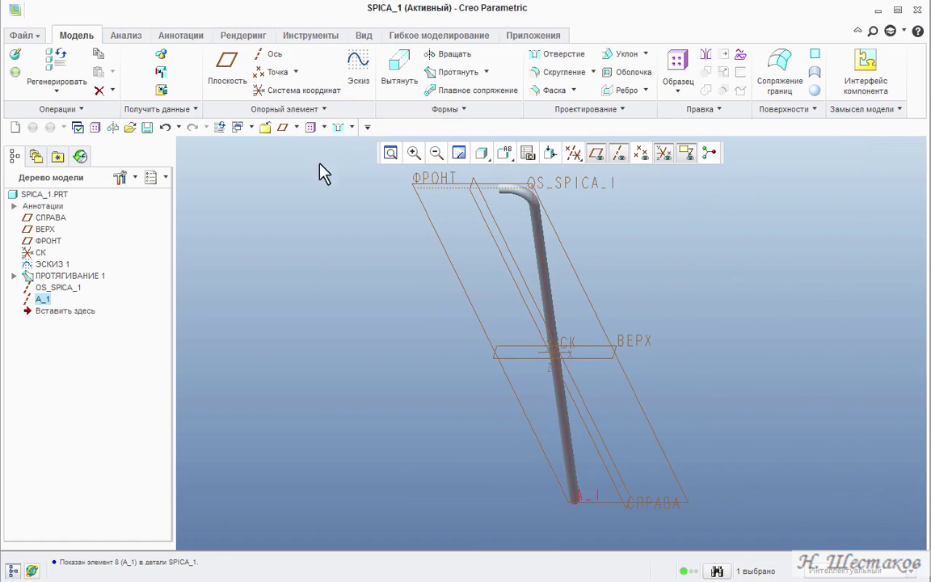
pyautogui.click(147, 127)
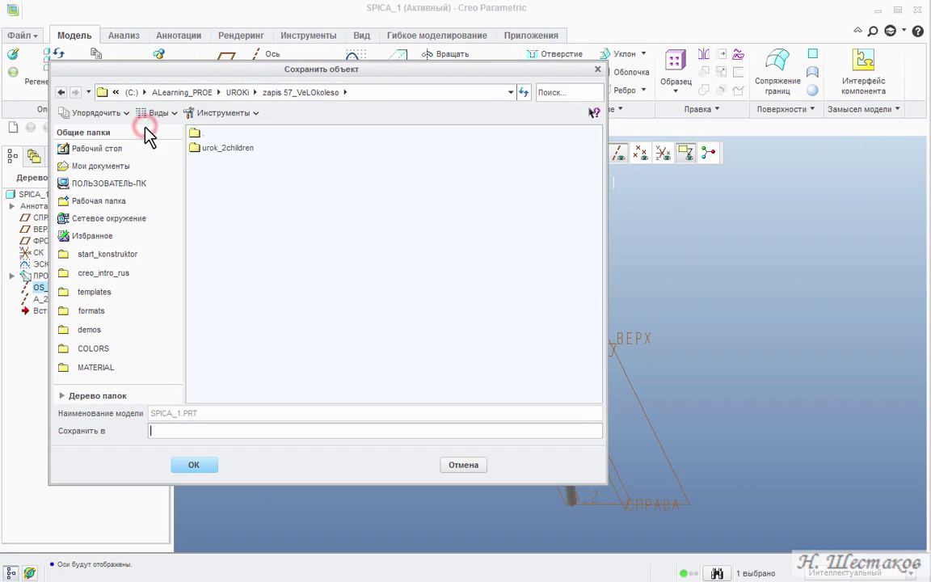
pyautogui.click(194, 466)
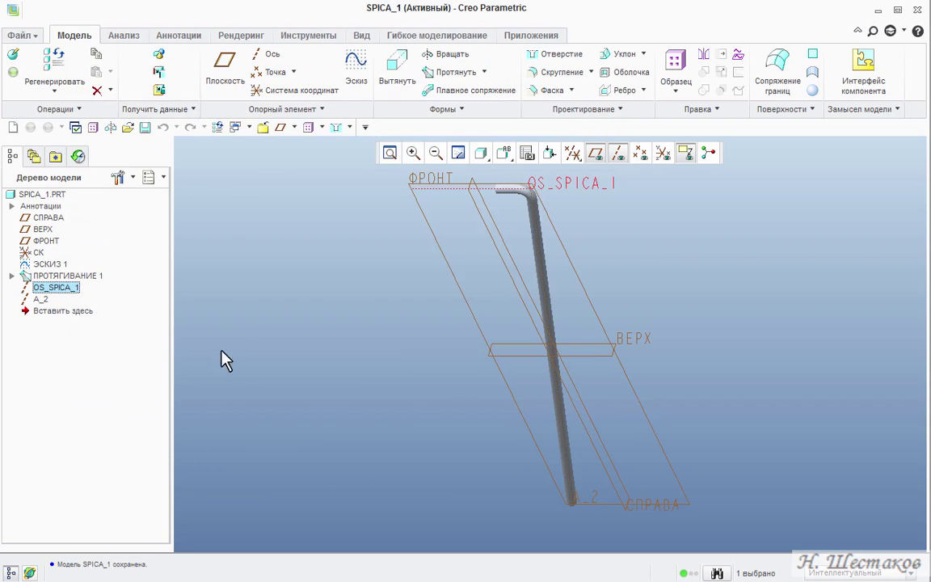
# Step: Switch to the KOLESO assembly and bring in the component spica_1.prt beside the wheel
pyautogui.click(250, 127)
pyautogui.click(269, 183)
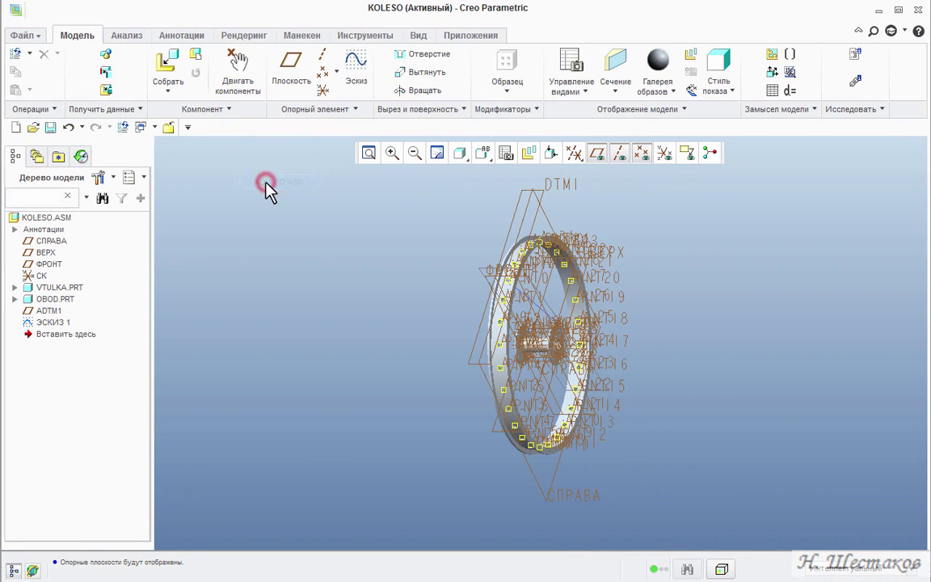
pyautogui.click(164, 62)
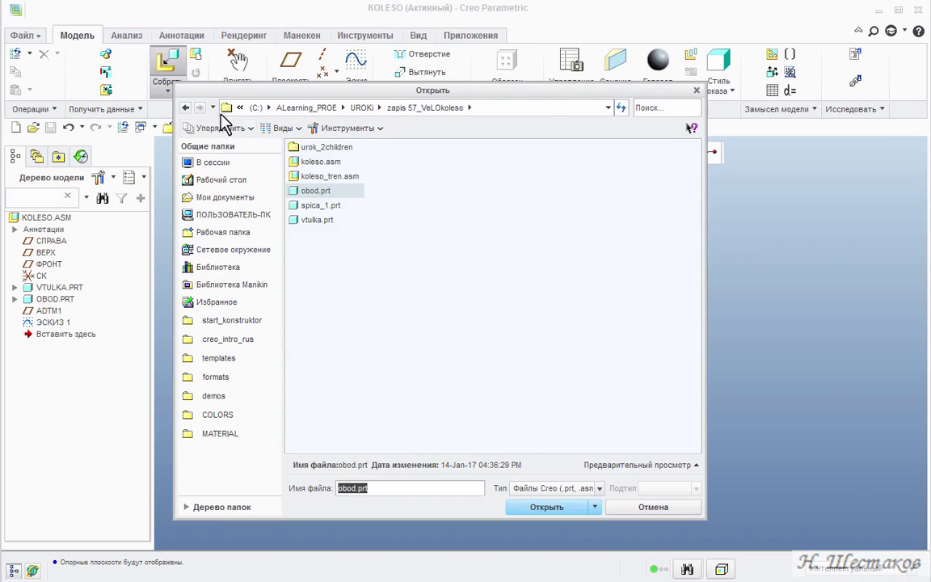
pyautogui.click(316, 205)
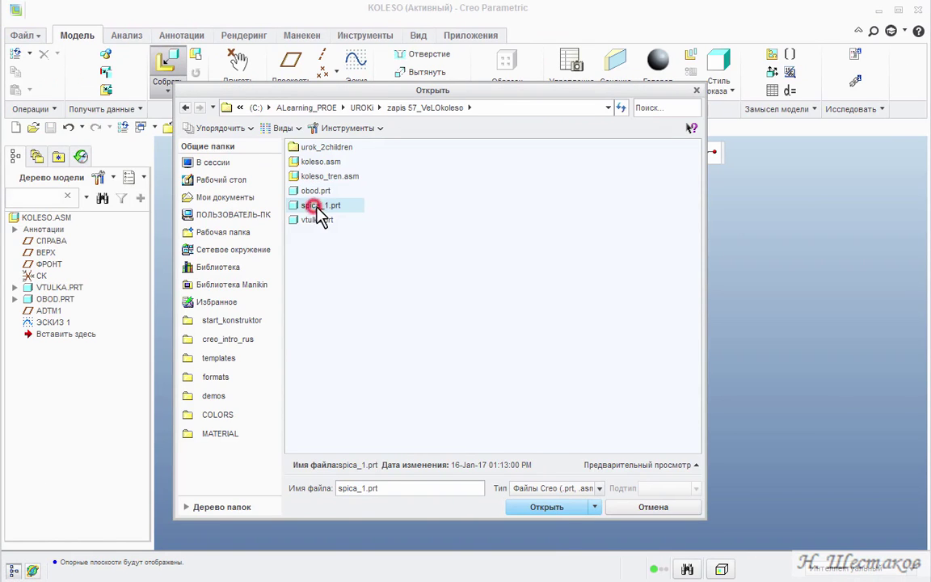
pyautogui.click(553, 508)
pyautogui.moveTo(553, 488); pyautogui.dragTo(584, 365)
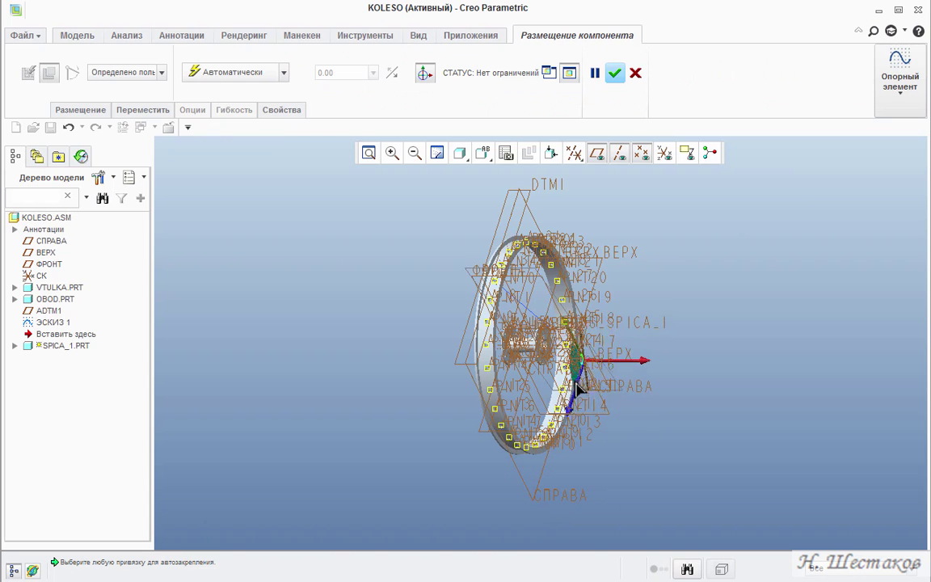
# Step: Hide the datum planes and make the spoke's axis OS_SPICA_1 coincident with hub axis A_29
pyautogui.click(596, 155)
pyautogui.scroll(5, 566, 336)
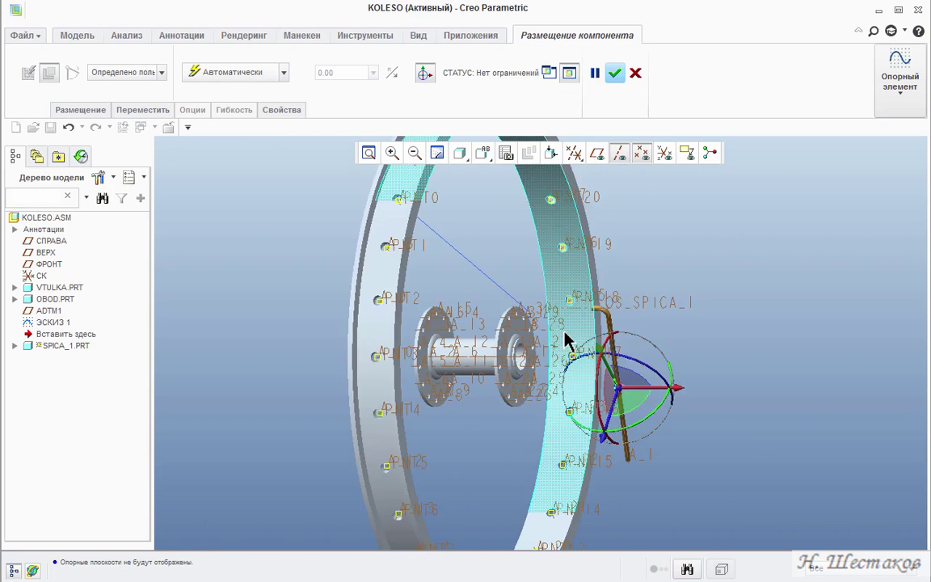
pyautogui.scroll(5, 566, 336)
pyautogui.click(614, 273)
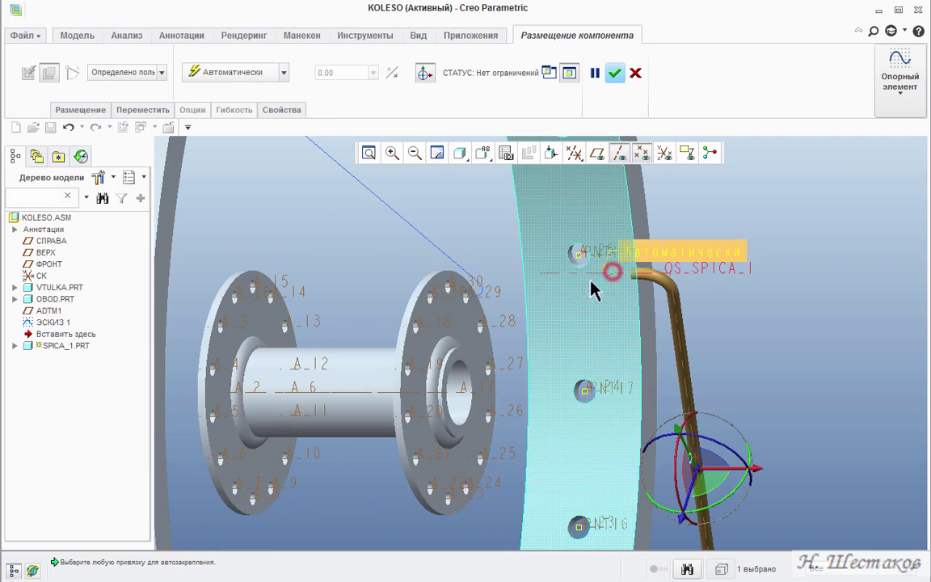
pyautogui.click(472, 305)
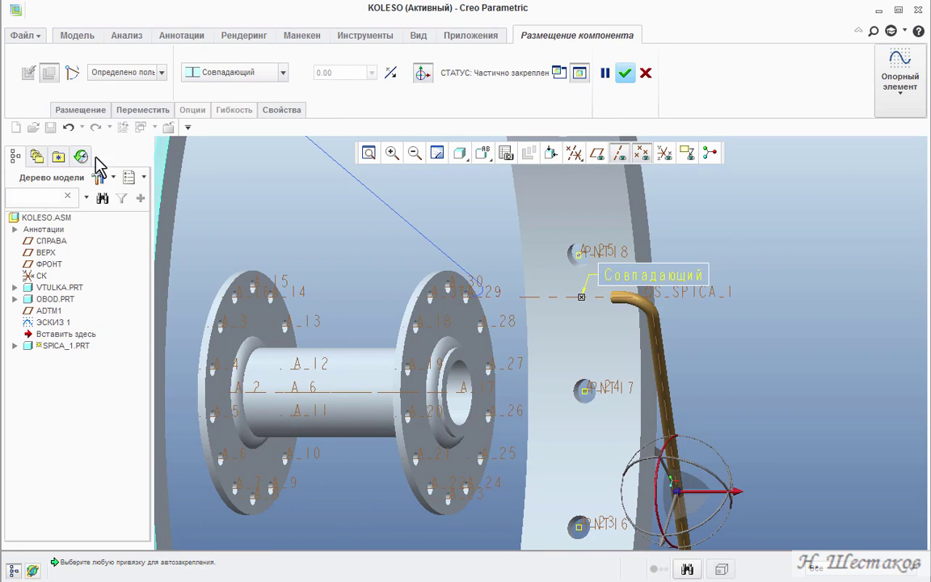
# Step: Add a second placement constraint making the spoke's bent end face coincident with the hub flange's outer face
pyautogui.click(80, 109)
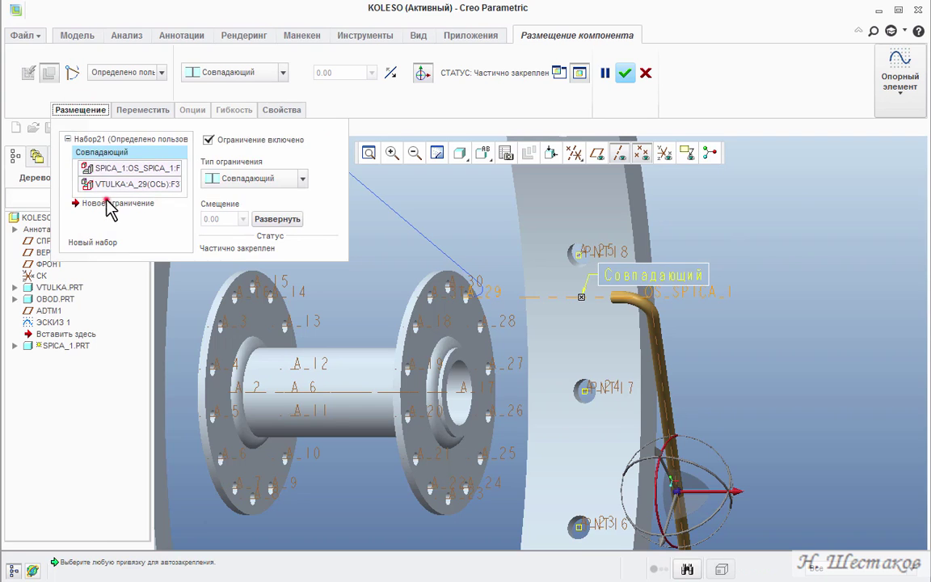
pyautogui.click(107, 202)
pyautogui.click(127, 181)
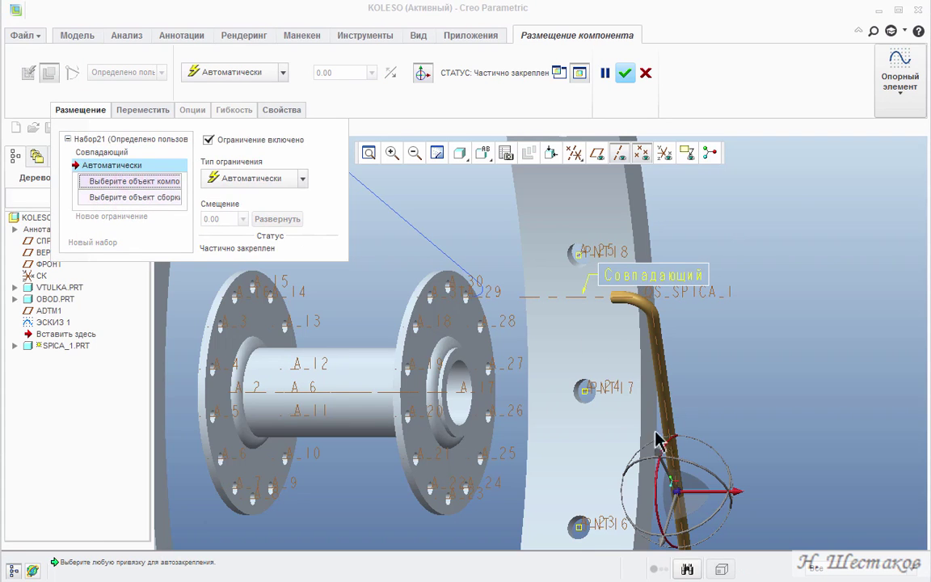
pyautogui.moveTo(705, 506); pyautogui.dragTo(516, 437)
pyautogui.moveTo(451, 307); pyautogui.dragTo(489, 322, button='middle')
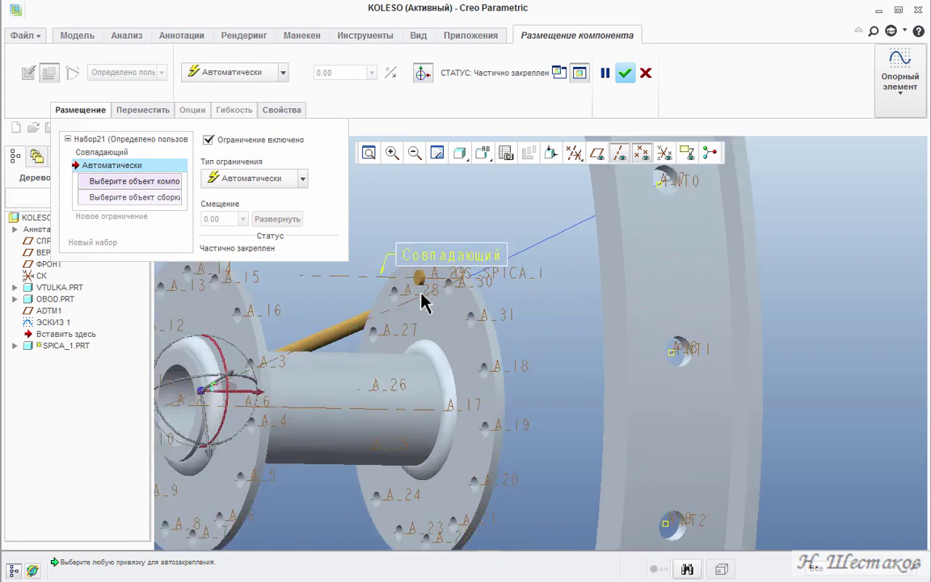
pyautogui.scroll(-5, 428, 291)
pyautogui.click(413, 265)
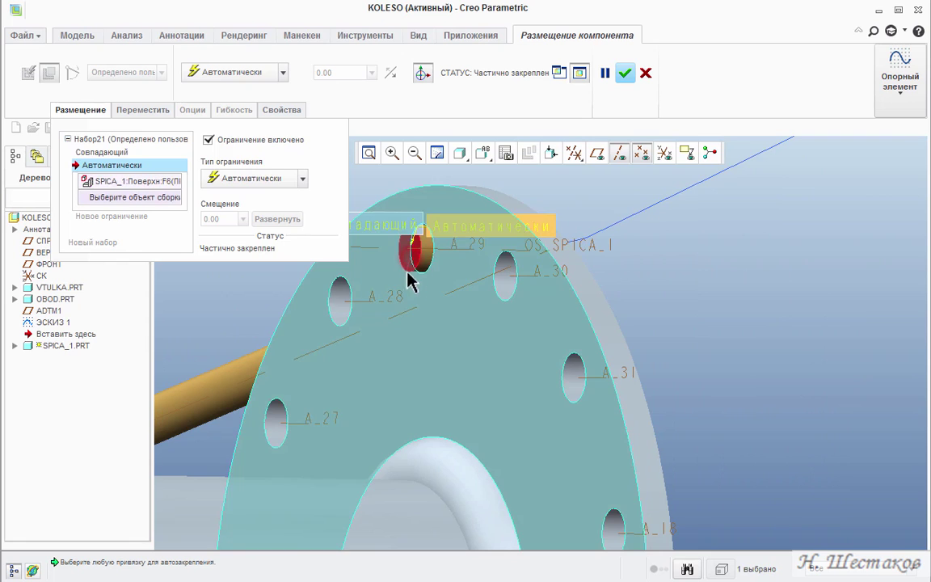
pyautogui.click(414, 283)
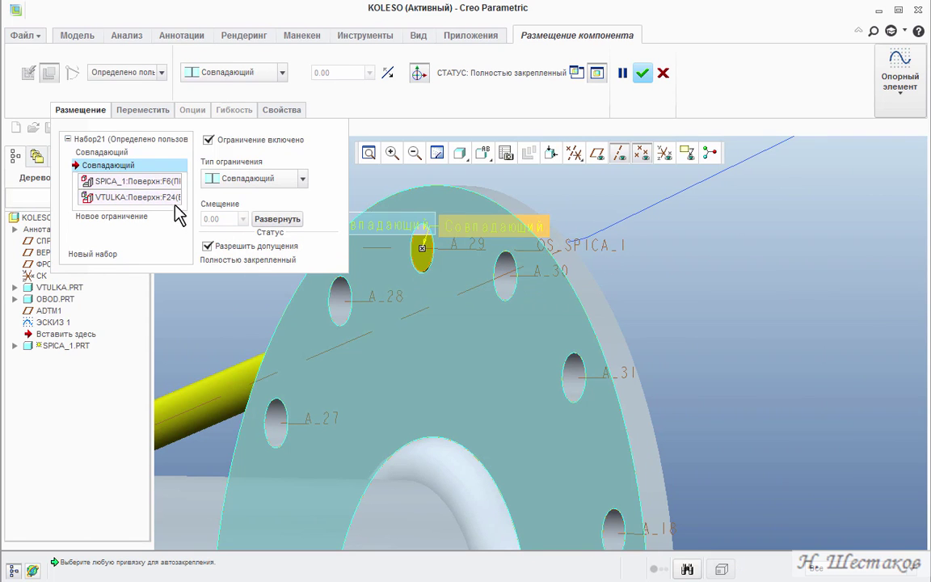
# Step: Add a third placement constraint making the spoke's axis A_1 coincident with point PNT0 on the rim
pyautogui.click(129, 220)
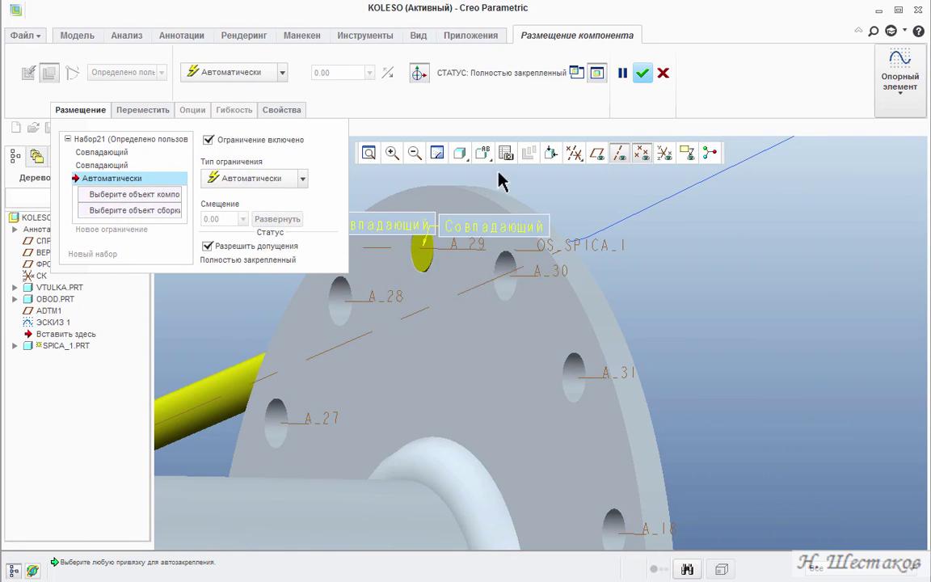
pyautogui.click(485, 156)
pyautogui.click(501, 189)
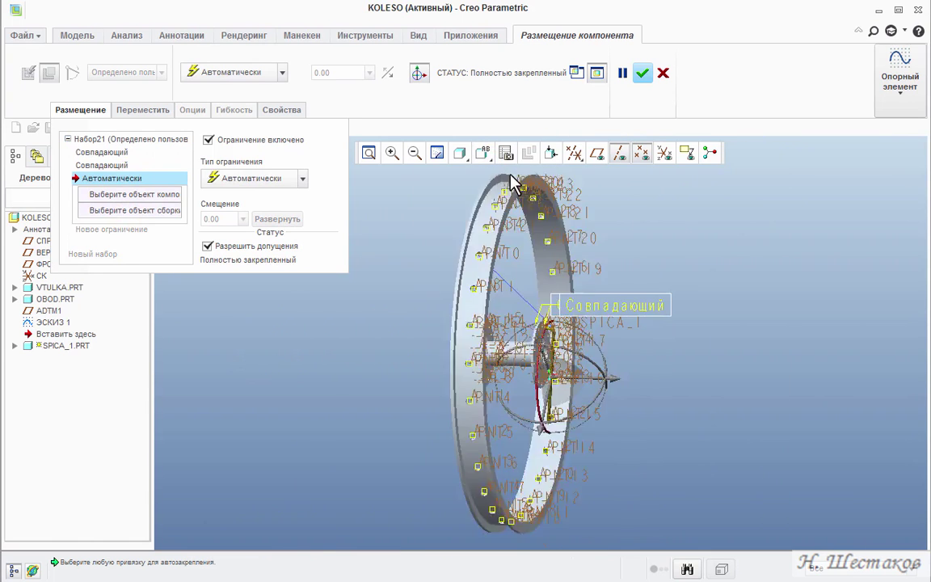
pyautogui.click(620, 159)
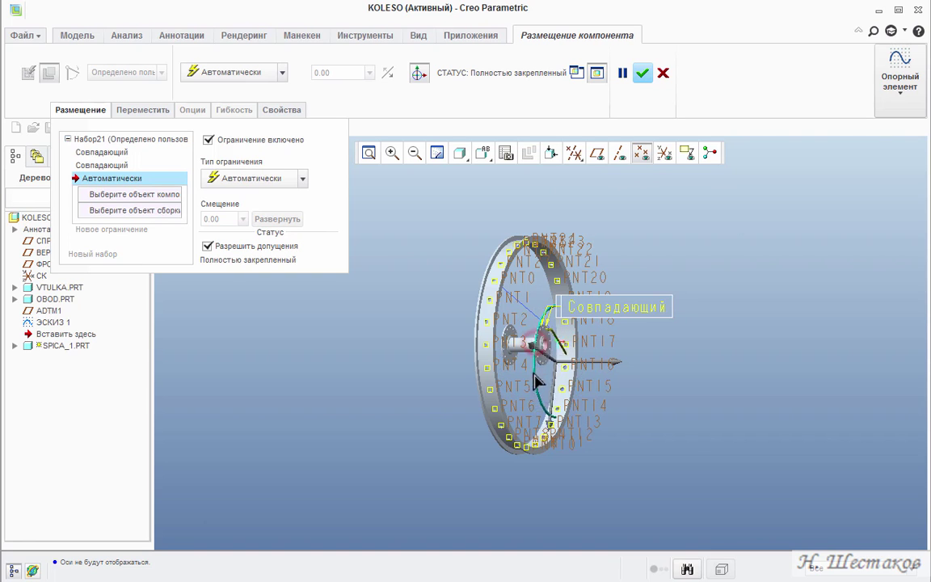
pyautogui.click(565, 340)
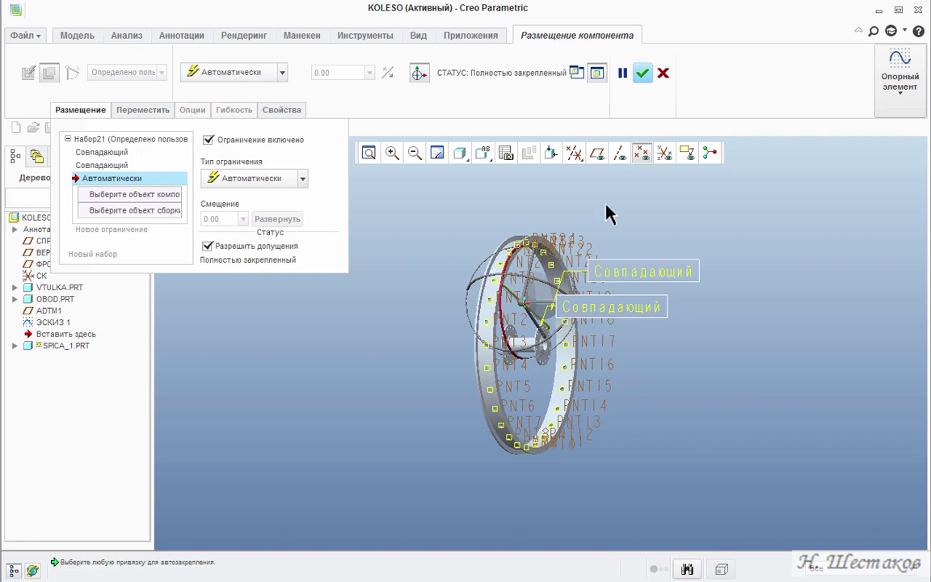
pyautogui.click(620, 153)
pyautogui.scroll(10, 508, 299)
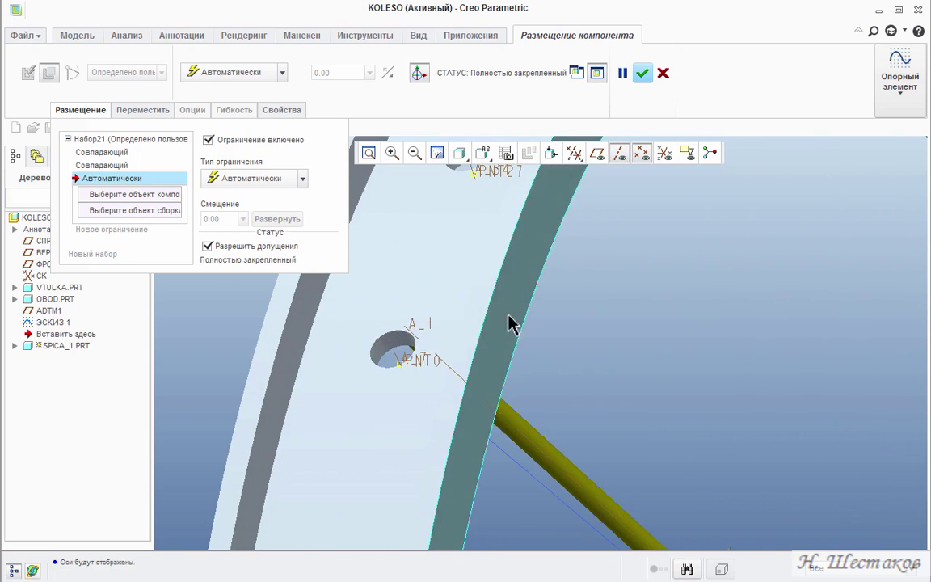
pyautogui.click(506, 396)
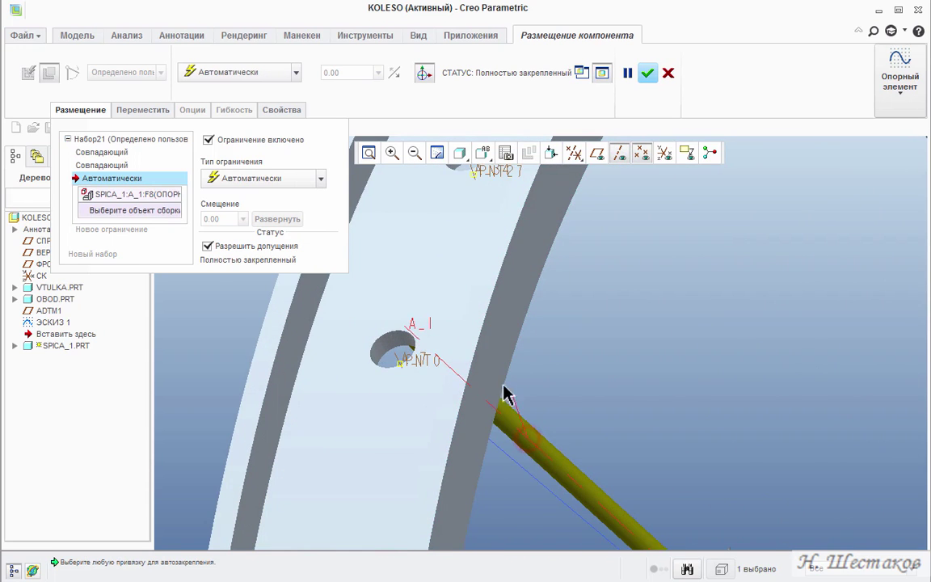
pyautogui.click(427, 363)
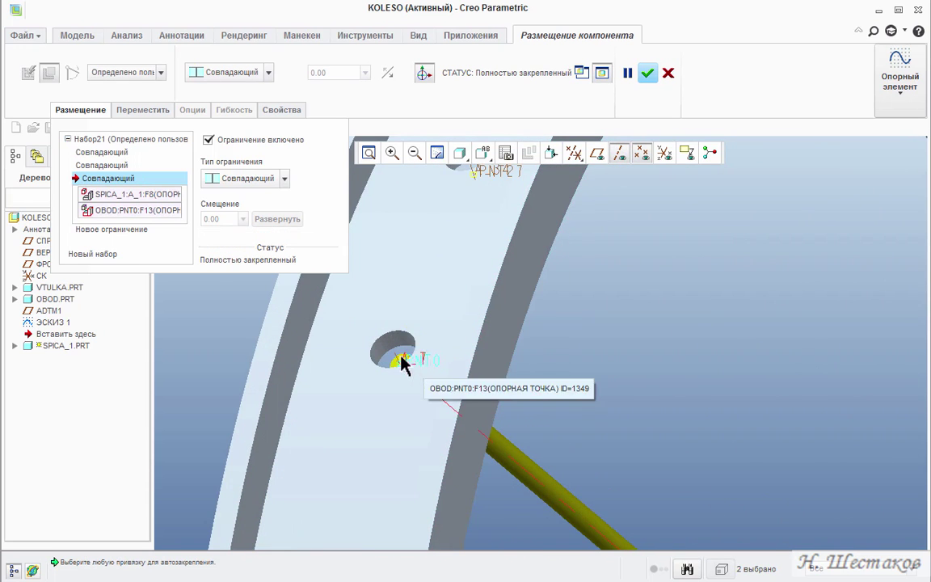
# Step: Check the spoke's alignment with the rim hole, accept its placement and restore the assembly's standard orientation
pyautogui.moveTo(405, 365); pyautogui.dragTo(417, 379, button='middle')
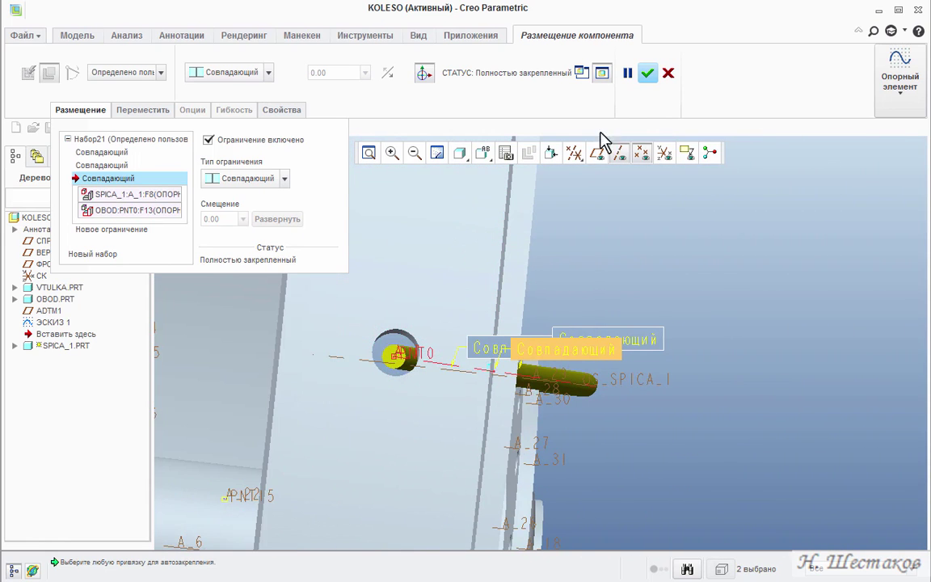
pyautogui.click(648, 75)
pyautogui.click(483, 154)
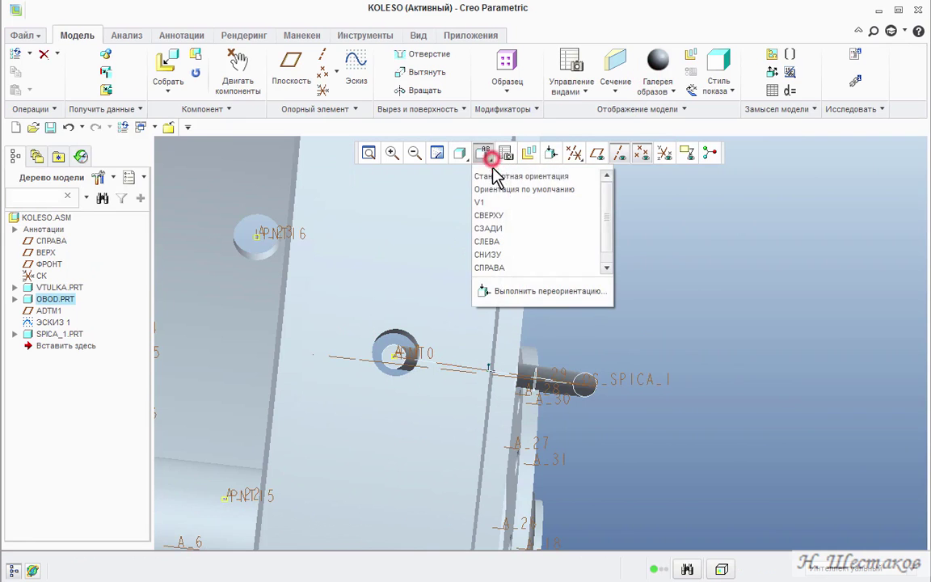
pyautogui.click(497, 178)
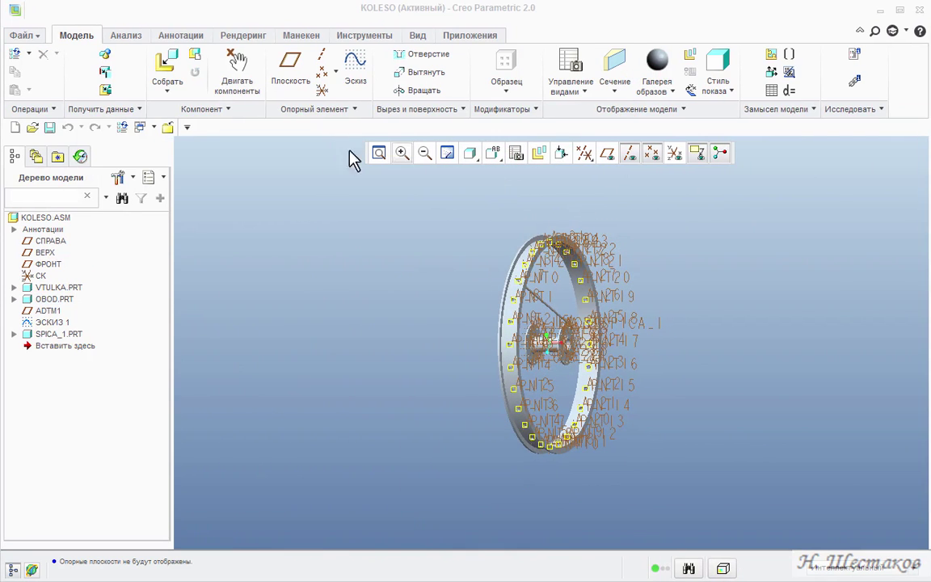
# Step: Switch to the SPICA_1 part window and show its datum planes
pyautogui.click(153, 128)
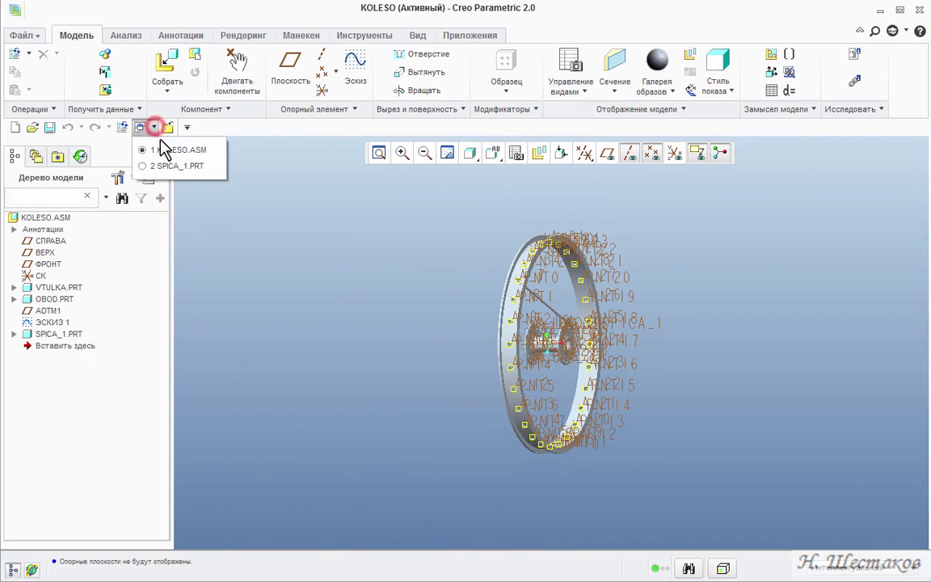
pyautogui.click(166, 167)
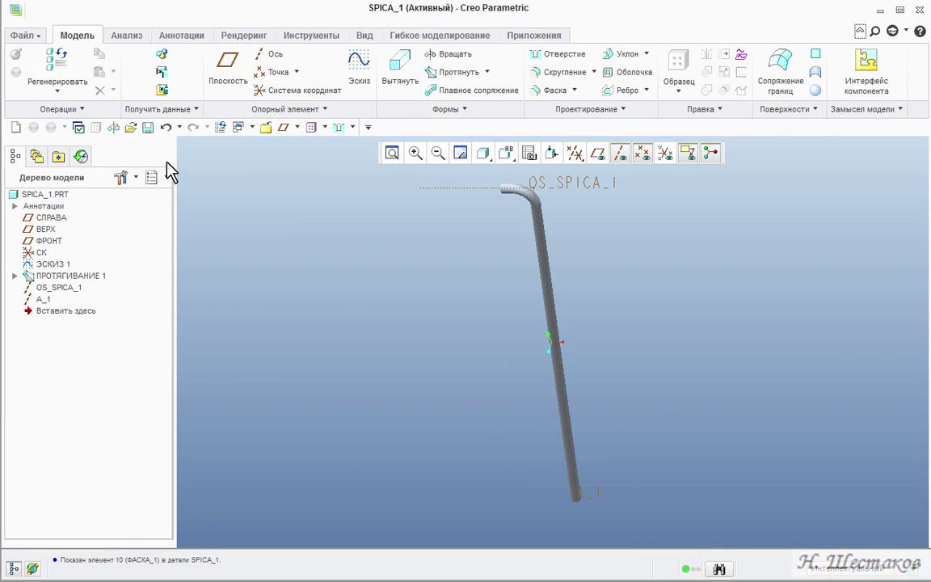
pyautogui.click(598, 154)
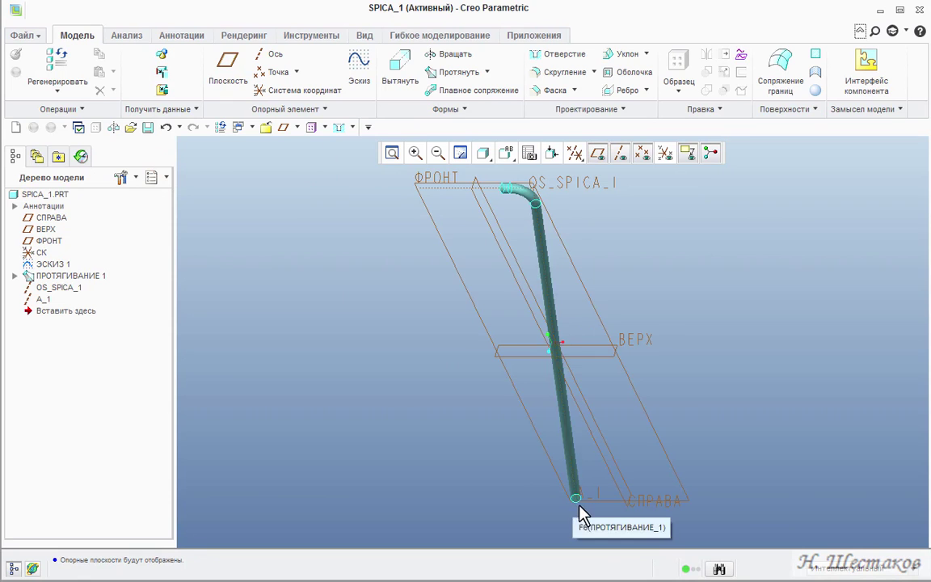
# Step: Chamfer the circular edge at the spoke's straight end using 45 x D with D set to 0.250
pyautogui.scroll(3, 579, 498)
pyautogui.moveTo(579, 499); pyautogui.dragTo(566, 419, button='middle')
pyautogui.hotkey('ctrl', 'd')
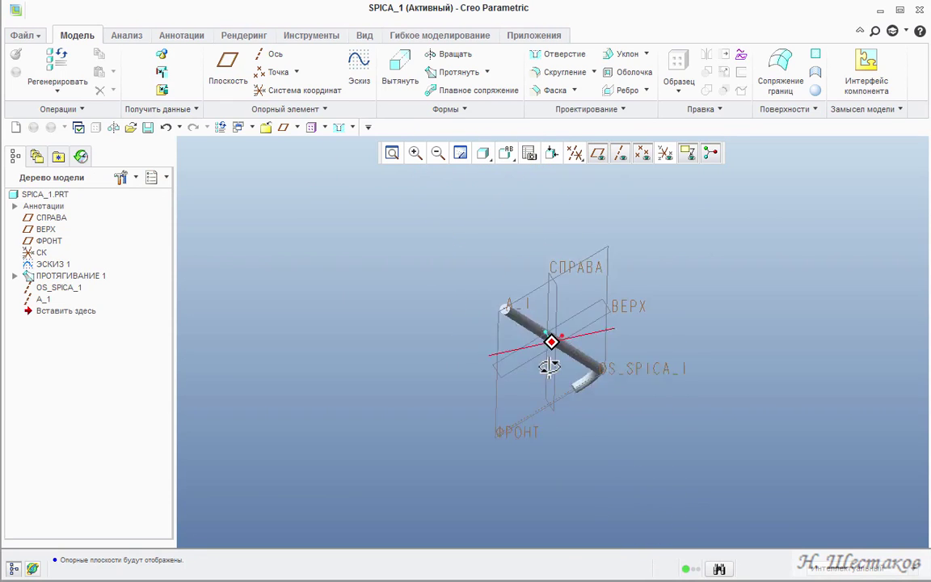
pyautogui.scroll(5, 502, 311)
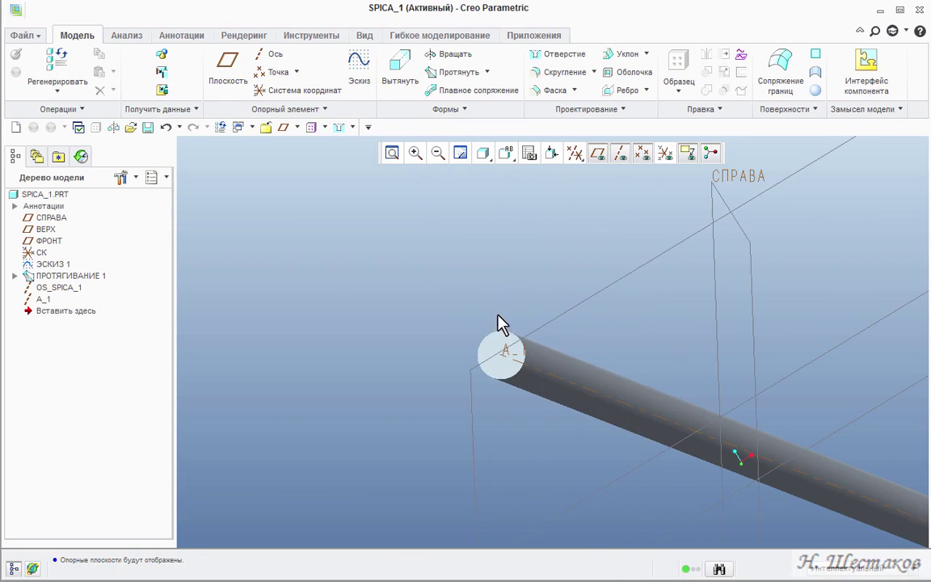
pyautogui.click(555, 90)
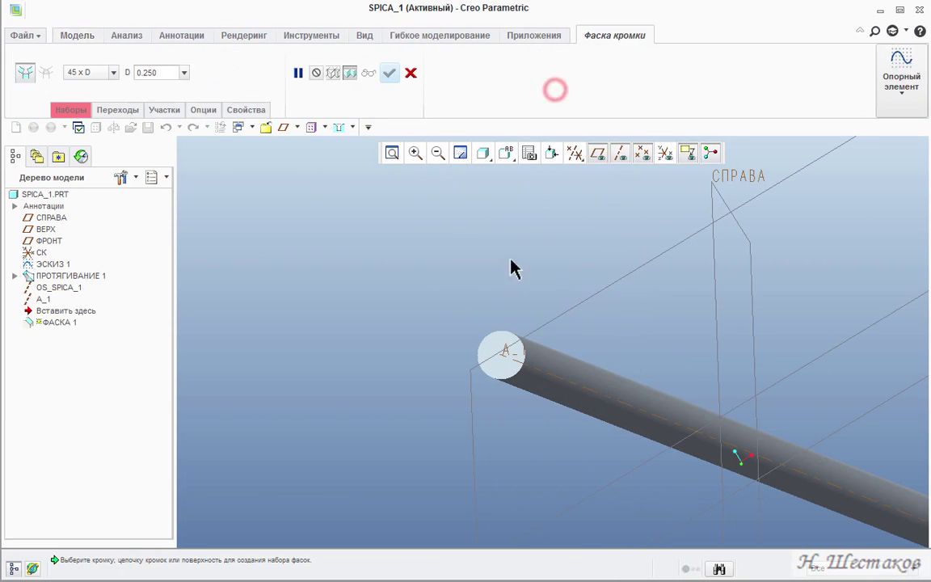
pyautogui.click(503, 333)
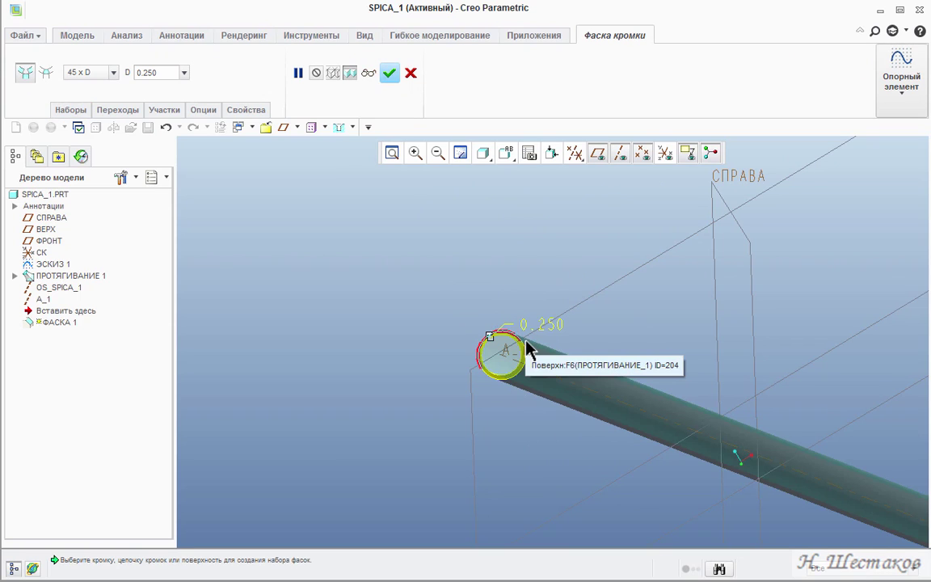
pyautogui.click(389, 74)
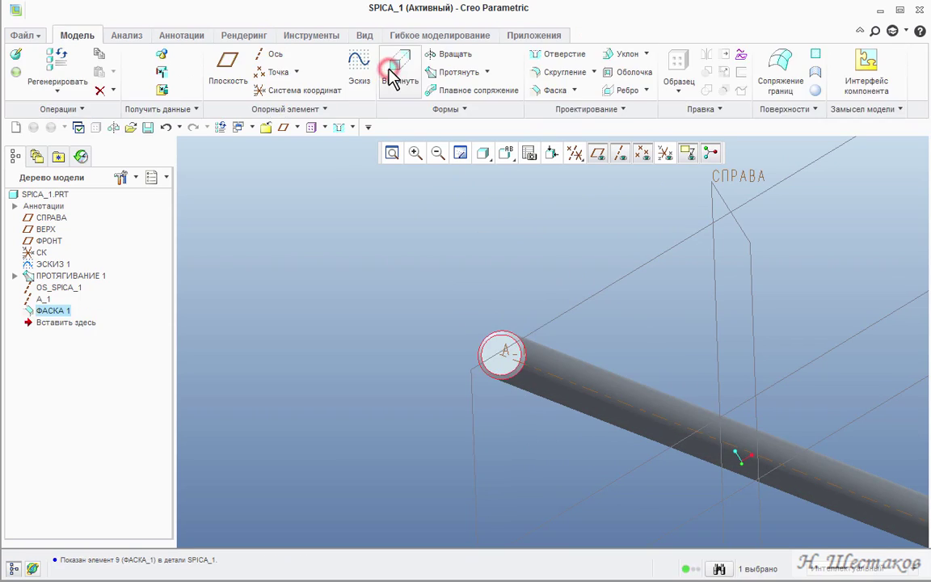
# Step: Start a cosmetic thread of the standard type and assign the spoke's cylindrical surface at the straight end as the thread surface
pyautogui.click(621, 110)
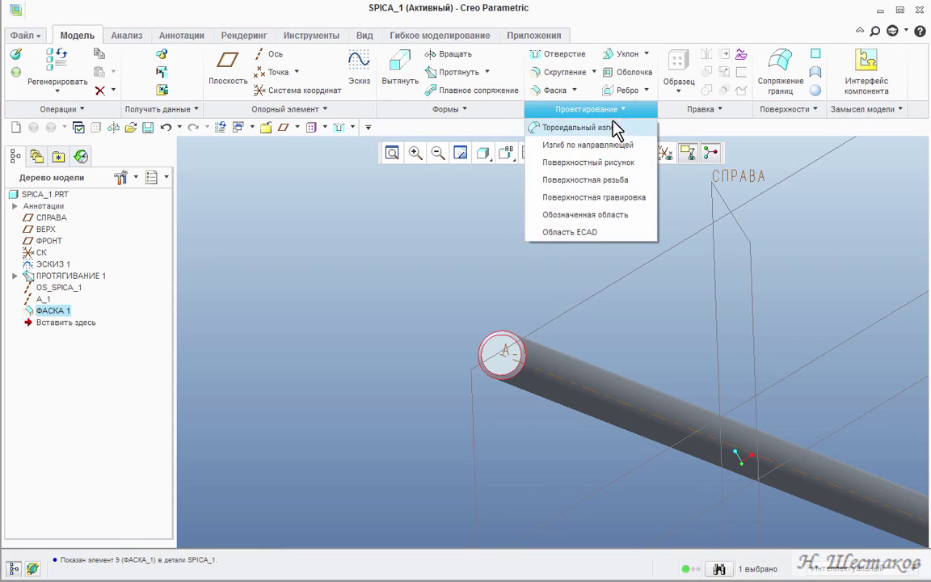
pyautogui.click(610, 181)
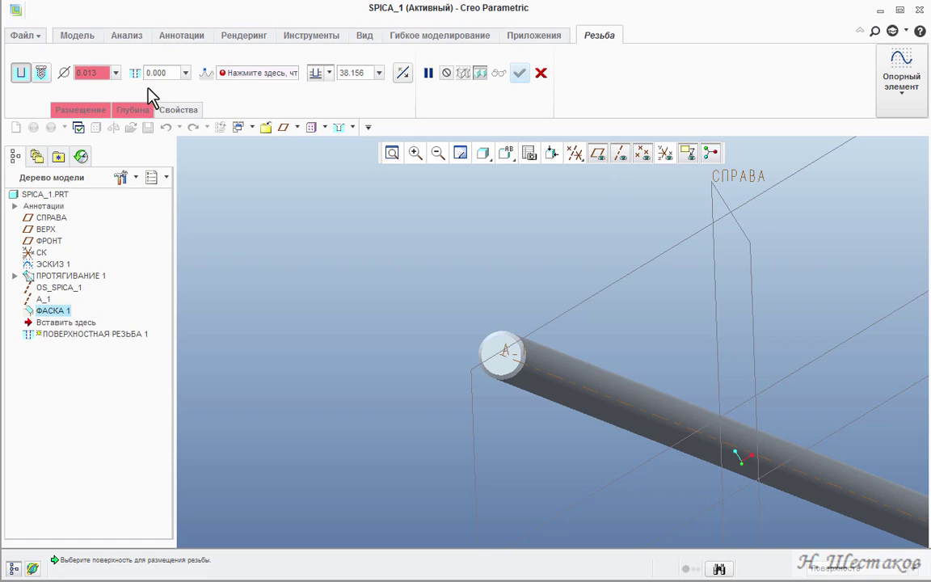
pyautogui.click(40, 73)
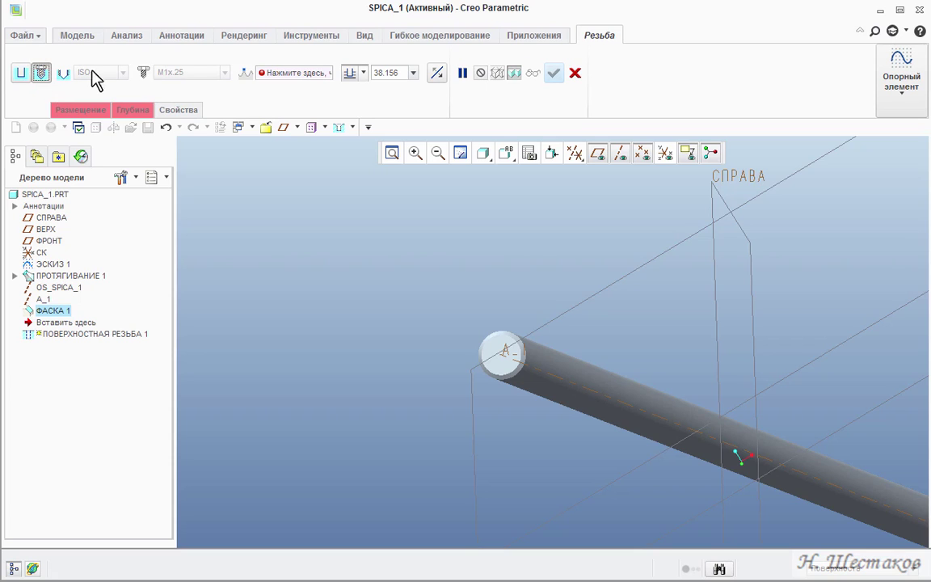
pyautogui.click(96, 111)
pyautogui.click(105, 152)
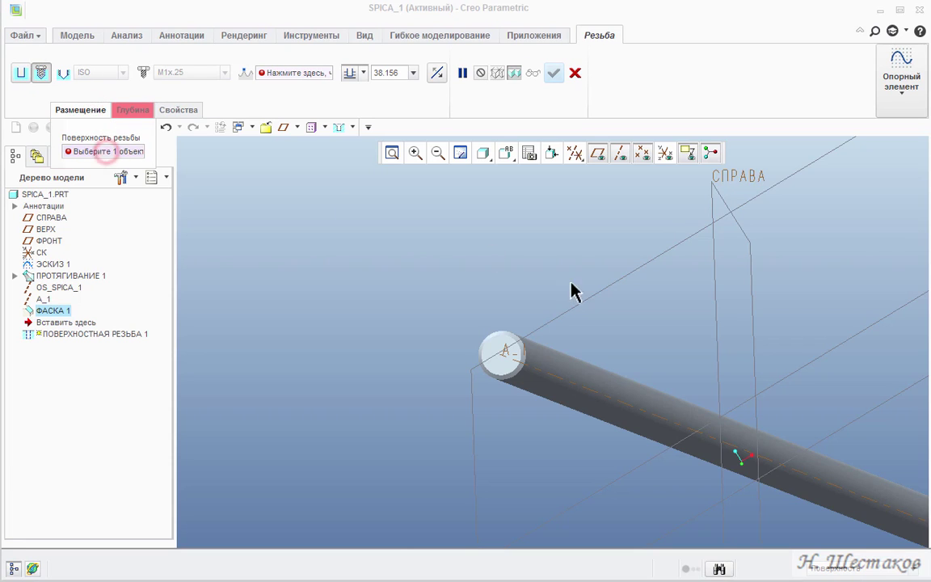
pyautogui.click(555, 362)
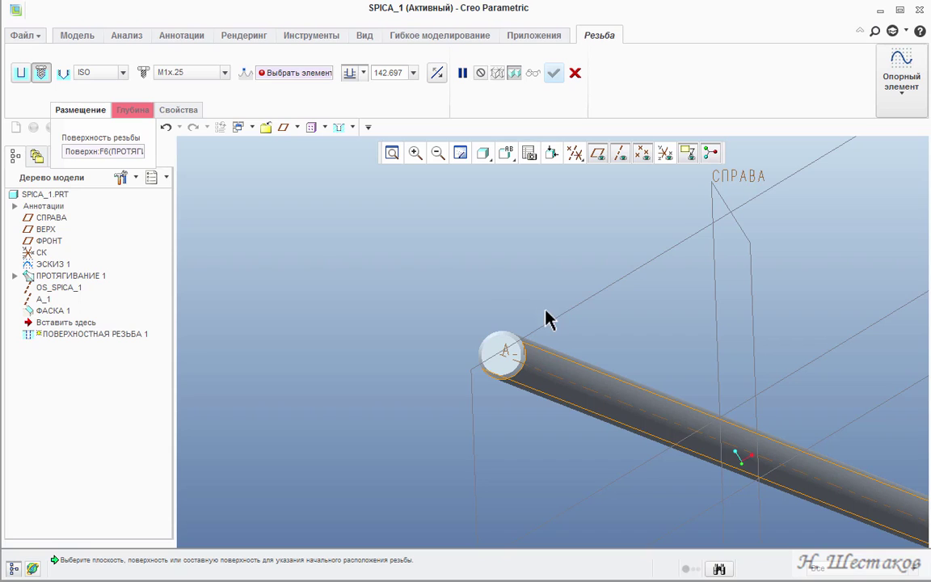
# Step: Set the cosmetic thread's series to GOST and its size to M3x.5
pyautogui.click(123, 72)
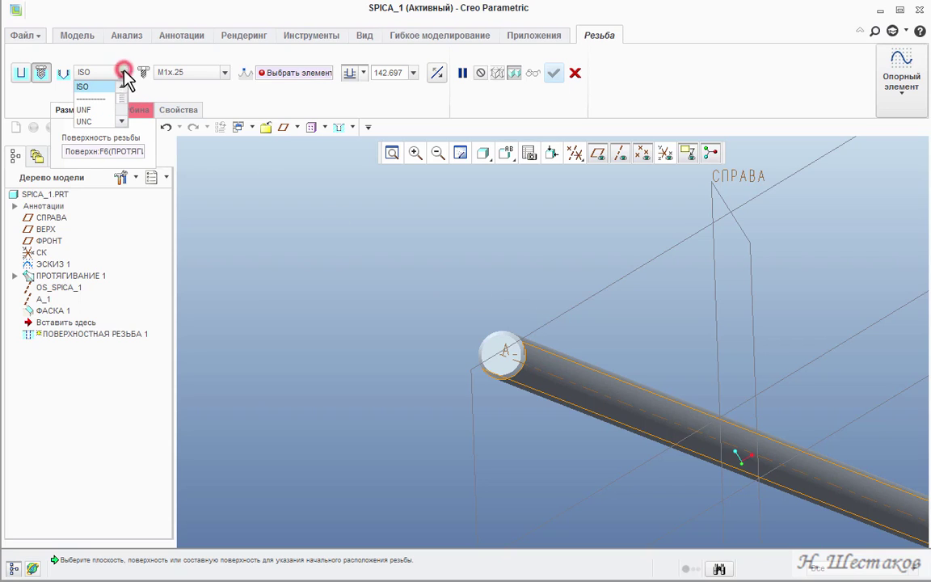
pyautogui.scroll(3, 125, 113)
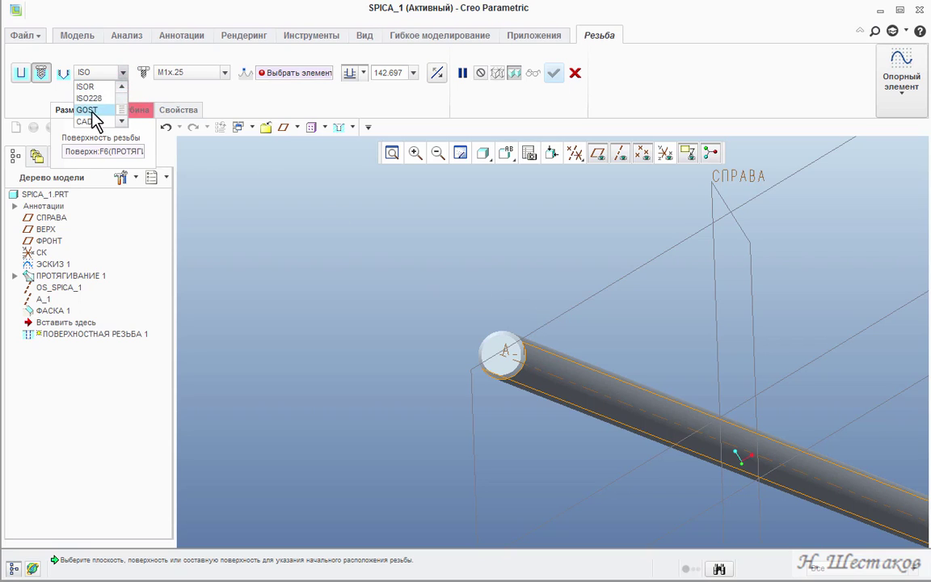
pyautogui.click(87, 110)
pyautogui.click(224, 72)
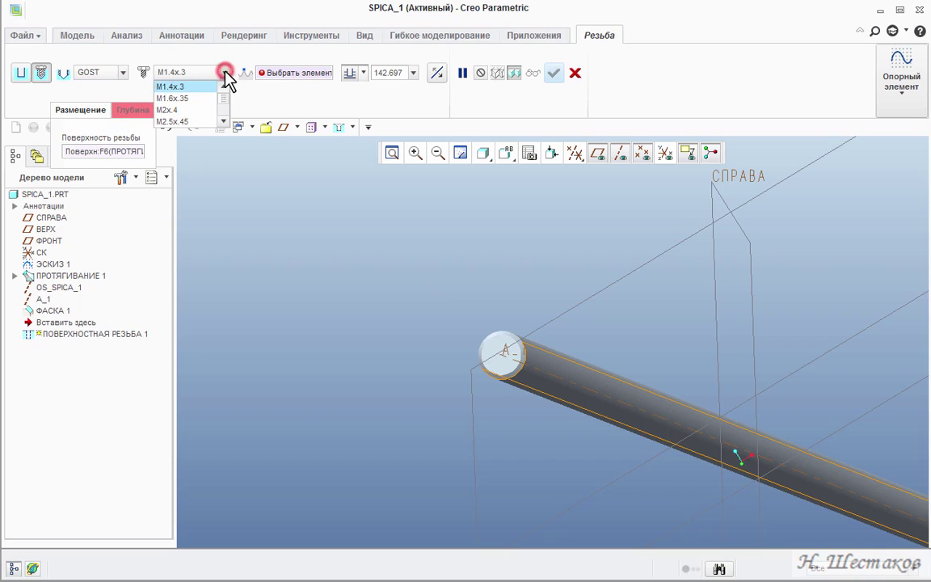
pyautogui.click(224, 113)
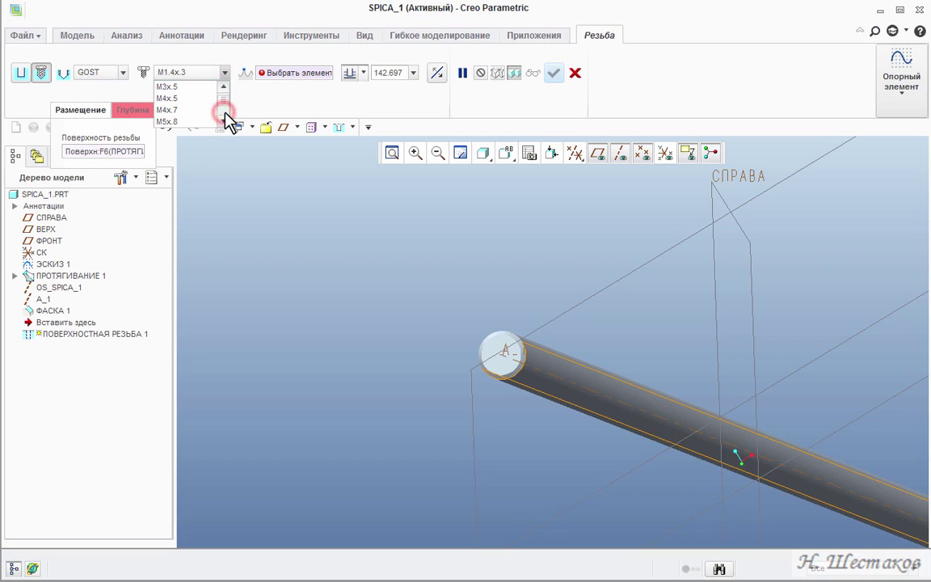
pyautogui.click(168, 86)
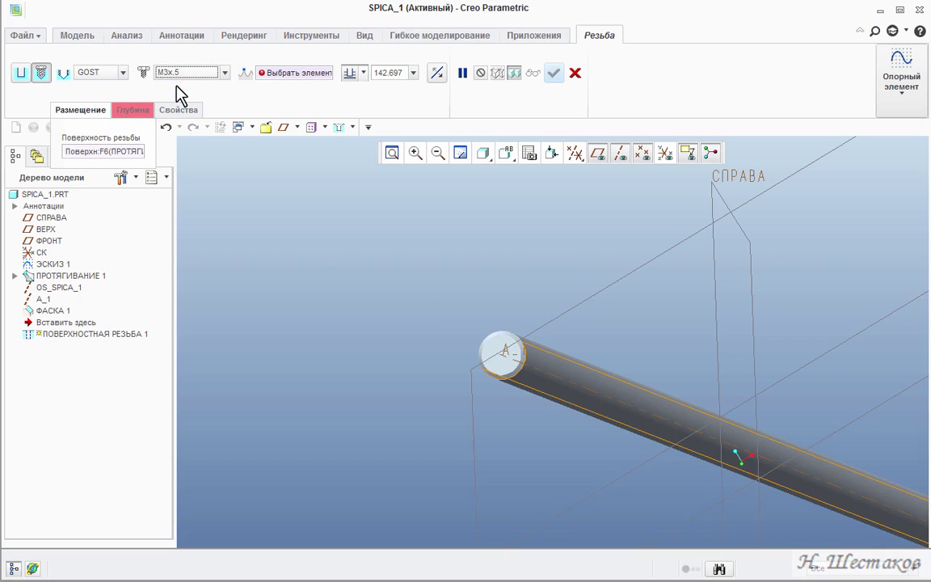
# Step: Set the thread depth to 20, start it from the spoke's straight end face and accept the thread
pyautogui.click(141, 111)
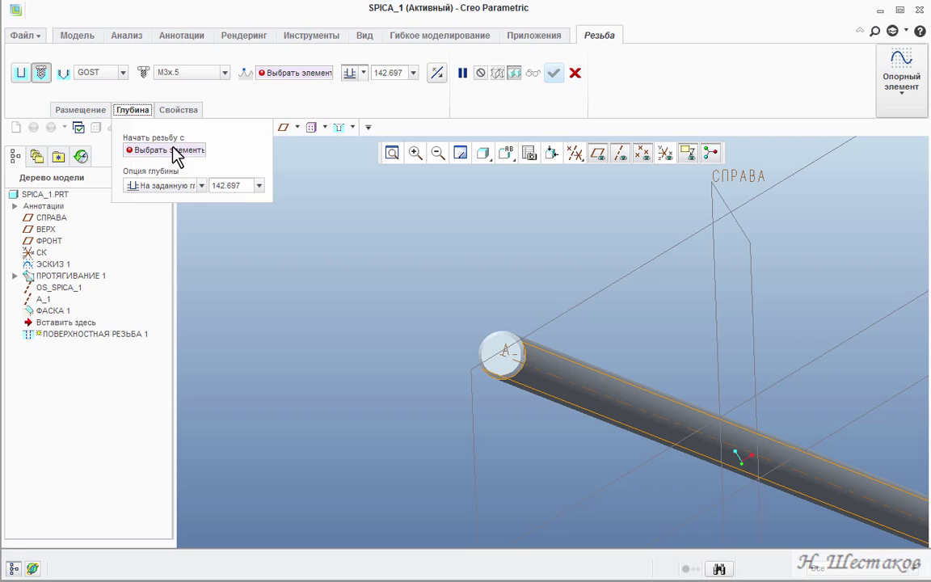
pyautogui.click(173, 149)
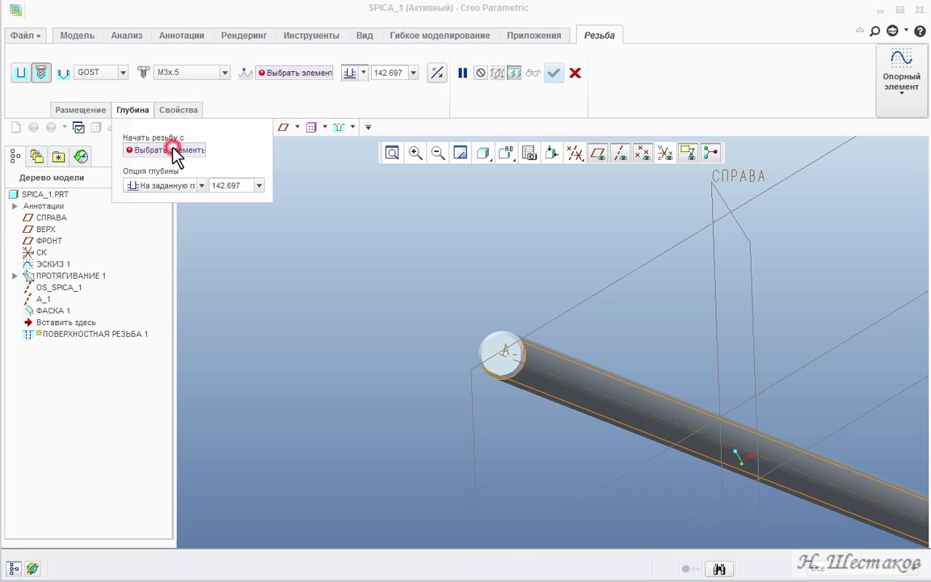
pyautogui.doubleClick(247, 185)
pyautogui.write('2')
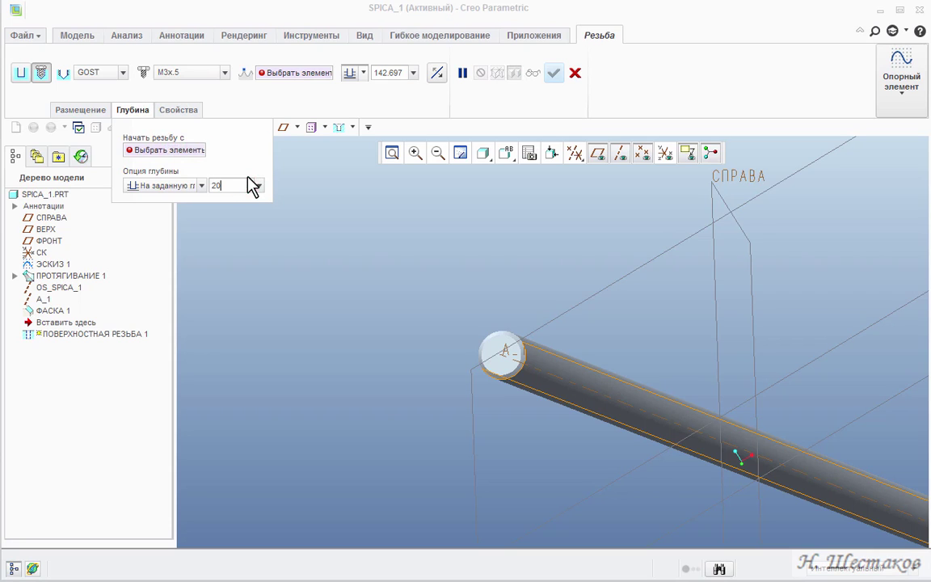
pyautogui.write('0')
pyautogui.press('Return')
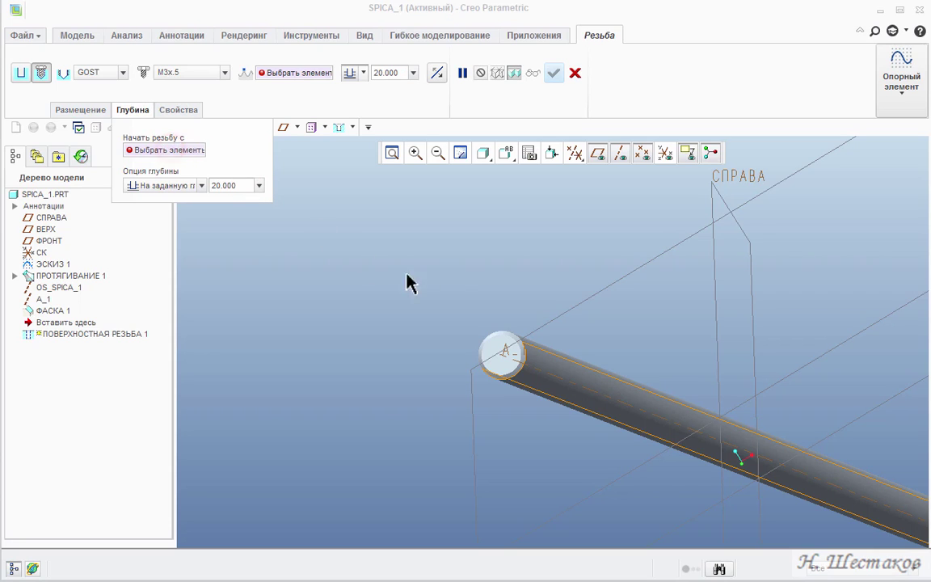
pyautogui.click(487, 348)
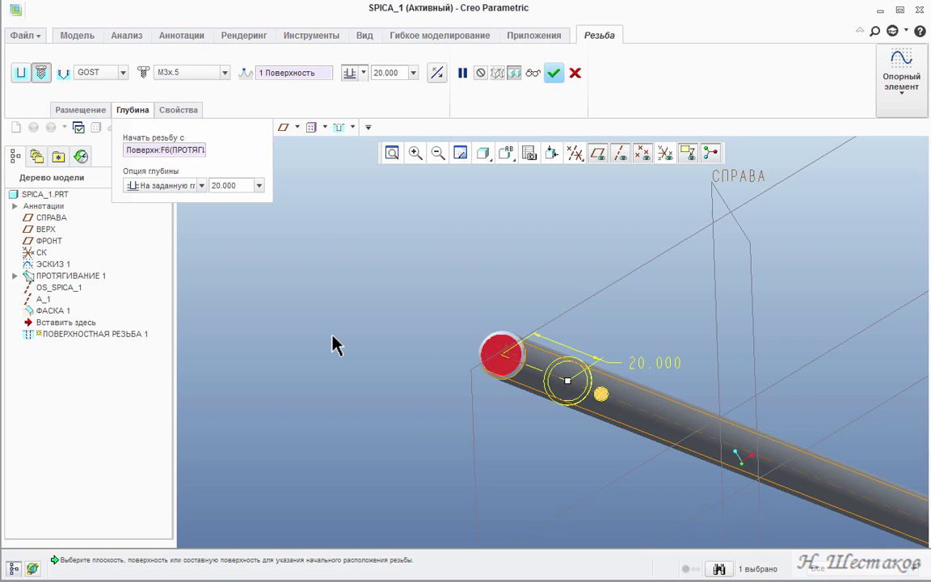
pyautogui.click(557, 74)
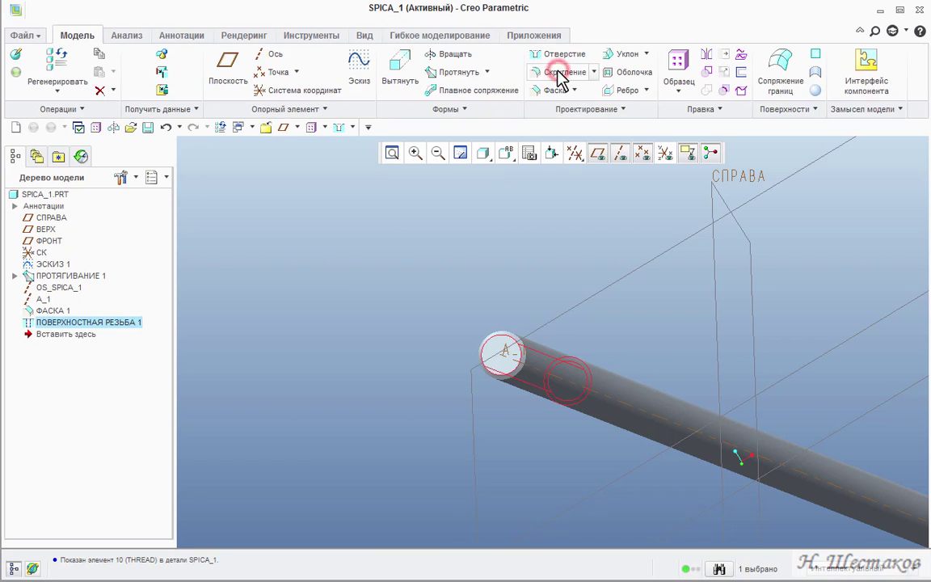
# Step: Start a sketch on the flat end face of the spoke's bent tip
pyautogui.click(513, 158)
pyautogui.click(514, 177)
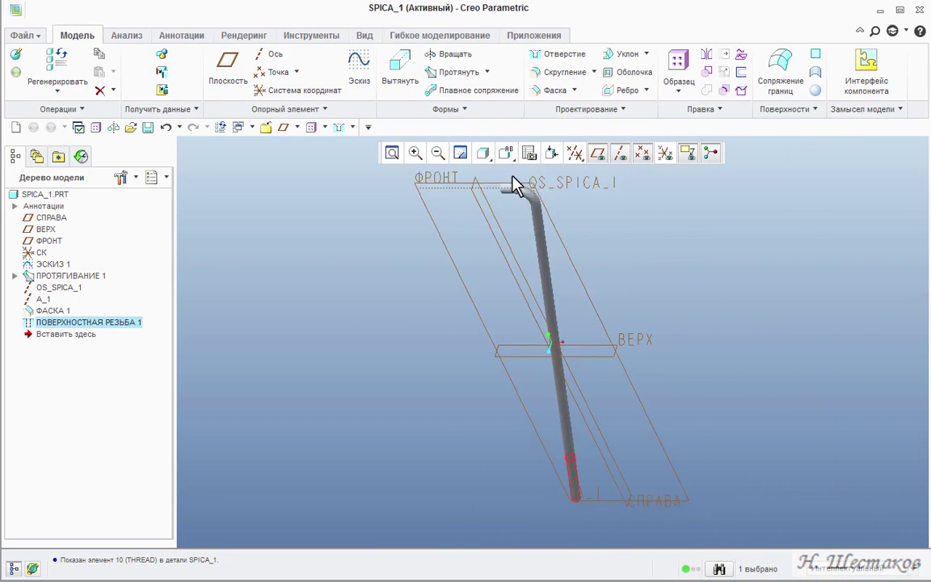
pyautogui.moveTo(514, 185); pyautogui.dragTo(566, 206, button='middle')
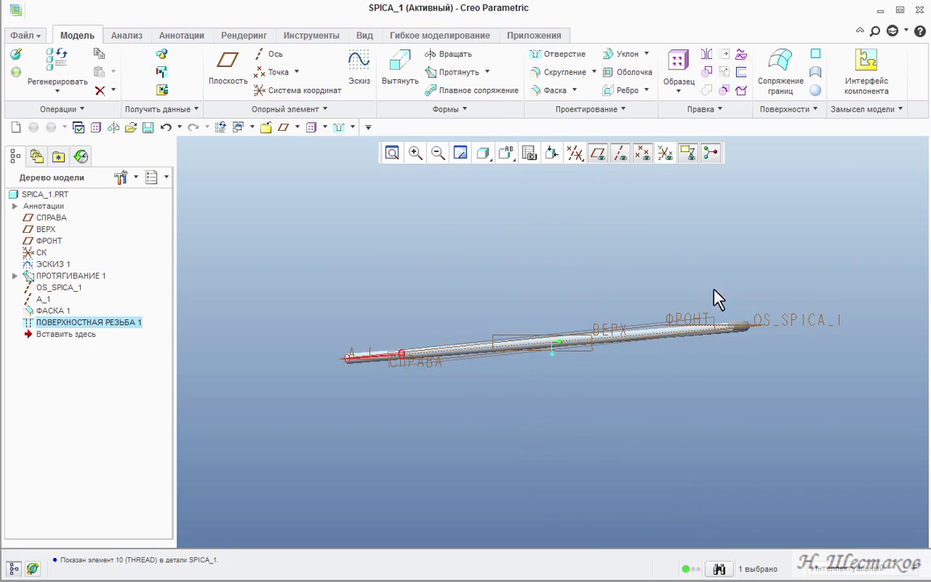
pyautogui.scroll(5, 727, 323)
pyautogui.moveTo(738, 349); pyautogui.dragTo(615, 305, button='middle')
pyautogui.click(608, 285)
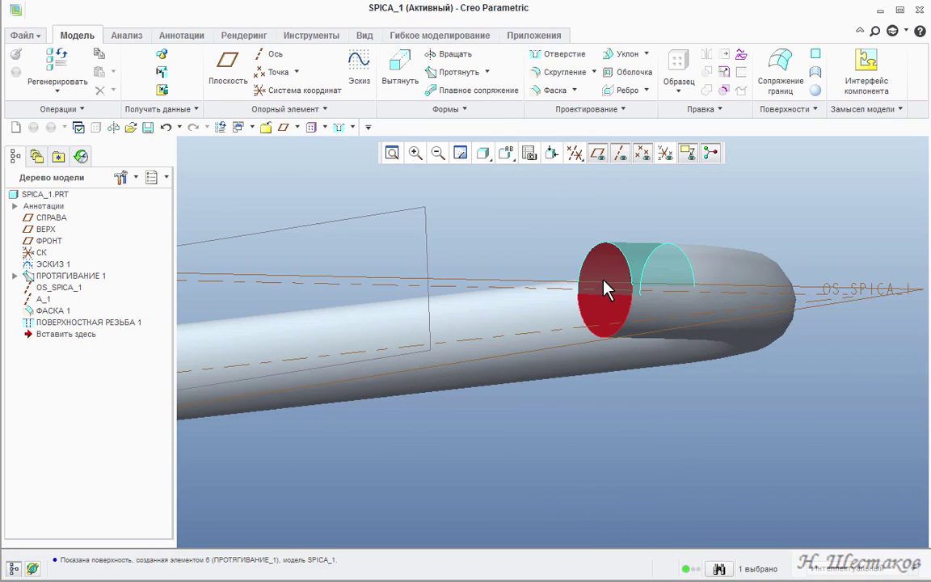
pyautogui.click(361, 75)
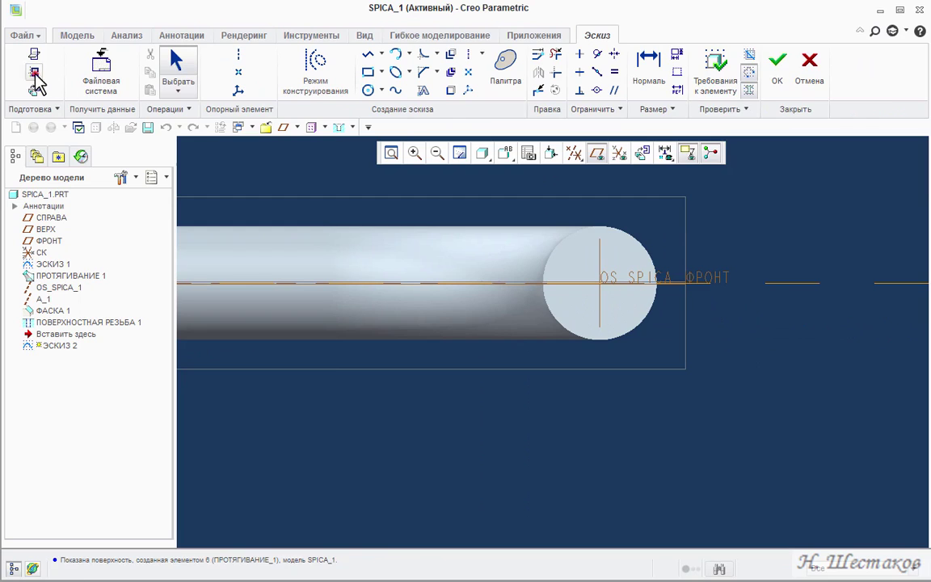
# Step: Add the end face's circular edge as a sketch reference and solve the references
pyautogui.click(34, 72)
pyautogui.click(559, 245)
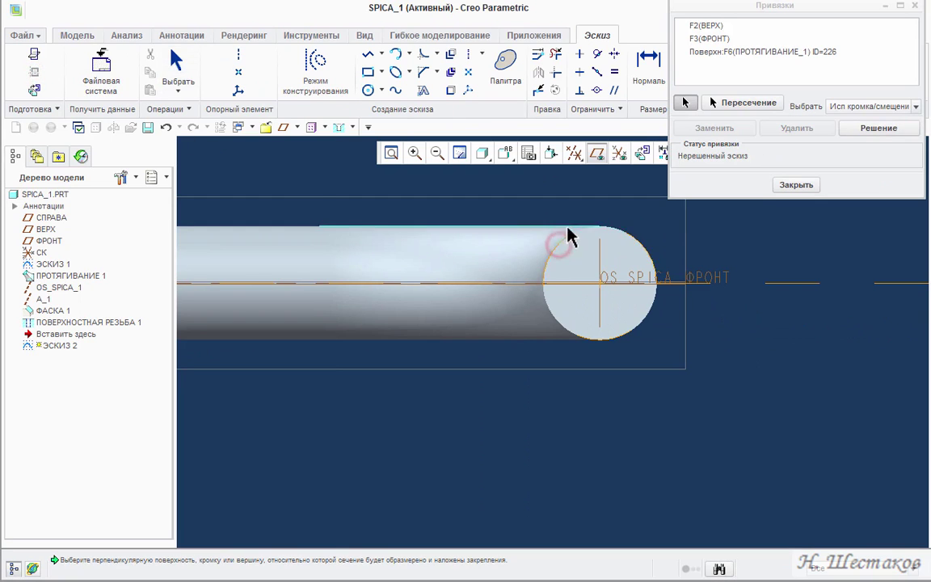
pyautogui.click(879, 129)
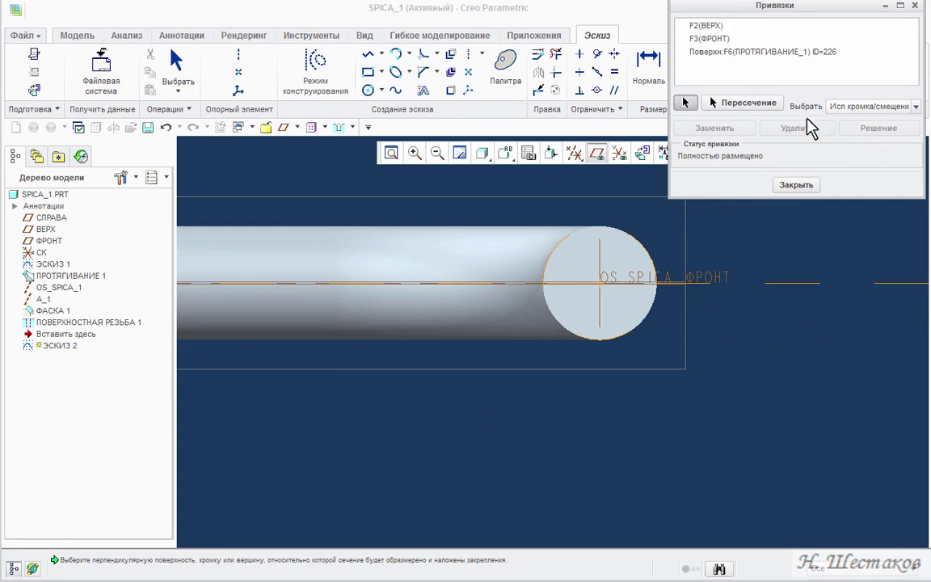
# Step: Sketch a circle about 4 in diameter, concentric with the round end face of the spoke's bent tip
pyautogui.click(368, 90)
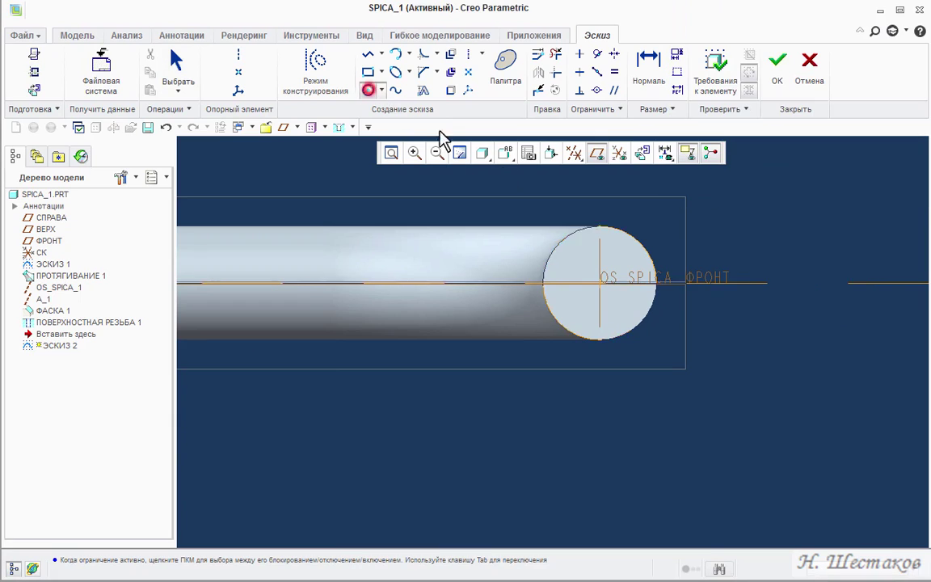
pyautogui.click(599, 281)
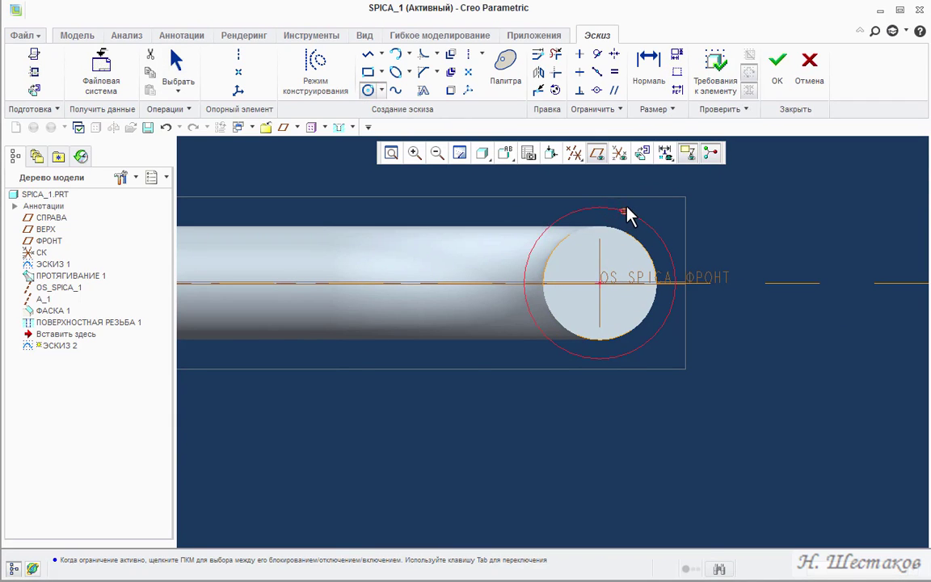
pyautogui.click(629, 214)
pyautogui.middleClick(636, 210)
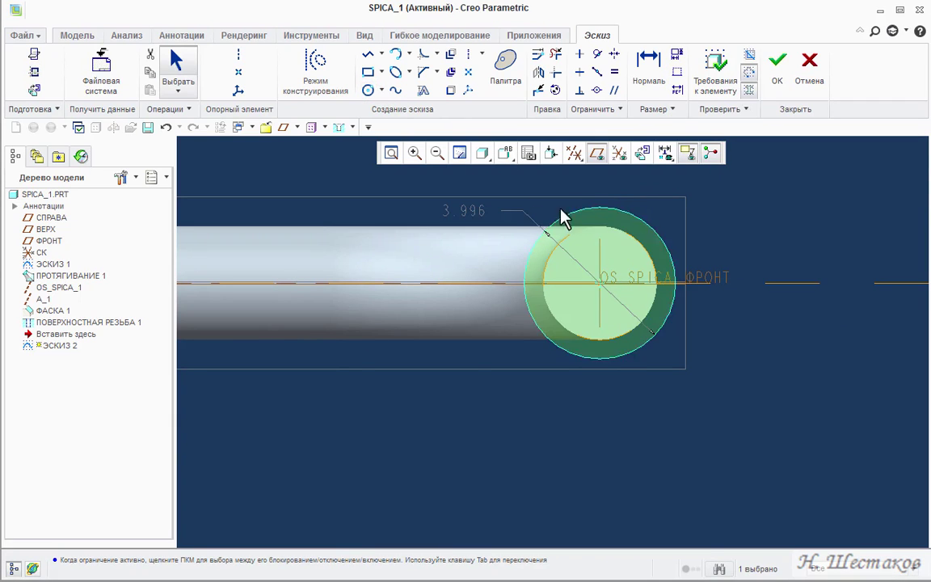
# Step: Set the circle's diameter to 4.5 and finish the sketch
pyautogui.click(476, 212)
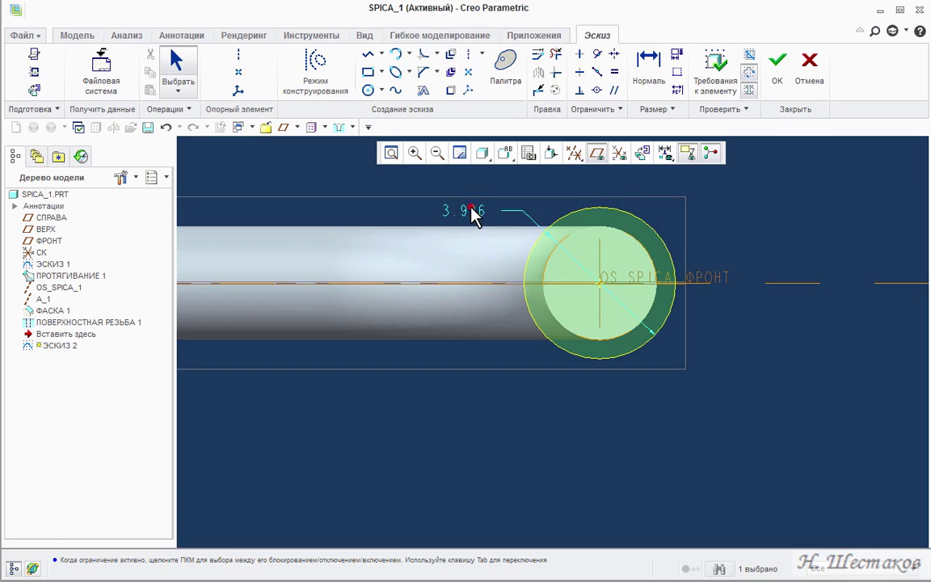
pyautogui.doubleClick(477, 212)
pyautogui.write('4')
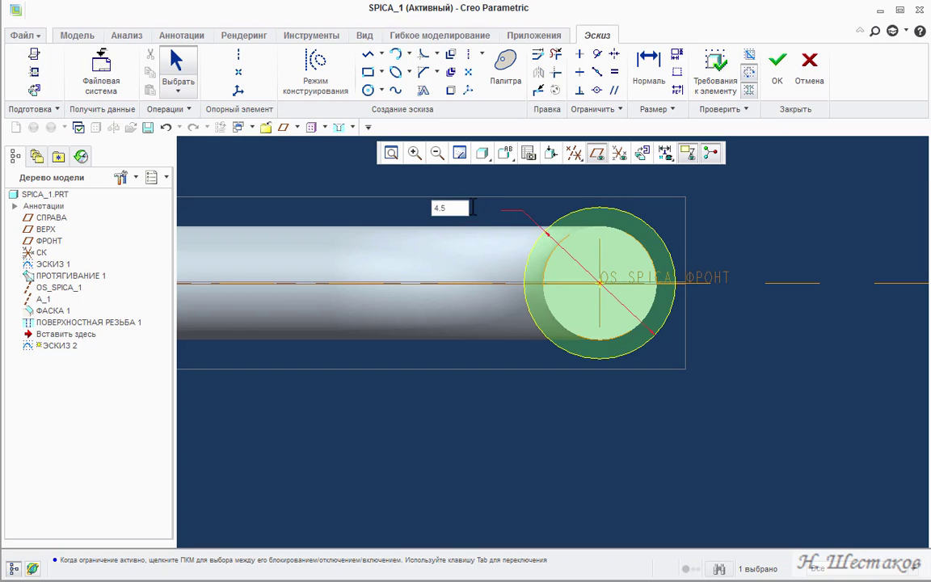
pyautogui.write('.5')
pyautogui.press('Return')
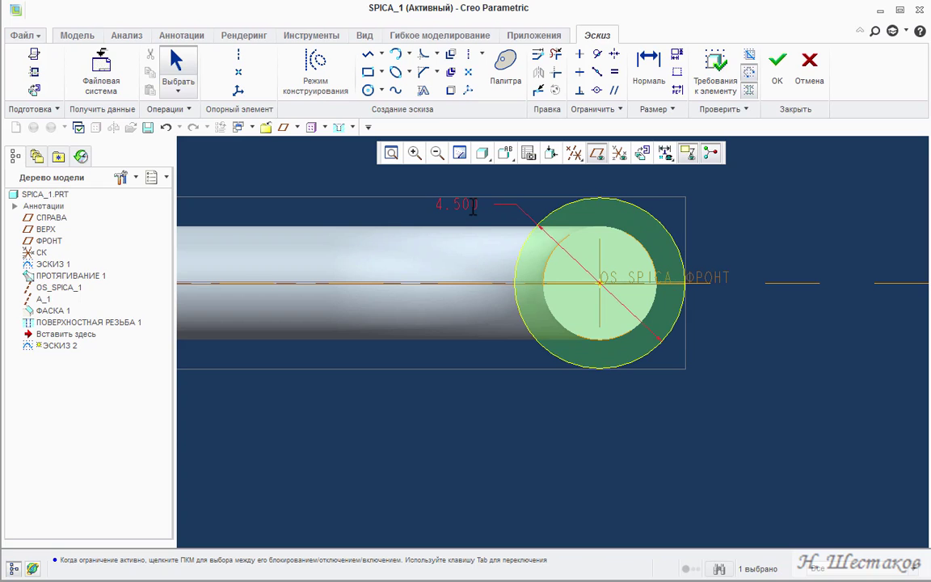
pyautogui.click(775, 80)
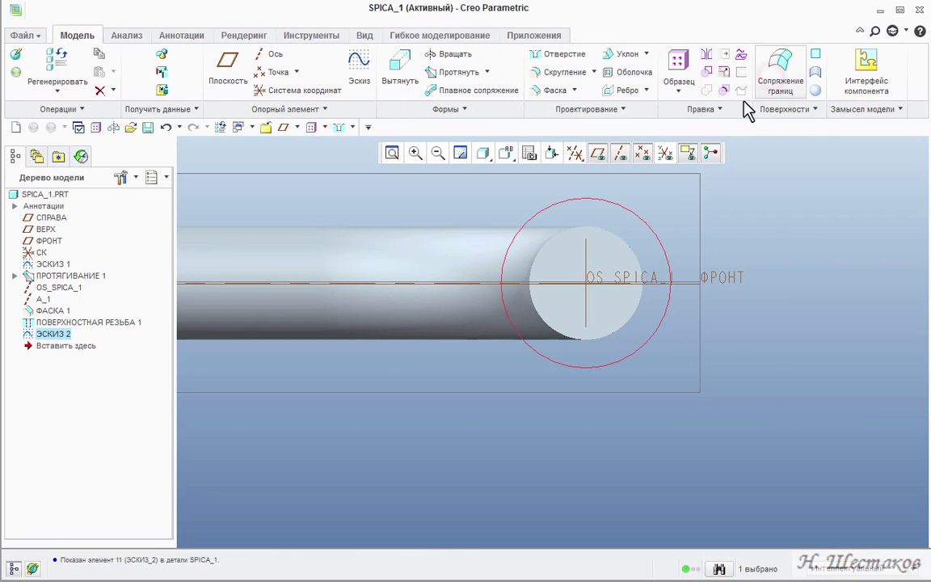
# Step: Extrude the circle outward by 1.5 from the bent tip to form the spoke's head
pyautogui.click(408, 71)
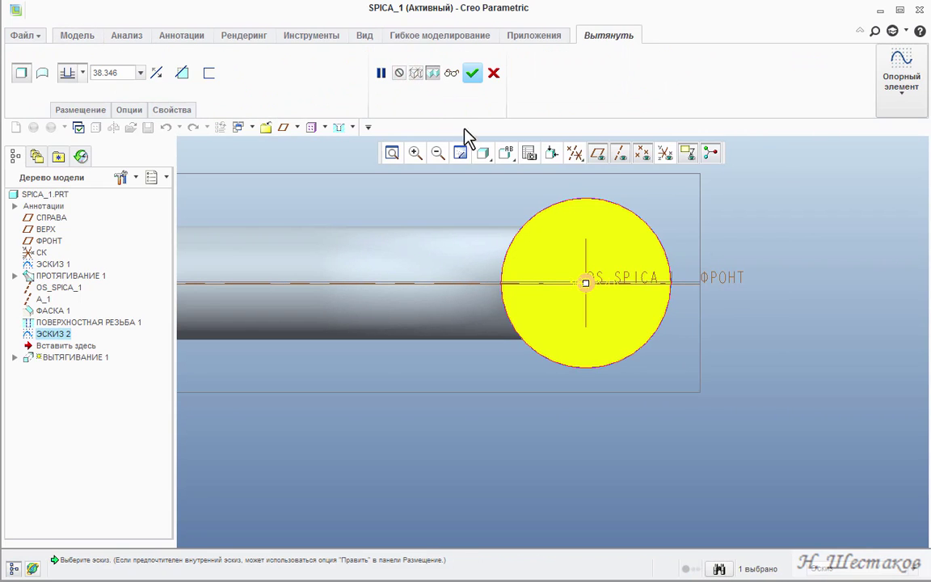
pyautogui.moveTo(705, 220); pyautogui.dragTo(623, 245, button='middle')
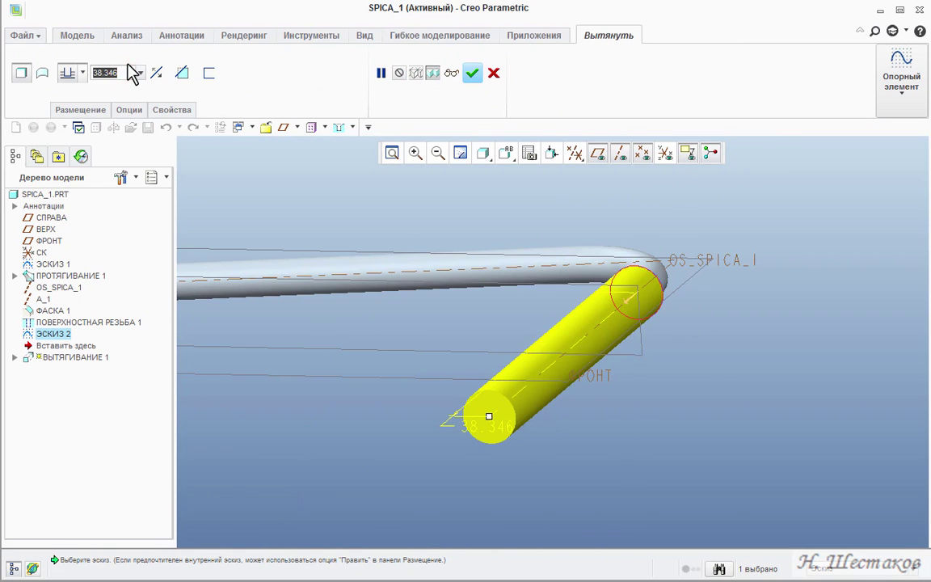
pyautogui.write('1.5')
pyautogui.press('Return')
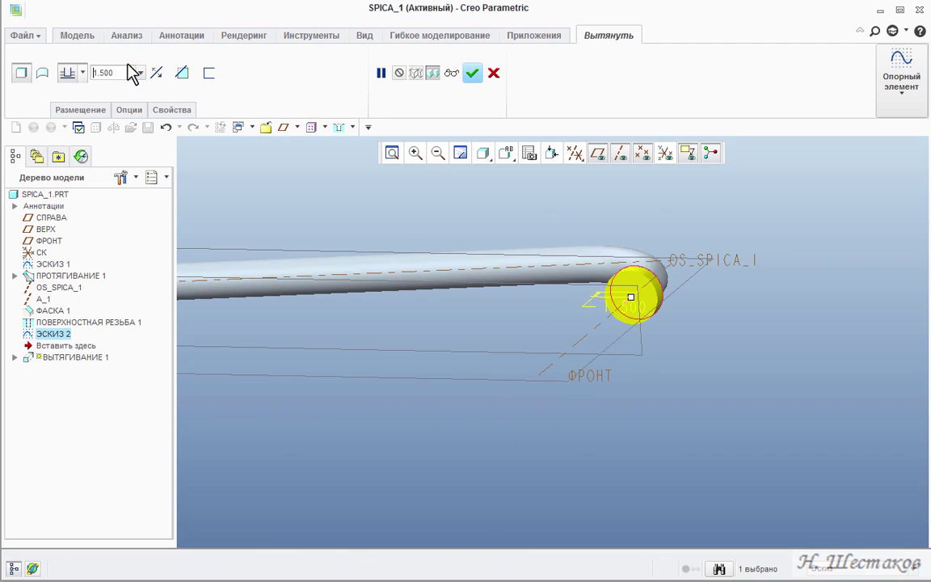
pyautogui.click(473, 73)
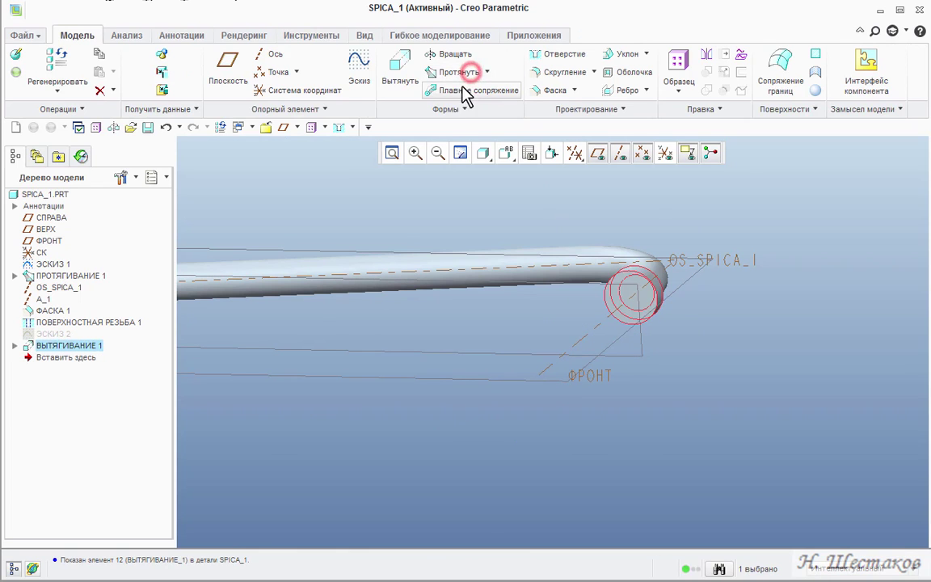
# Step: Round the outer circular edge of the spoke's head with a radius of 0.5
pyautogui.click(566, 72)
pyautogui.click(635, 316)
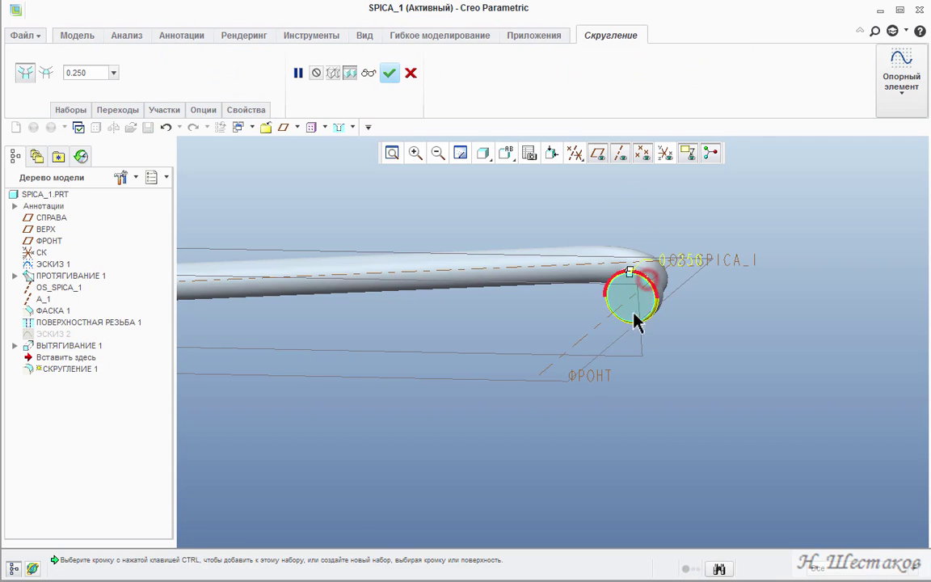
pyautogui.doubleClick(685, 260)
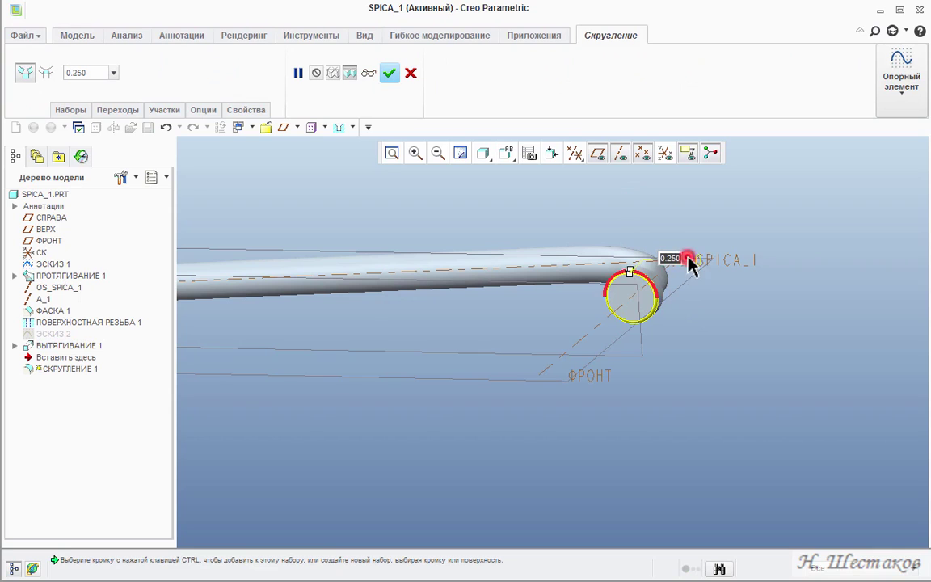
pyautogui.write('0.5')
pyautogui.press('Return')
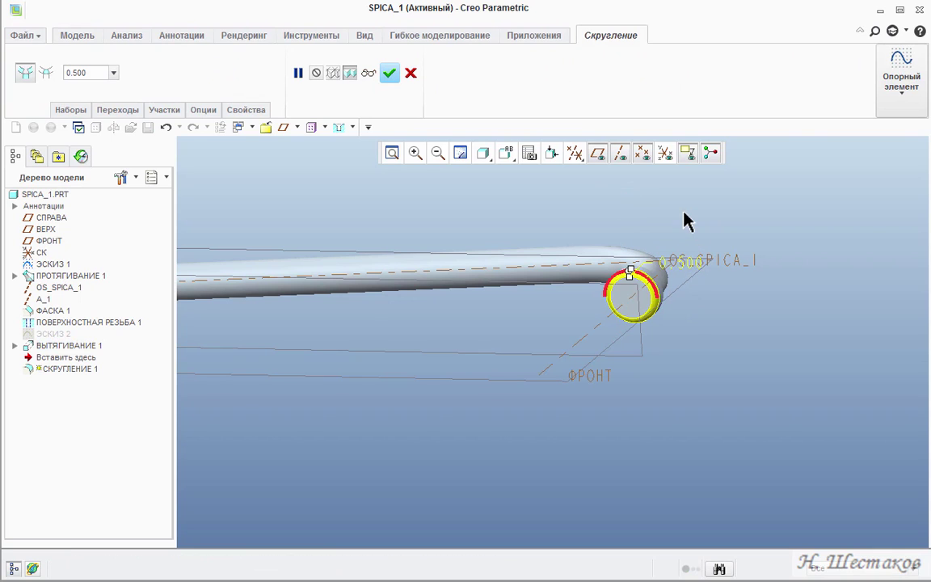
pyautogui.click(389, 73)
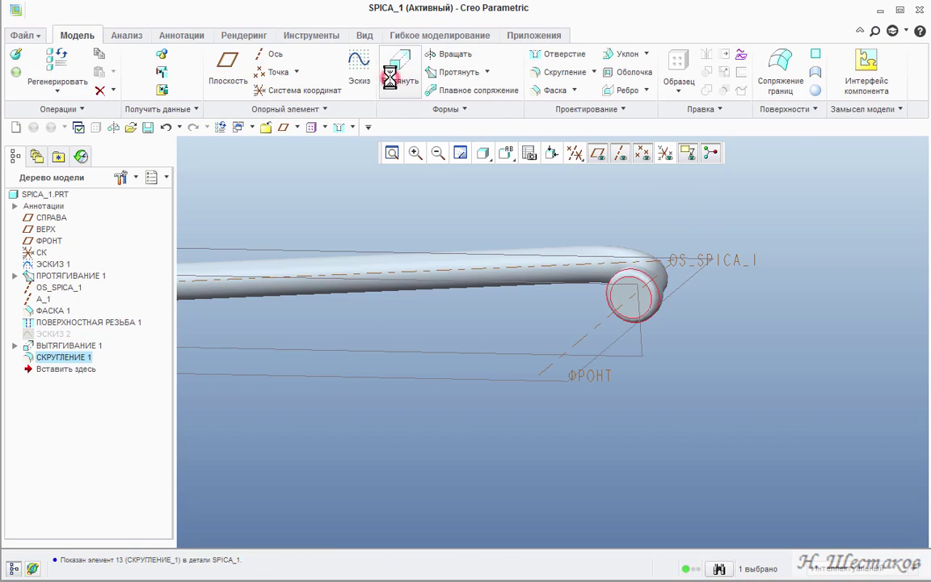
# Step: Restore the spoke to its standard orientation and save the SPICA_1 part
pyautogui.click(511, 153)
pyautogui.click(516, 178)
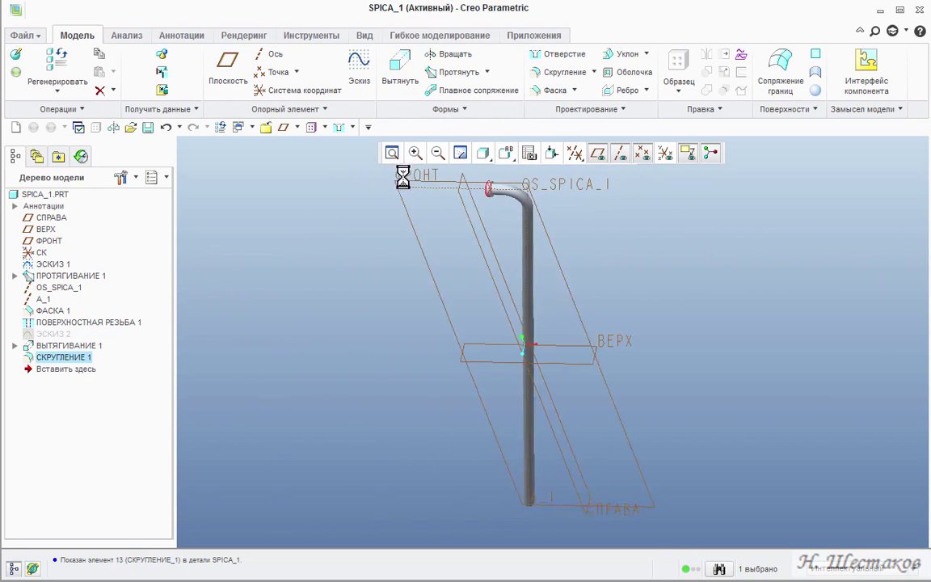
pyautogui.click(148, 127)
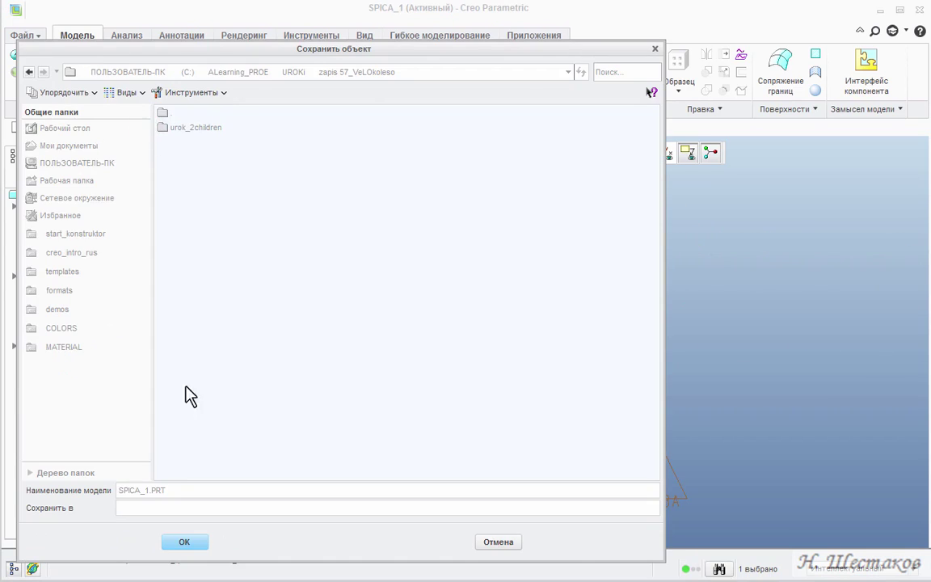
pyautogui.click(185, 542)
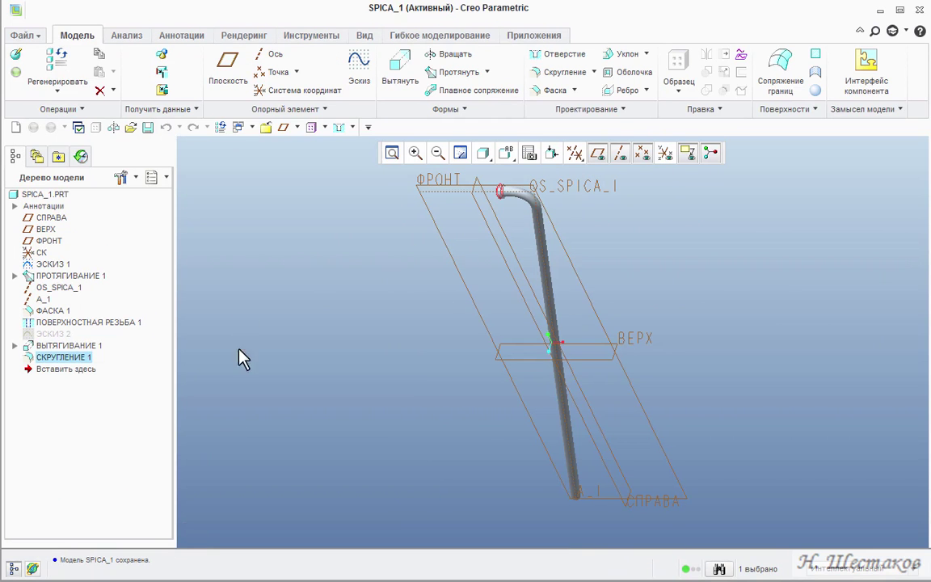
# Step: Switch to the KOLESO assembly and hide its datum planes, axes and points
pyautogui.click(252, 127)
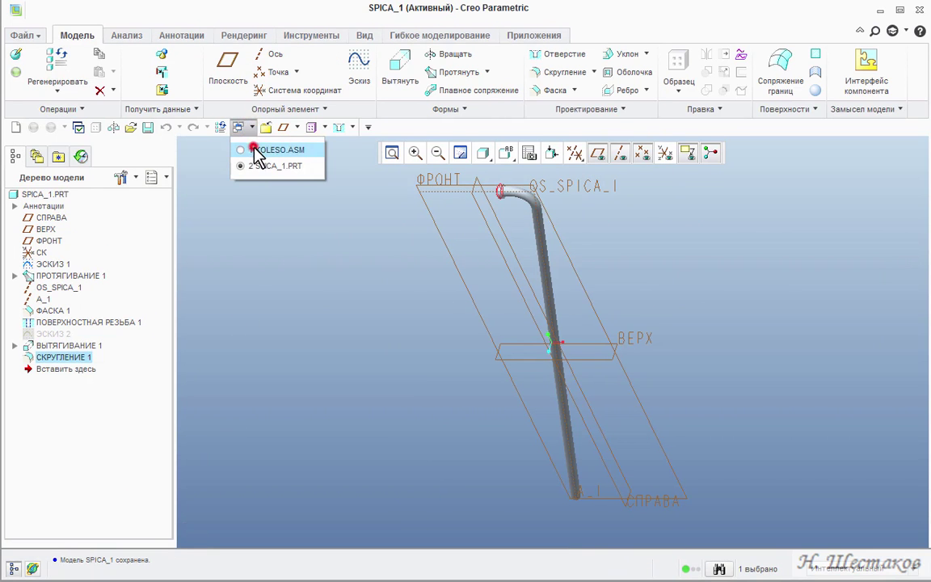
pyautogui.click(254, 147)
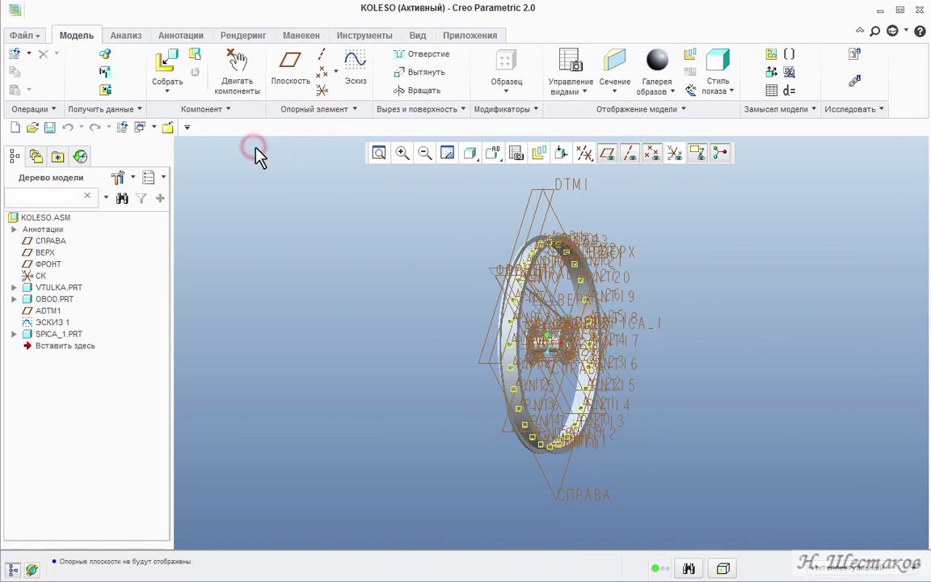
pyautogui.click(607, 154)
pyautogui.click(630, 154)
pyautogui.click(651, 153)
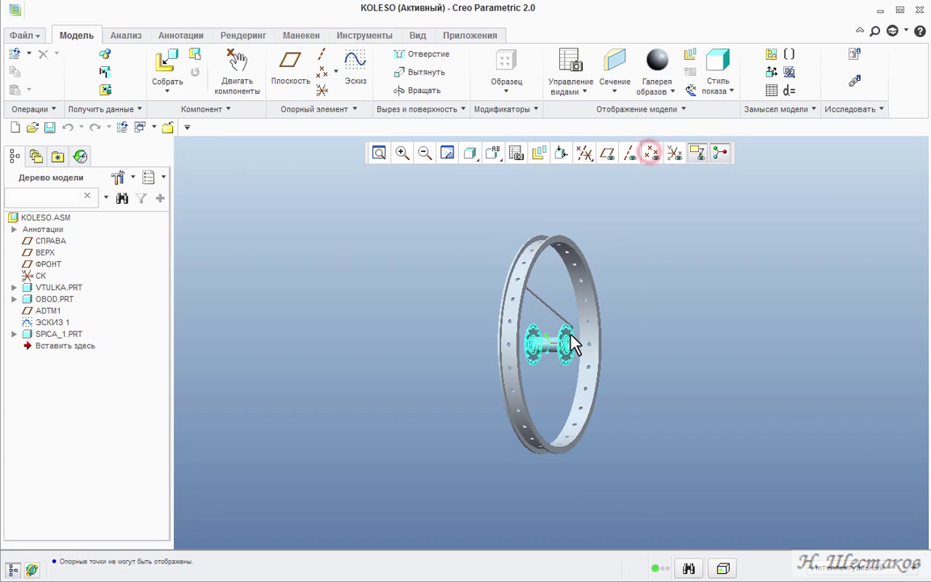
# Step: Start a pattern of the SPICA_1 spoke in the assembly and set the pattern type to axis (Ось)
pyautogui.moveTo(557, 335)
pyautogui.mouseDown(button='middle')
pyautogui.moveTo(575, 326)
pyautogui.moveTo(604, 364)
pyautogui.mouseUp(button='middle')
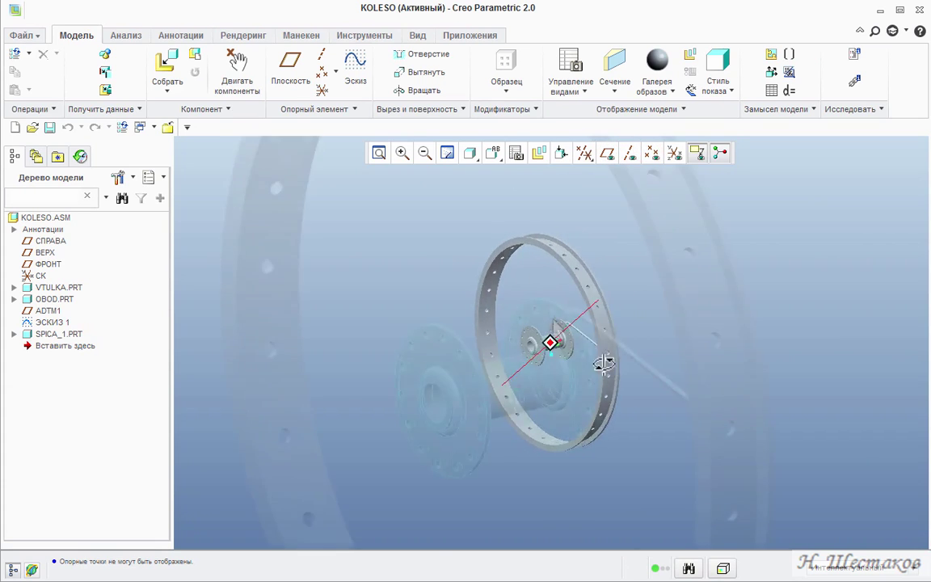
pyautogui.scroll(5, 605, 364)
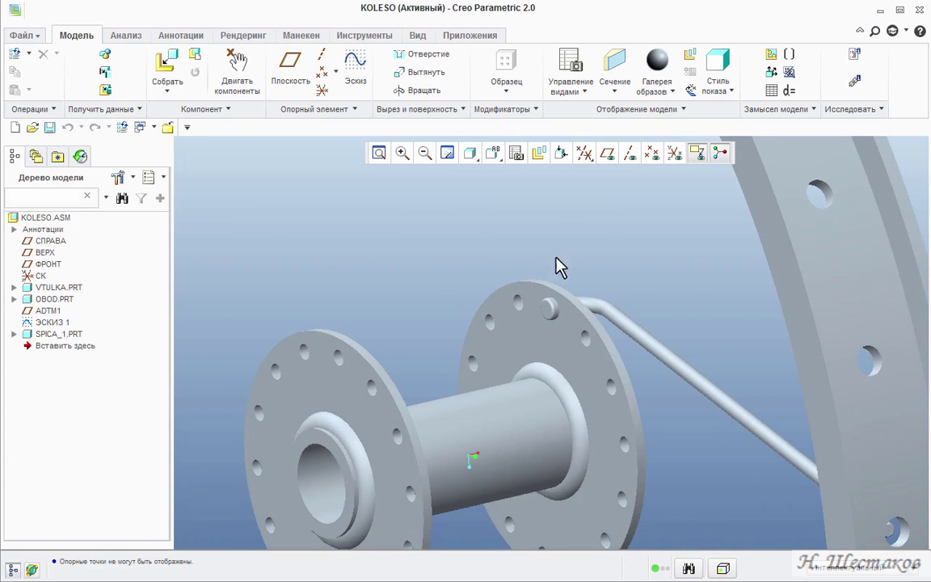
pyautogui.scroll(-5, 536, 317)
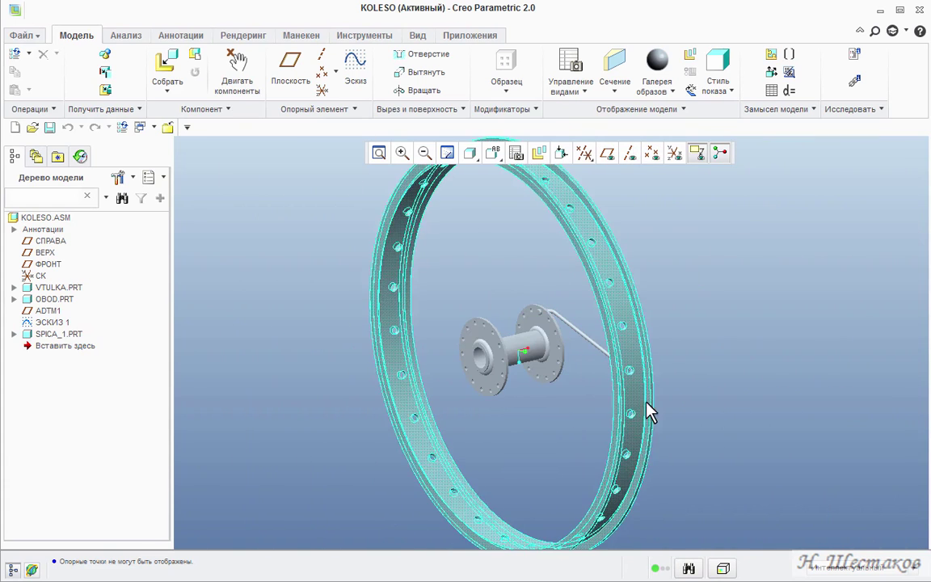
pyautogui.moveTo(661, 387)
pyautogui.mouseDown(button='middle')
pyautogui.moveTo(588, 369)
pyautogui.moveTo(584, 385)
pyautogui.mouseUp(button='middle')
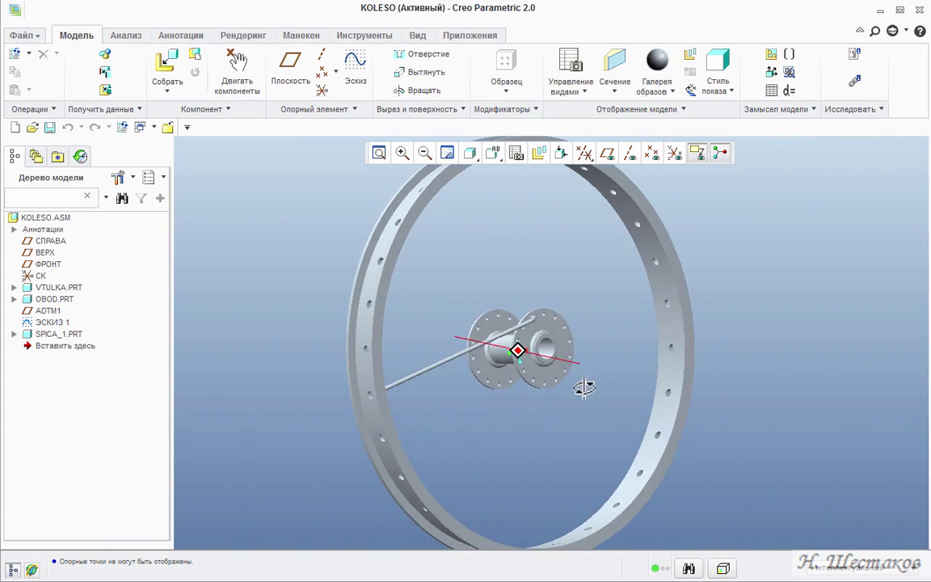
pyautogui.scroll(5, 372, 400)
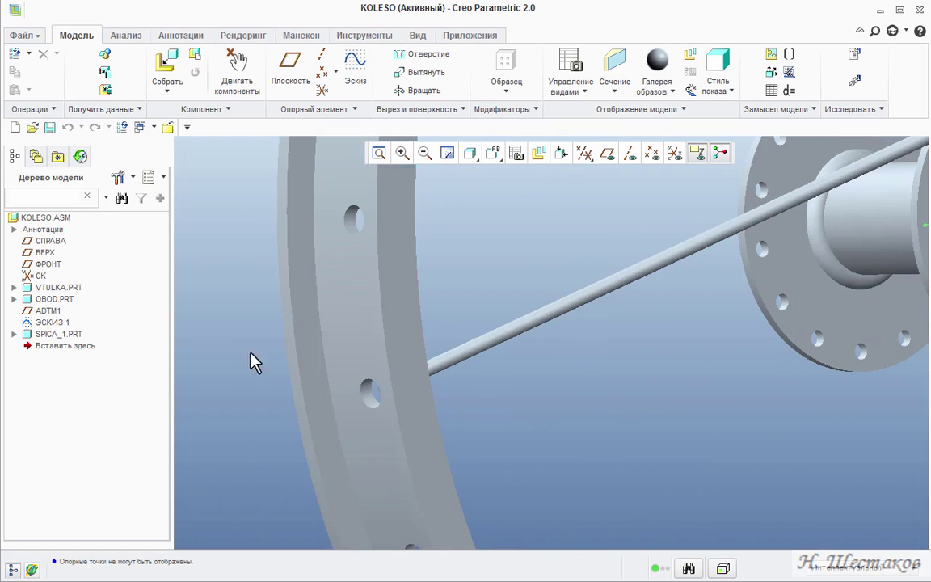
pyautogui.click(63, 334)
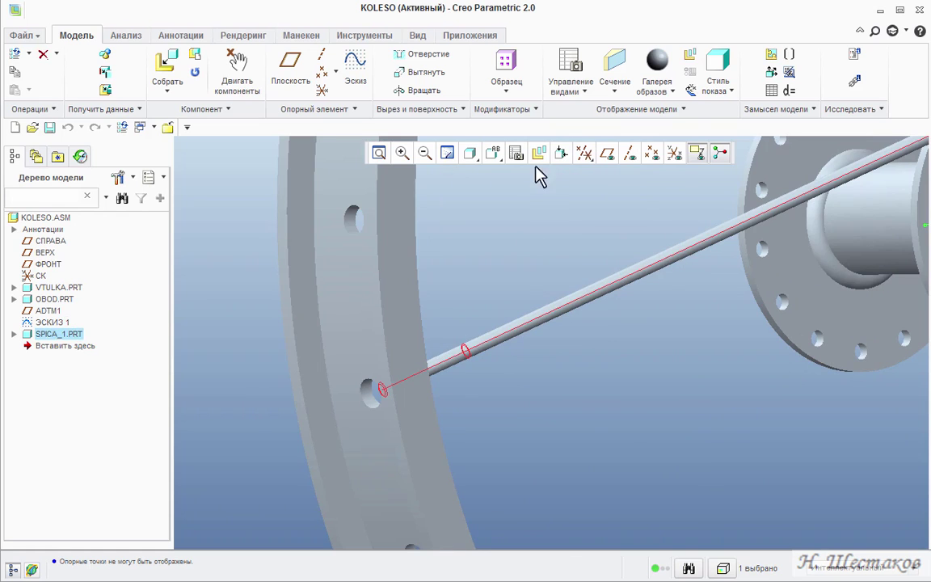
pyautogui.click(495, 153)
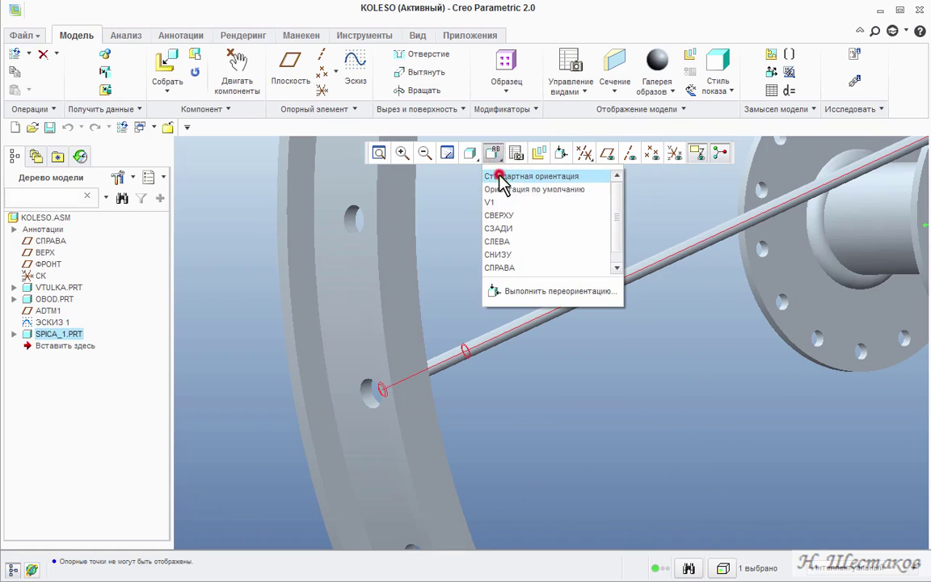
pyautogui.click(500, 177)
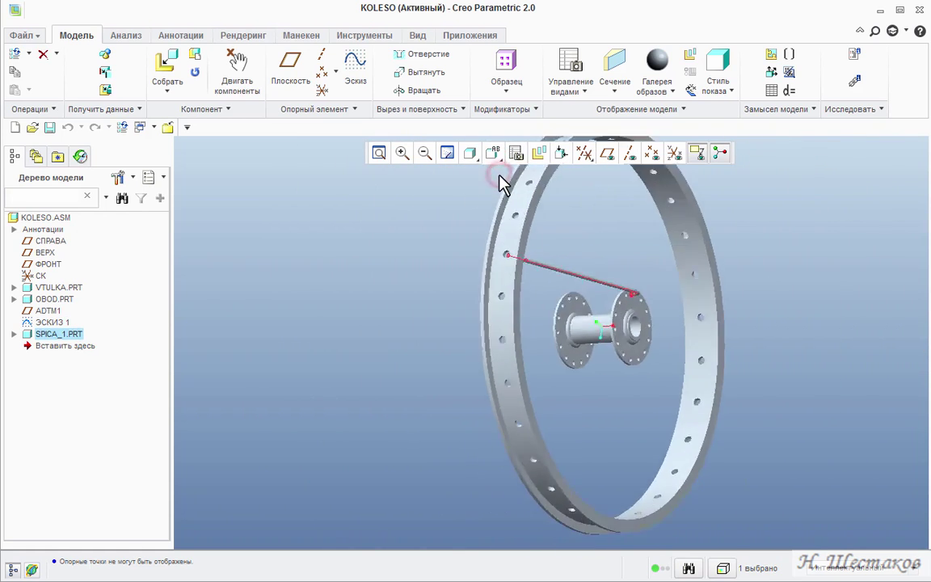
pyautogui.click(506, 64)
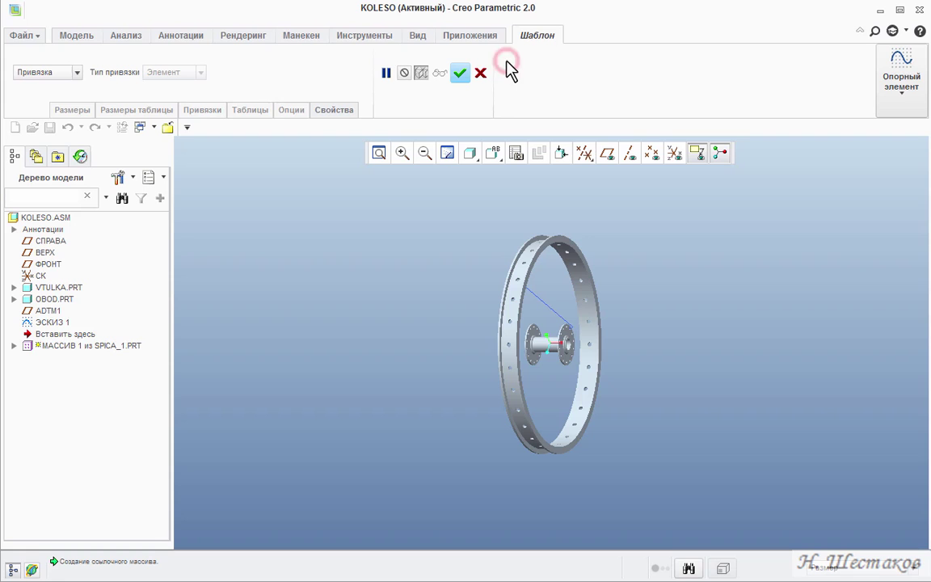
pyautogui.click(76, 72)
pyautogui.click(53, 103)
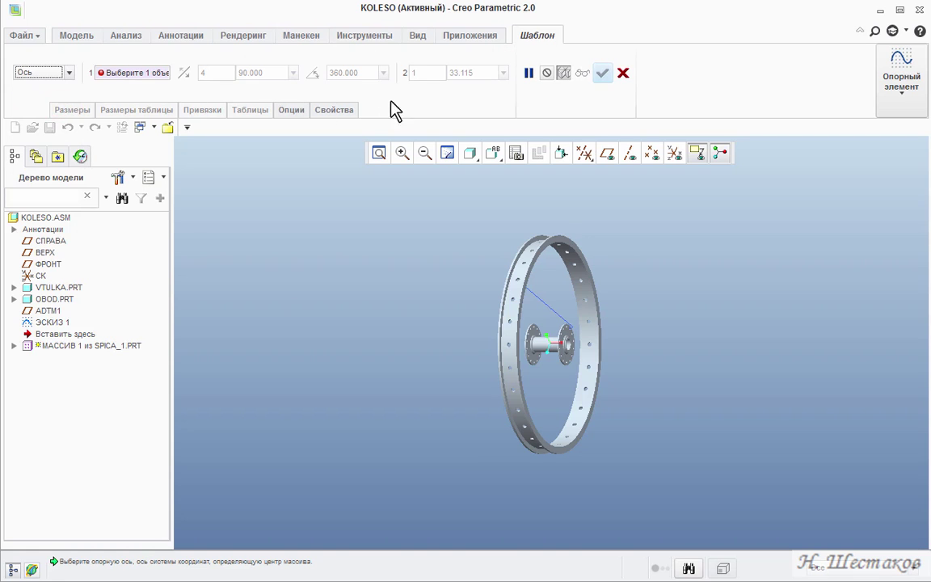
# Step: Show the datum axes, use the hub's central axis A_17 as the pattern axis and enable a 360-degree angular extent
pyautogui.click(629, 155)
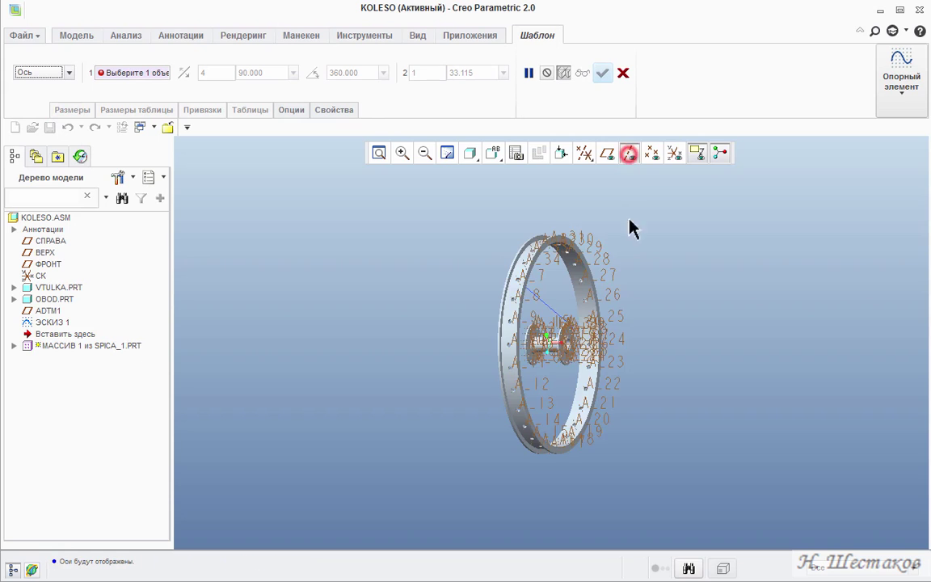
pyautogui.scroll(5, 575, 358)
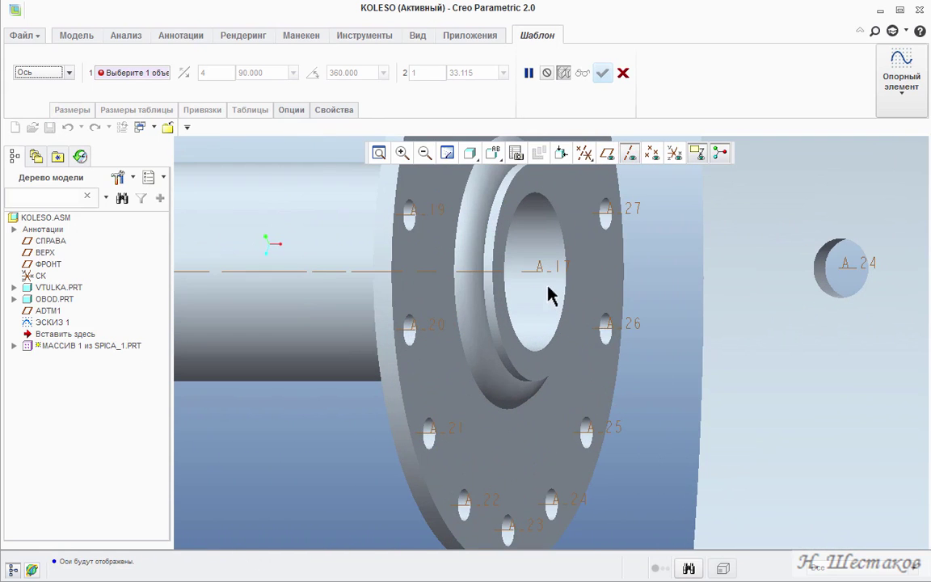
pyautogui.click(531, 271)
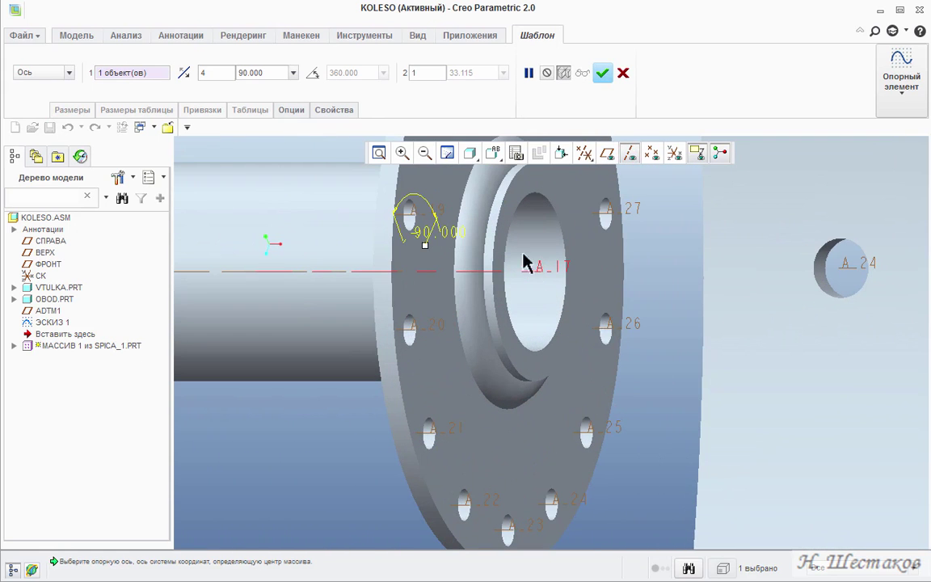
pyautogui.click(314, 73)
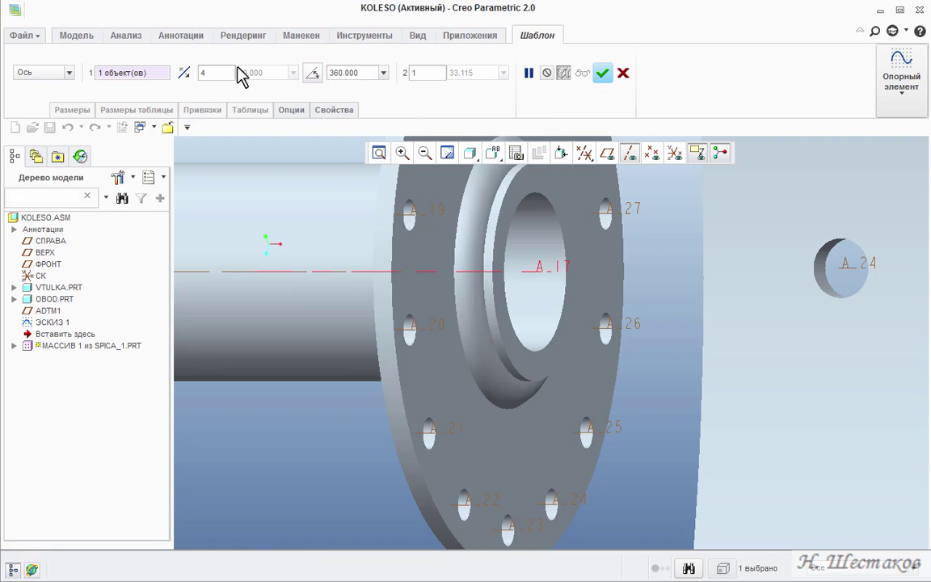
# Step: Set the SPICA_1 axis pattern to 7 instances around the 360-degree extent and complete it
pyautogui.click(203, 72)
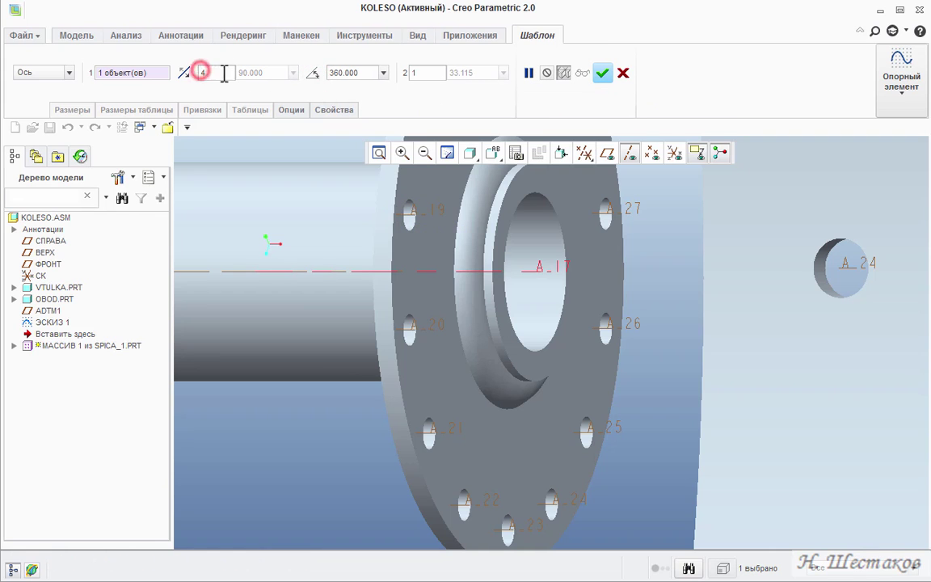
pyautogui.write('7')
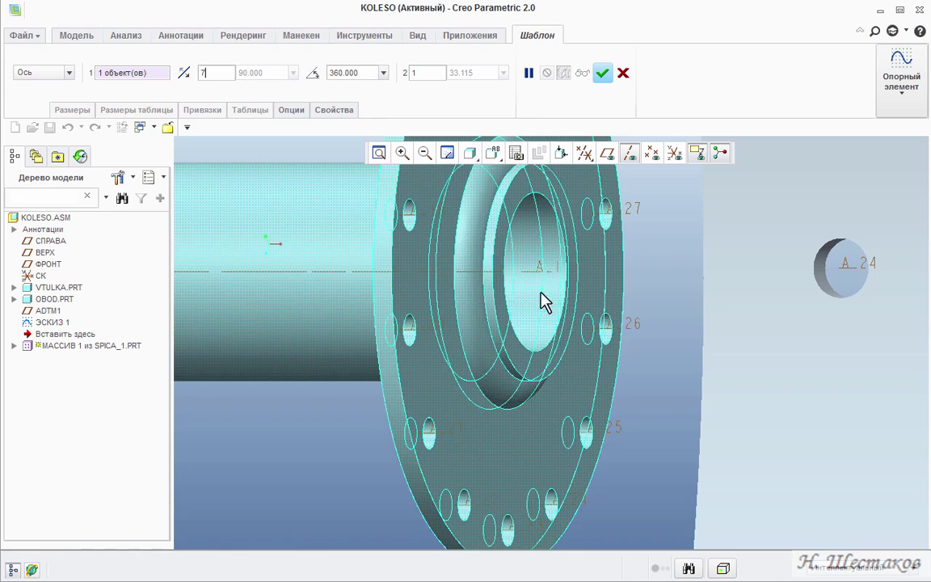
pyautogui.click(537, 299)
pyautogui.scroll(5, 493, 386)
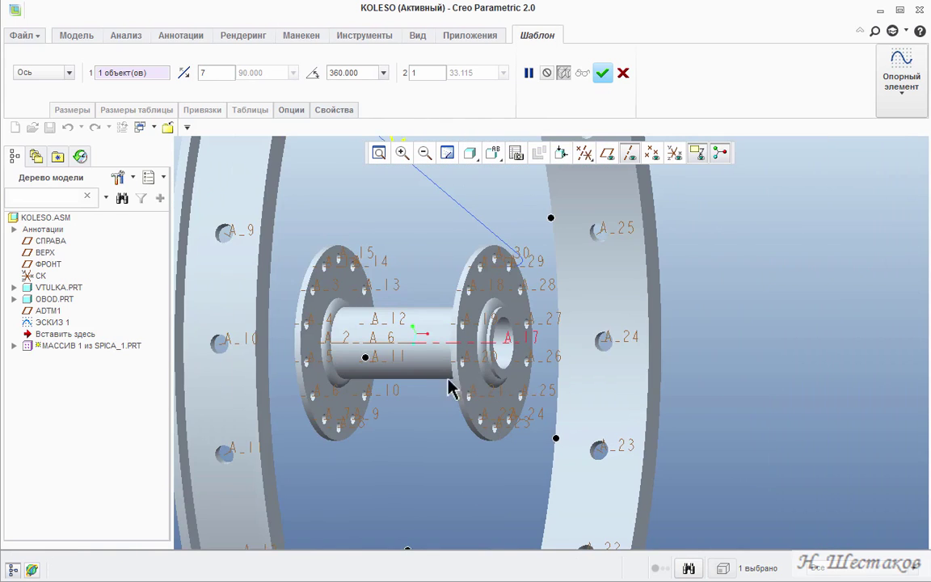
pyautogui.scroll(5, 450, 388)
pyautogui.click(603, 73)
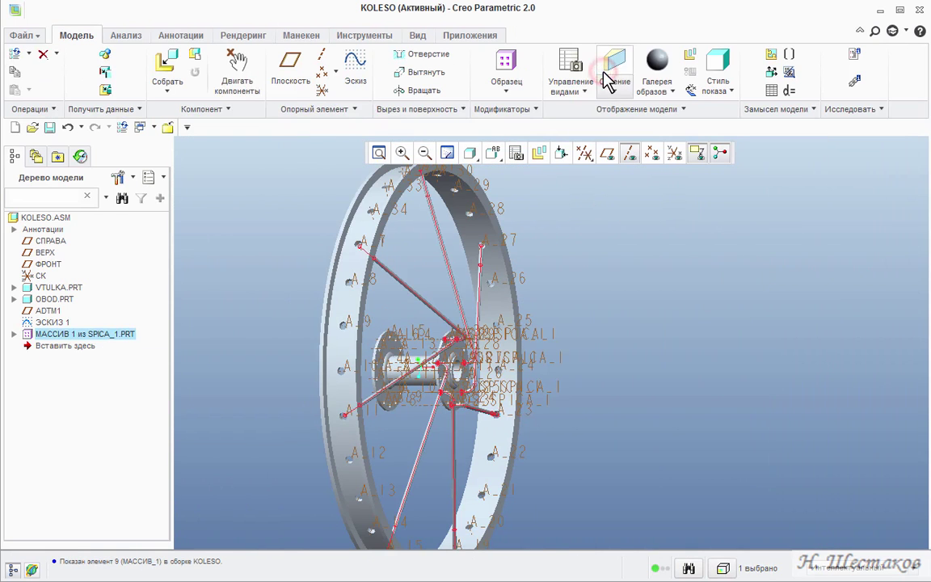
# Step: Inspect the patterned spokes, return the wheel to its standard orientation and hide the datum axes
pyautogui.moveTo(561, 295); pyautogui.dragTo(505, 303, button='middle')
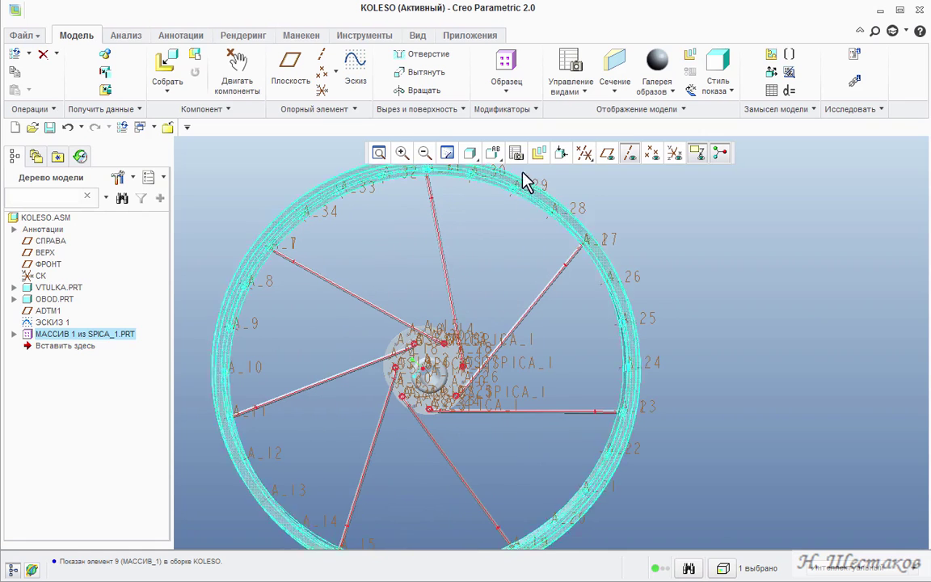
pyautogui.click(493, 153)
pyautogui.click(515, 176)
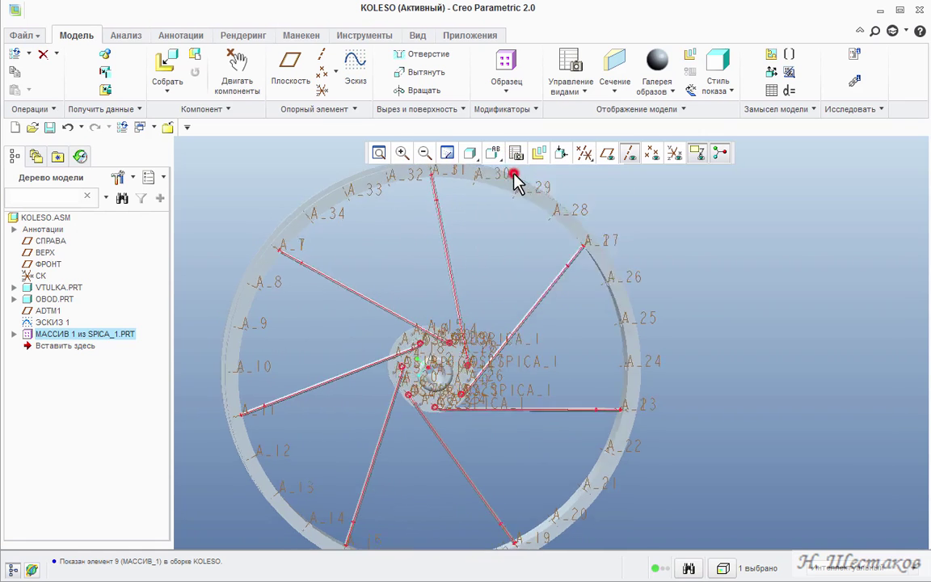
pyautogui.click(630, 154)
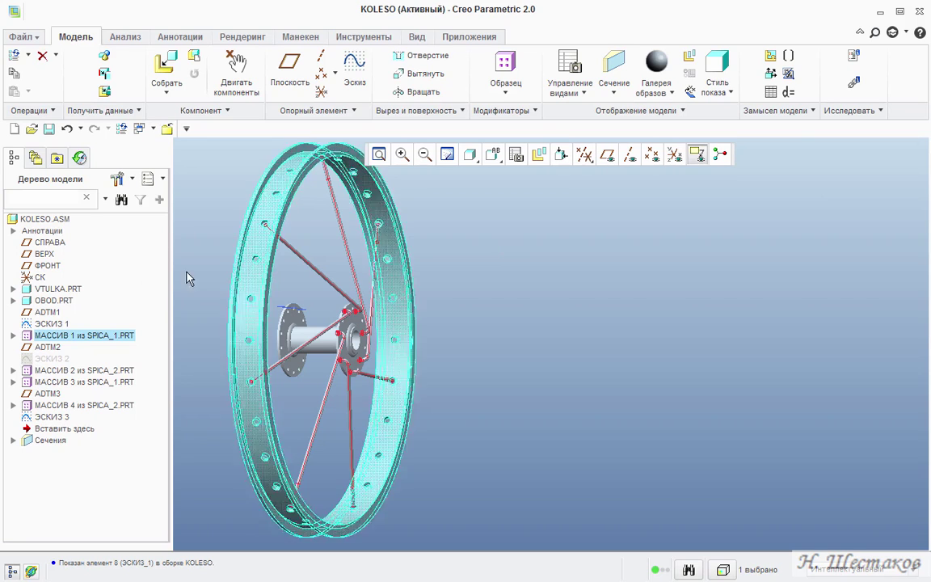
# Step: Highlight the second spoke's sketch ЭСКИЗ 2, then unhide all SPICA_2 spokes in МАССИВ 2
pyautogui.click(52, 359)
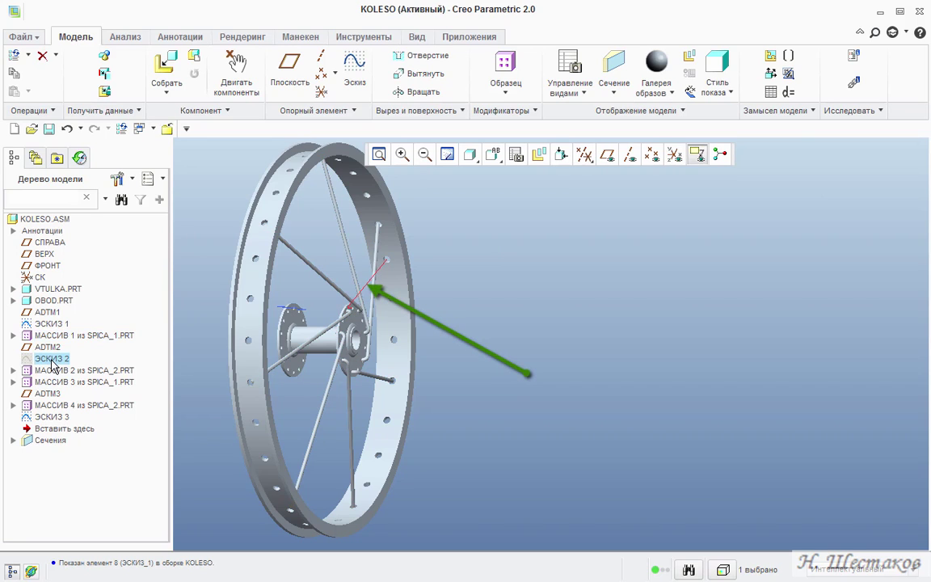
pyautogui.click(13, 371)
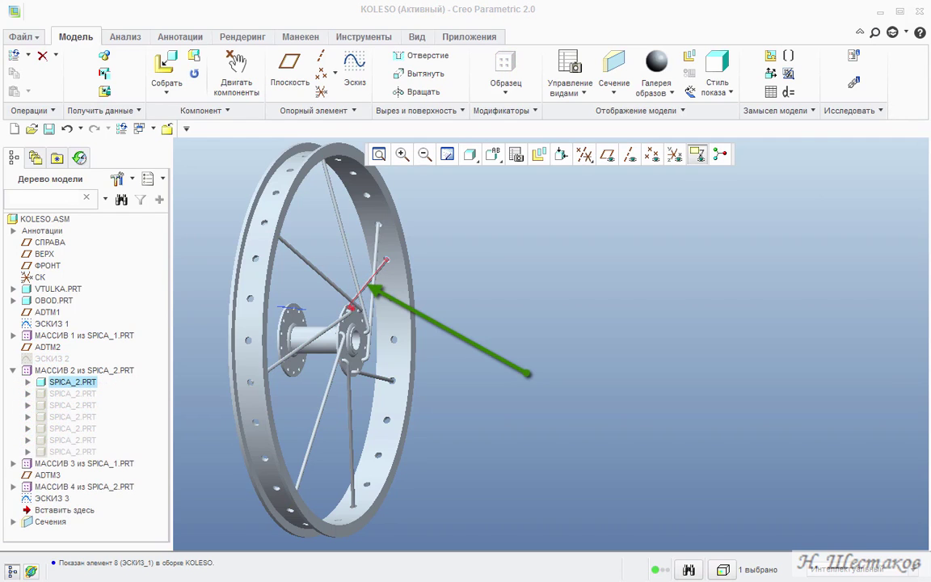
pyautogui.click(72, 394)
pyautogui.keyDown('shift'); pyautogui.click(72, 451); pyautogui.keyUp('shift')
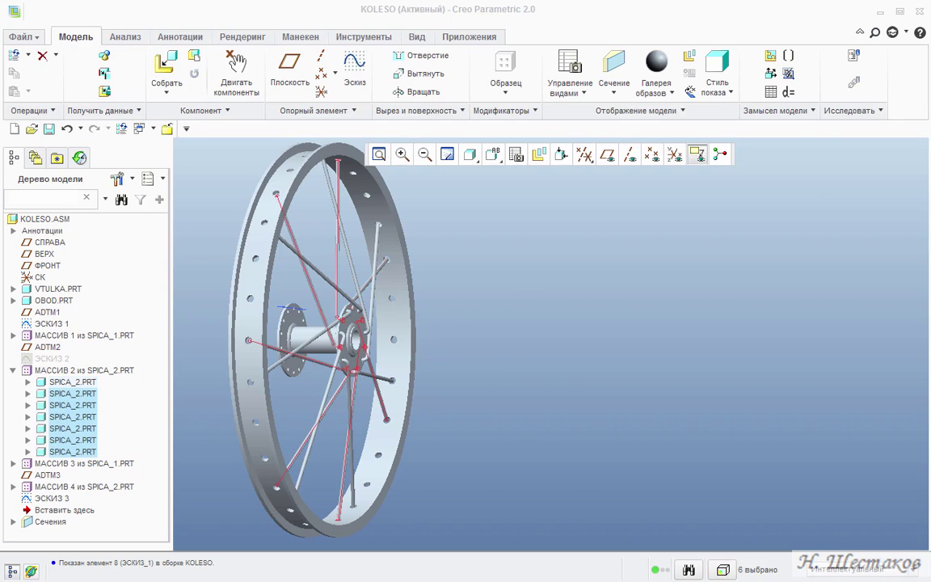